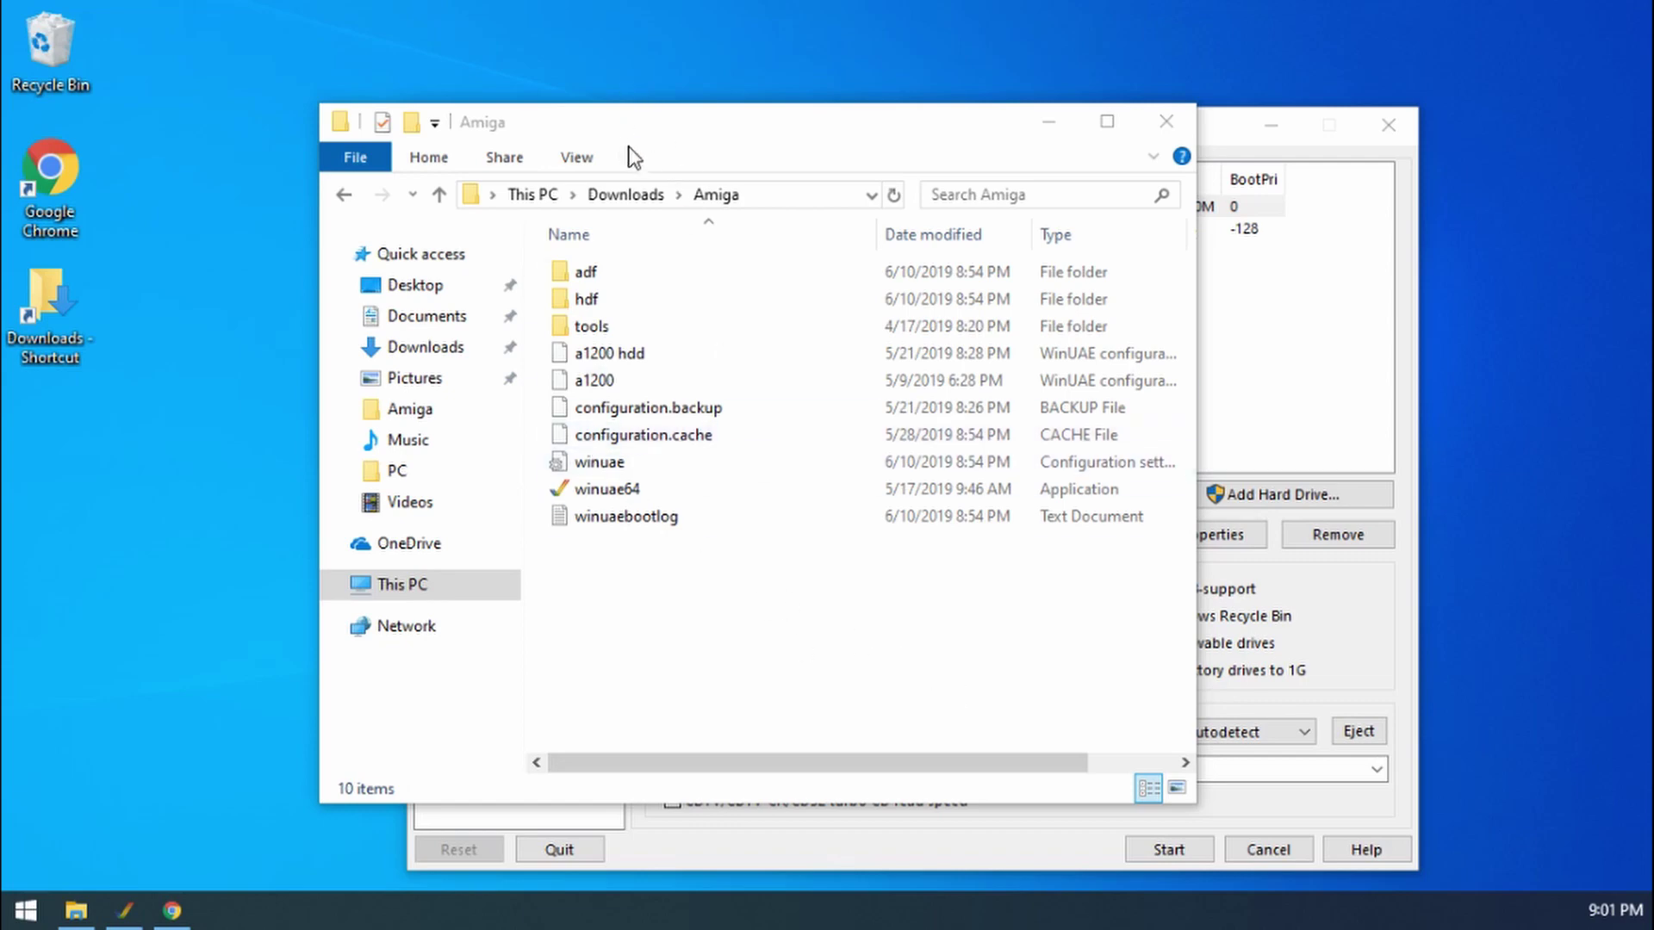
- Create a folder named Games inside Downloads > Amiga > hdf, then close the file window
{"action": "left_click", "coordinate": [681, 136]}
{"action": "left_click_drag", "start_coordinate": [680, 136], "coordinate": [958, 139]}
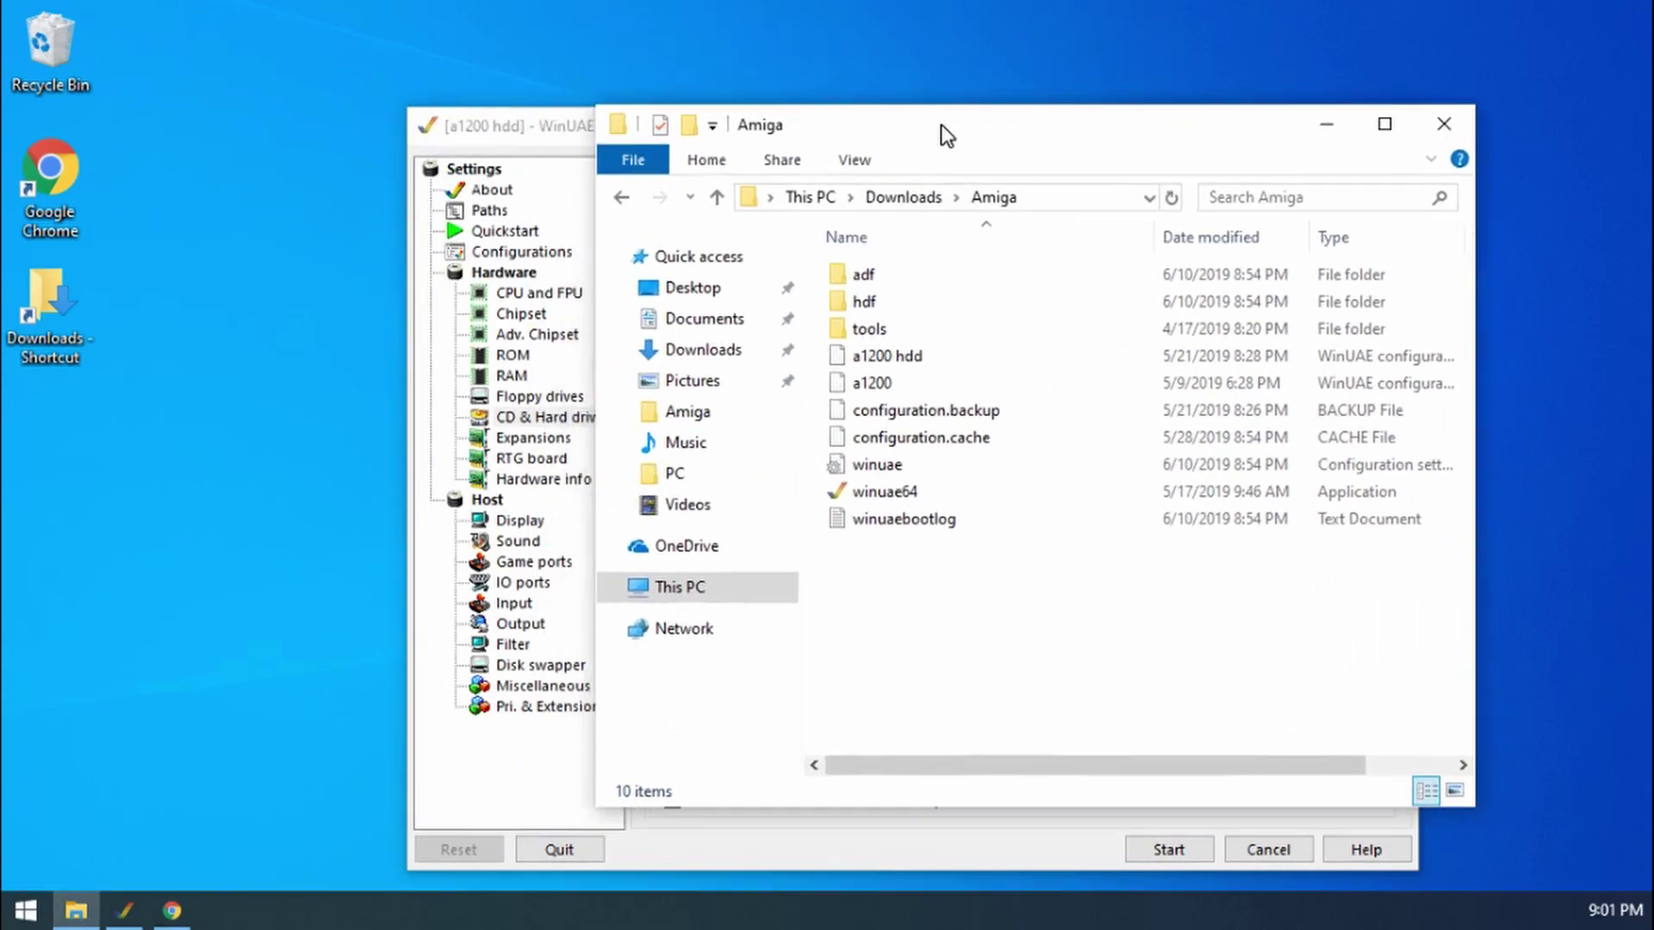
{"action": "double_click", "coordinate": [866, 304]}
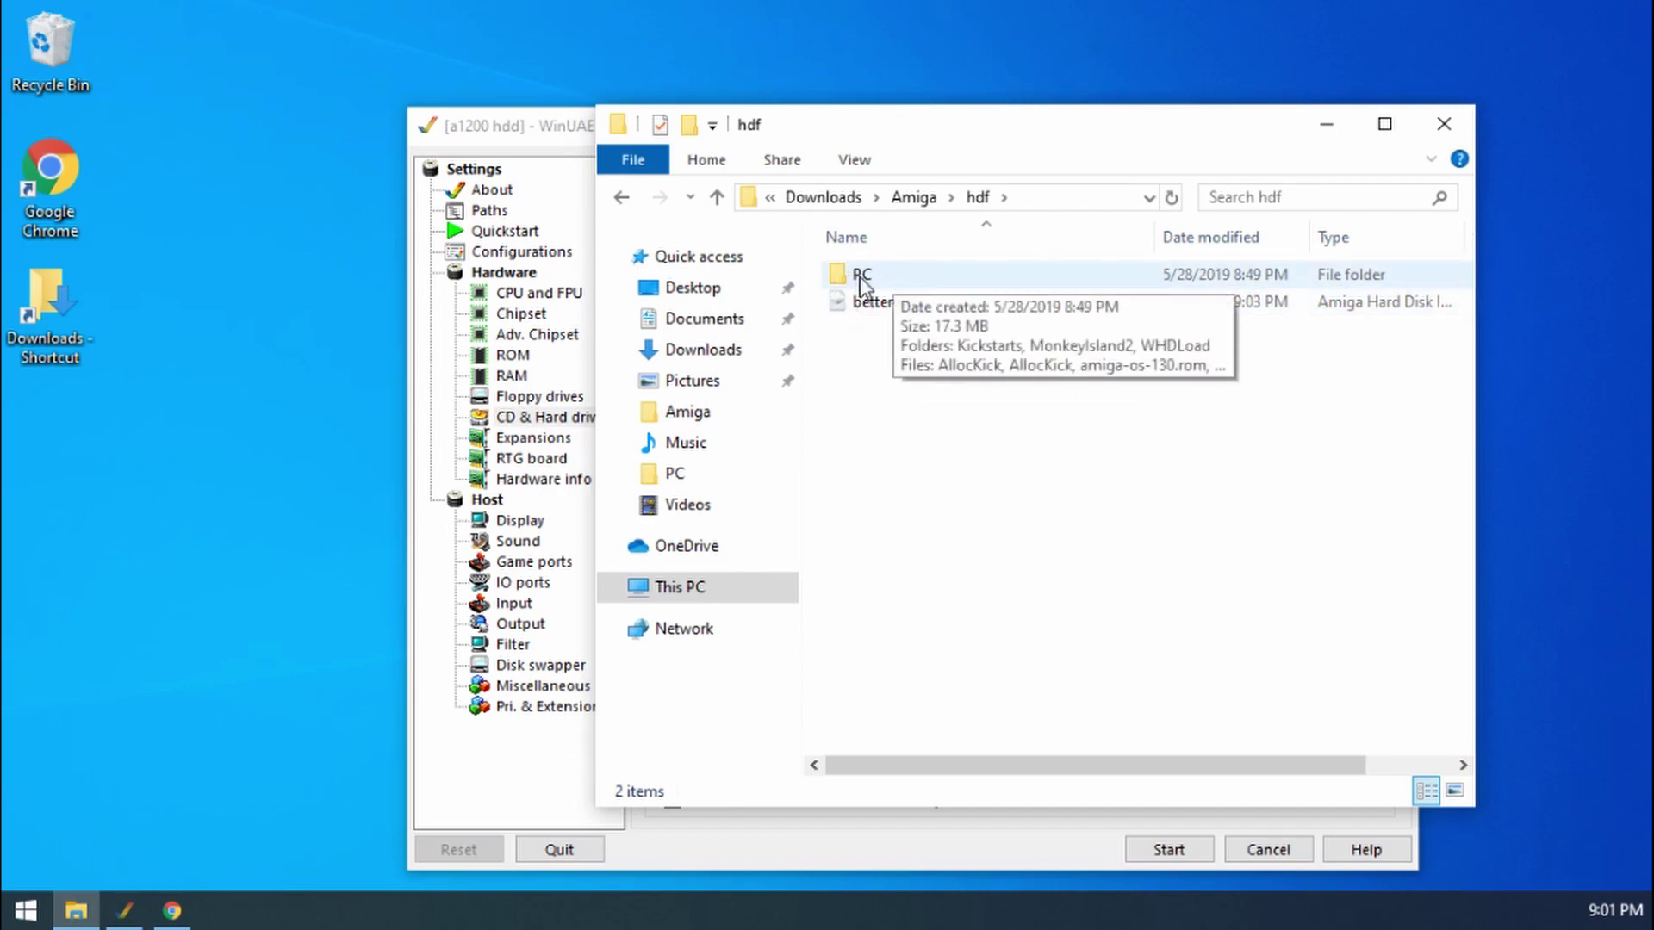
{"action": "right_click", "coordinate": [875, 357]}
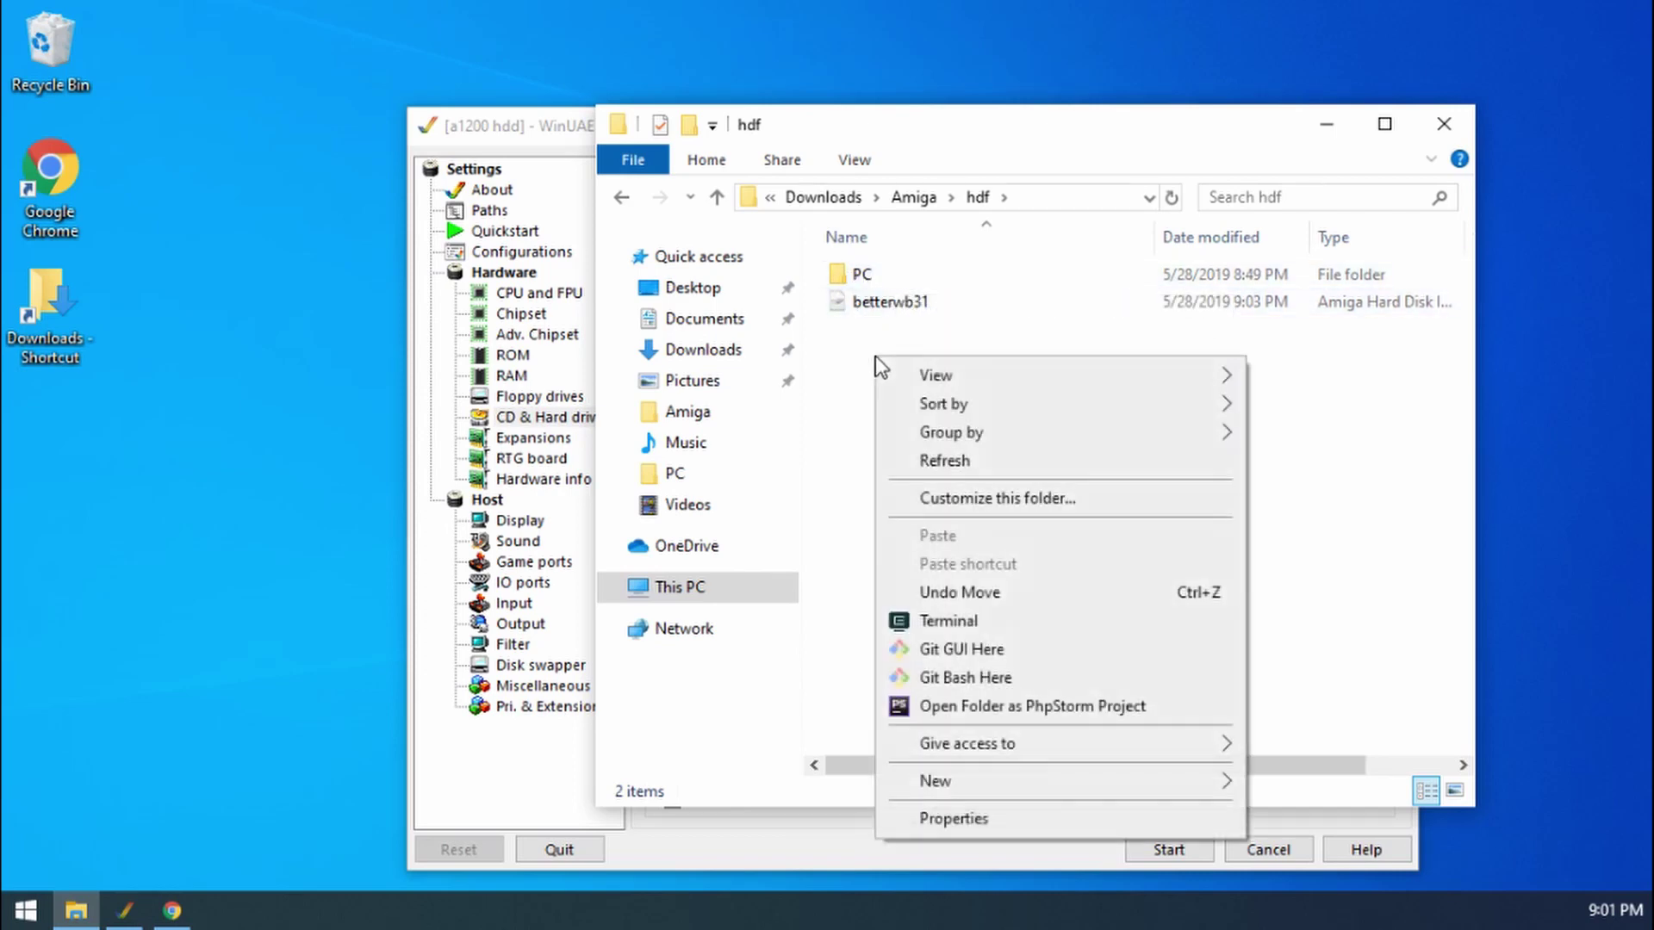
{"action": "mouse_move", "coordinate": [943, 786]}
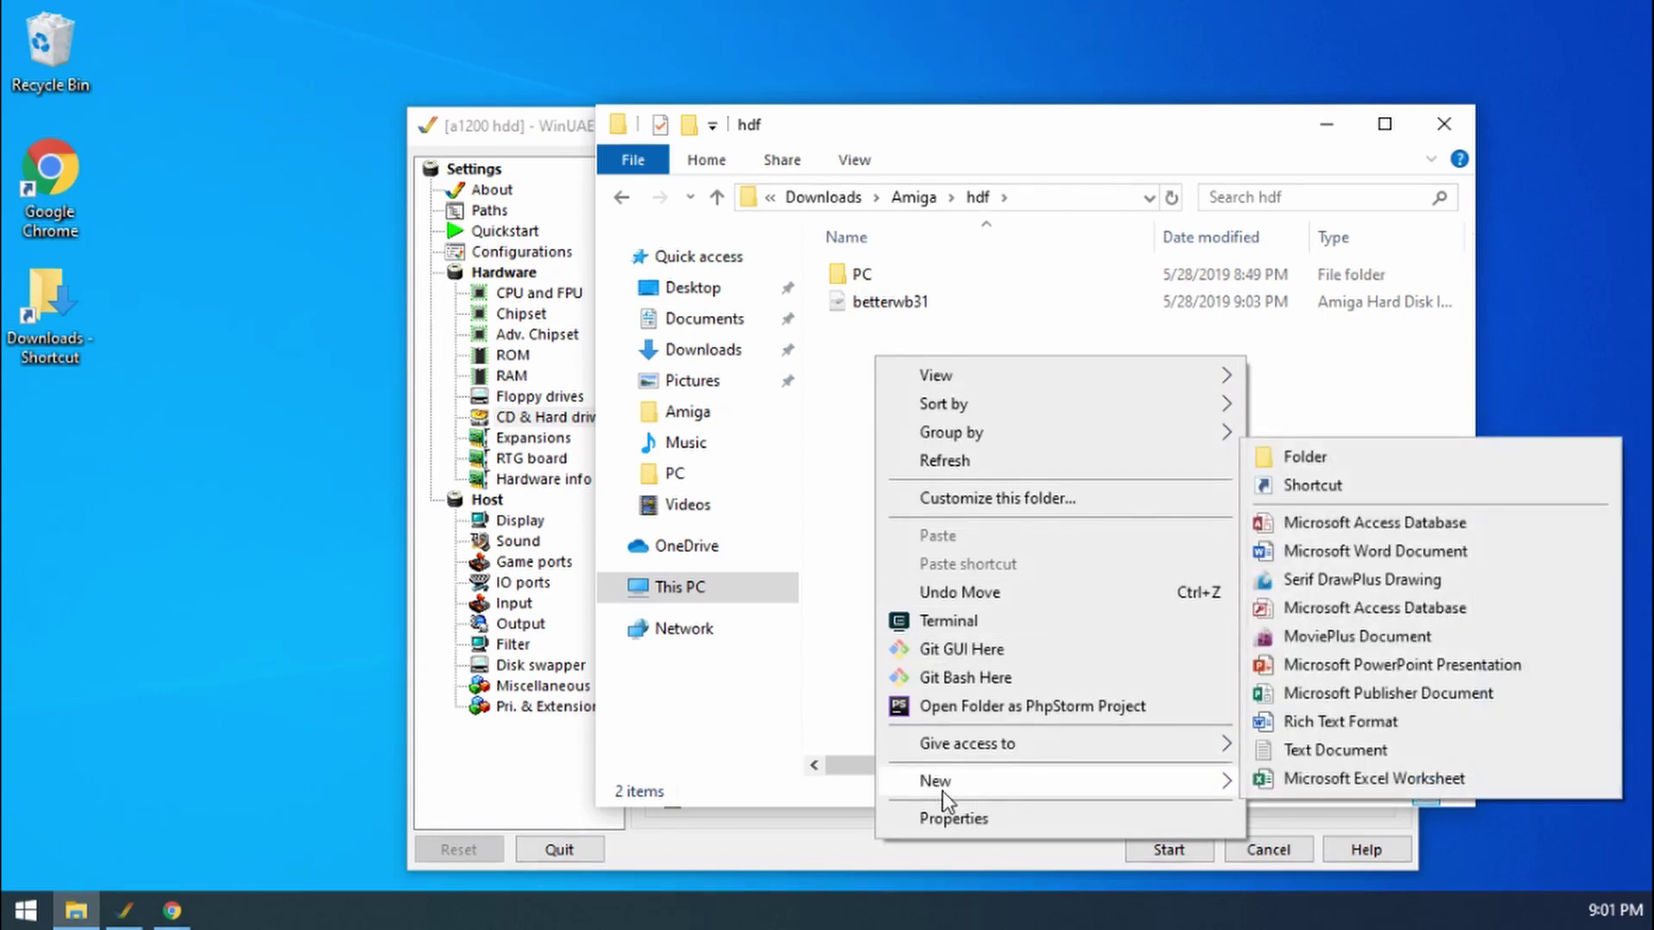
{"action": "left_click", "coordinate": [1289, 458]}
{"action": "type", "text": "Games"}
{"action": "key", "text": "Return"}
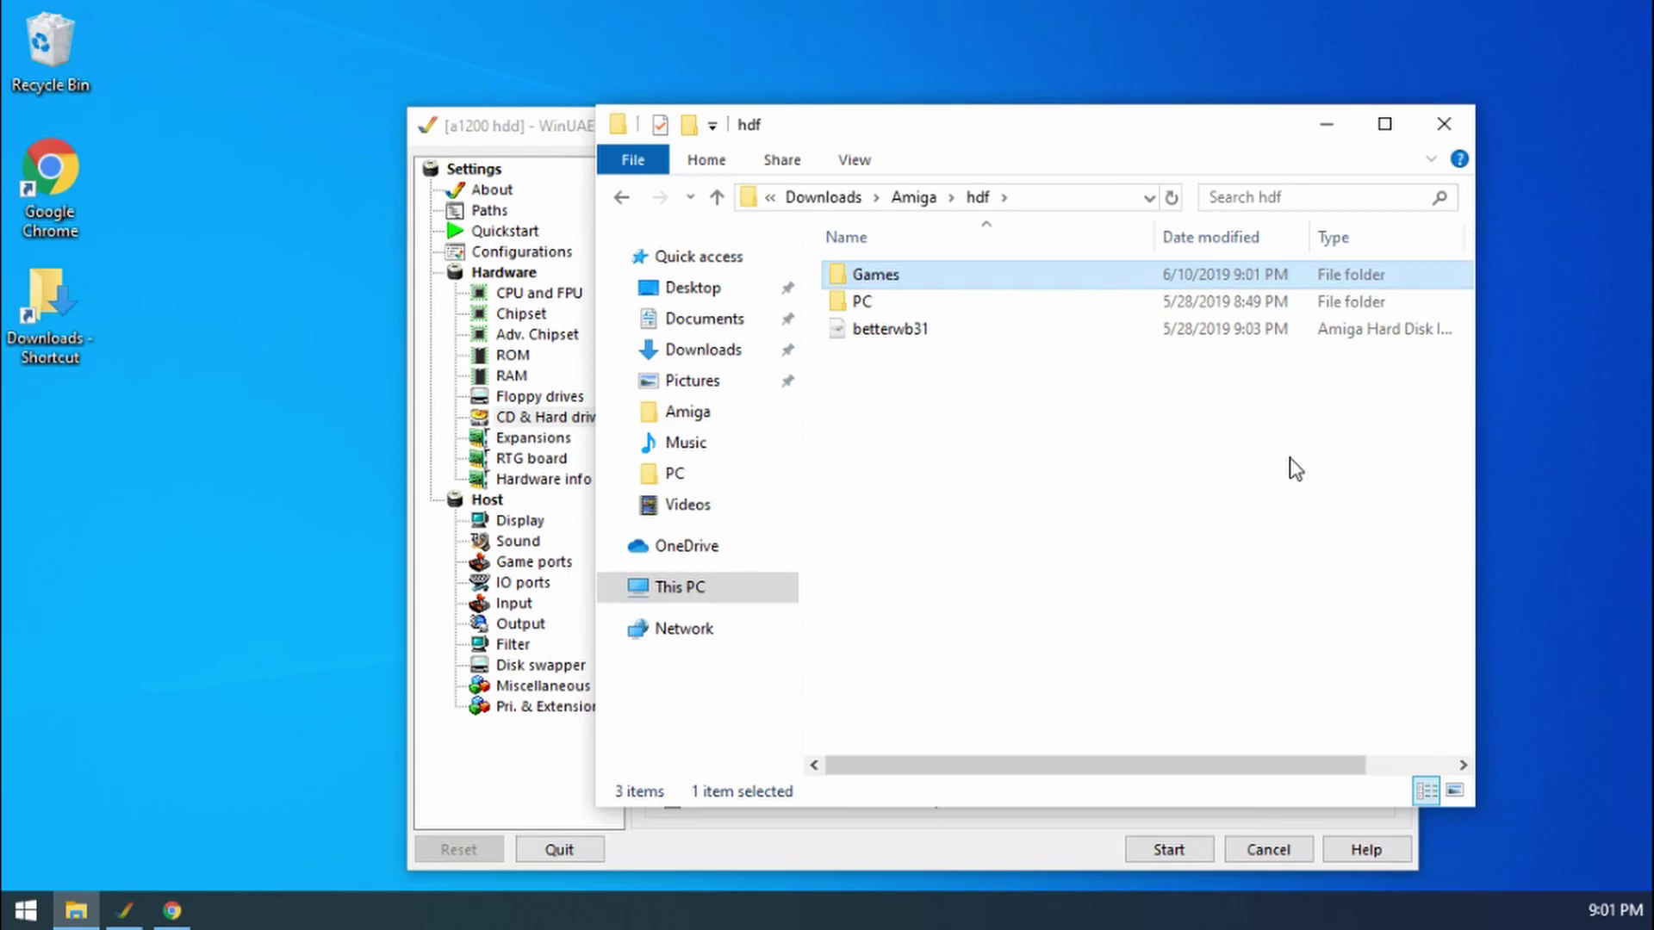
{"action": "left_click", "coordinate": [1445, 125]}
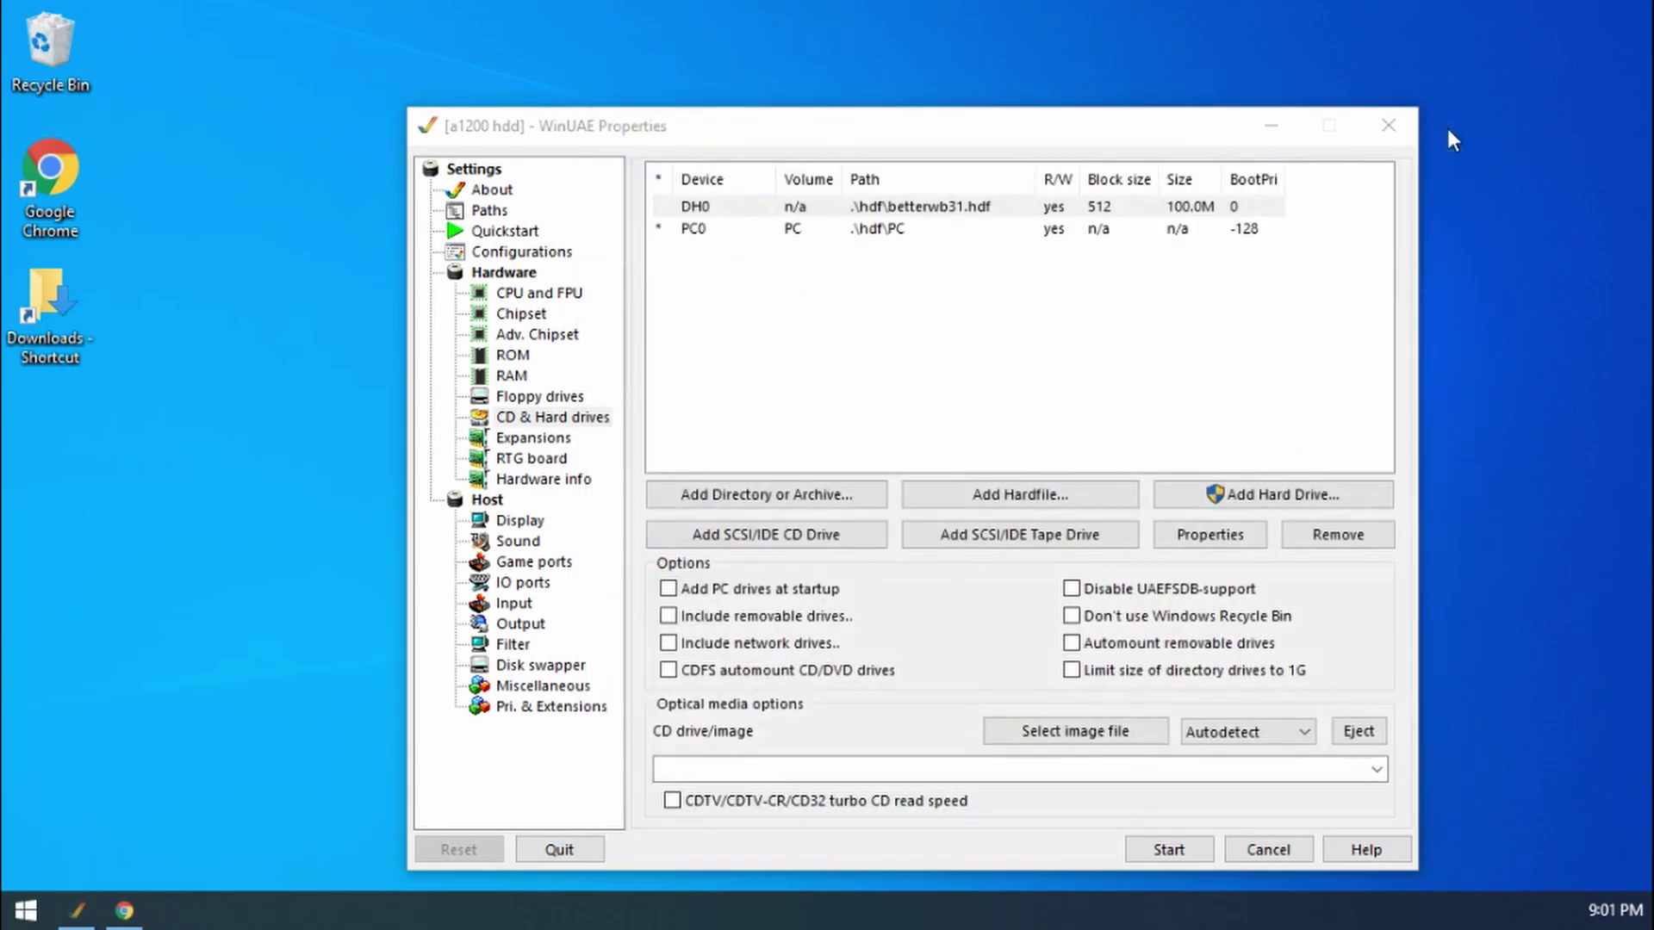
- Load the saved "a1200 hdd" configuration in the WinUAE properties
{"action": "left_click", "coordinate": [700, 126]}
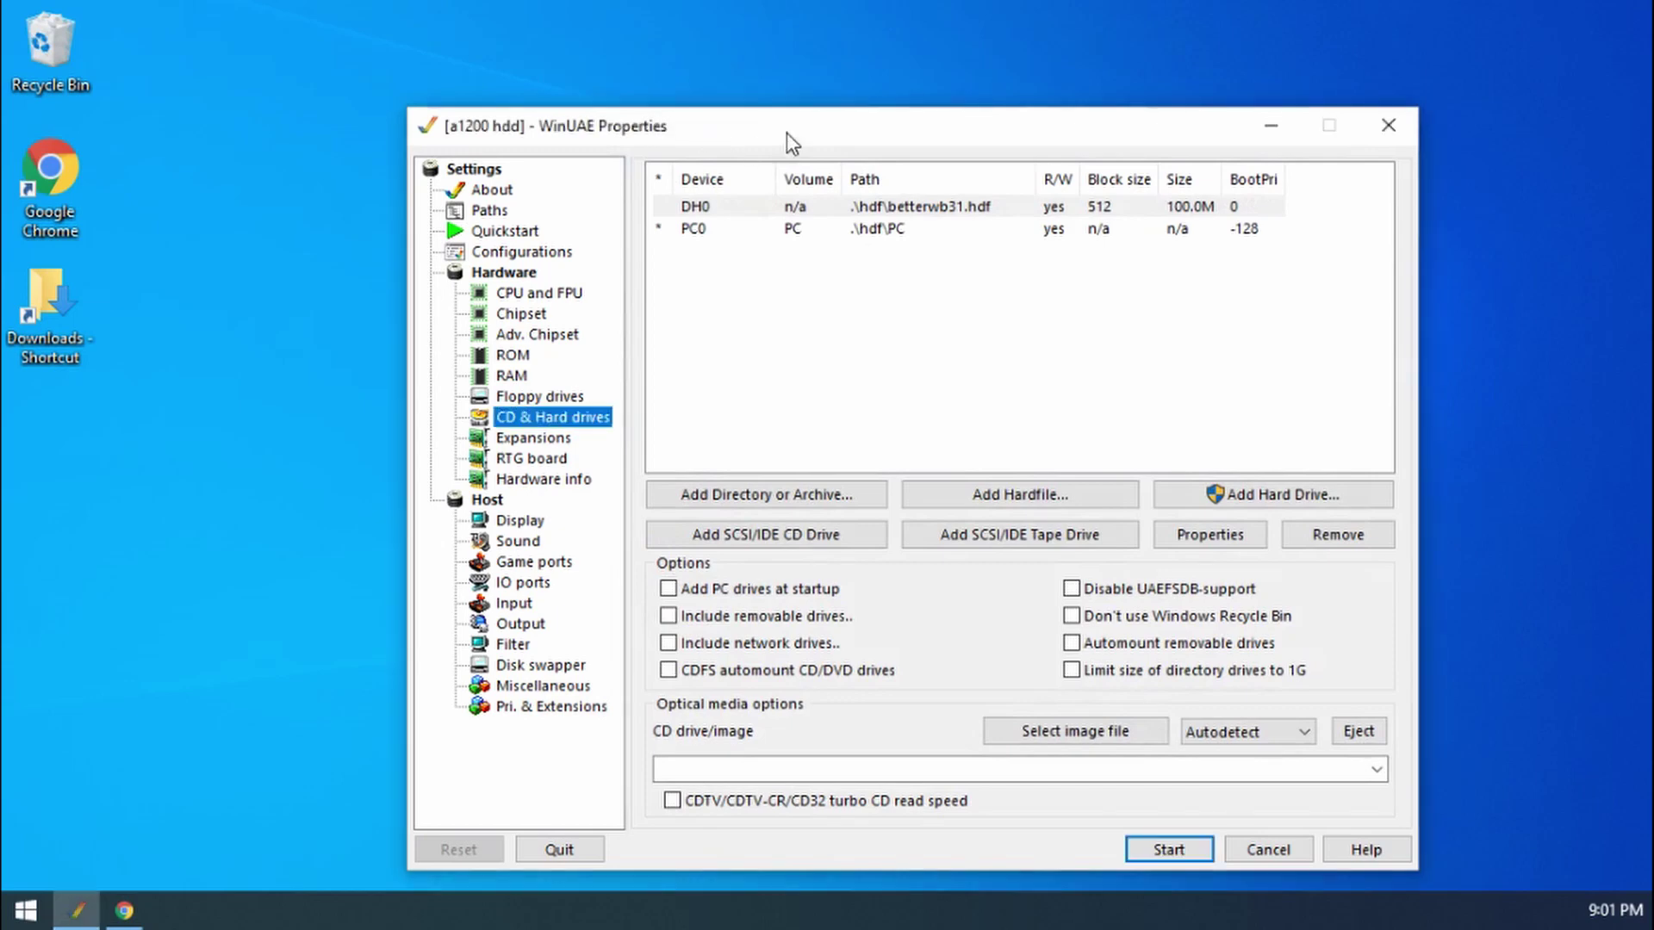
{"action": "left_click_drag", "start_coordinate": [787, 132], "coordinate": [777, 112]}
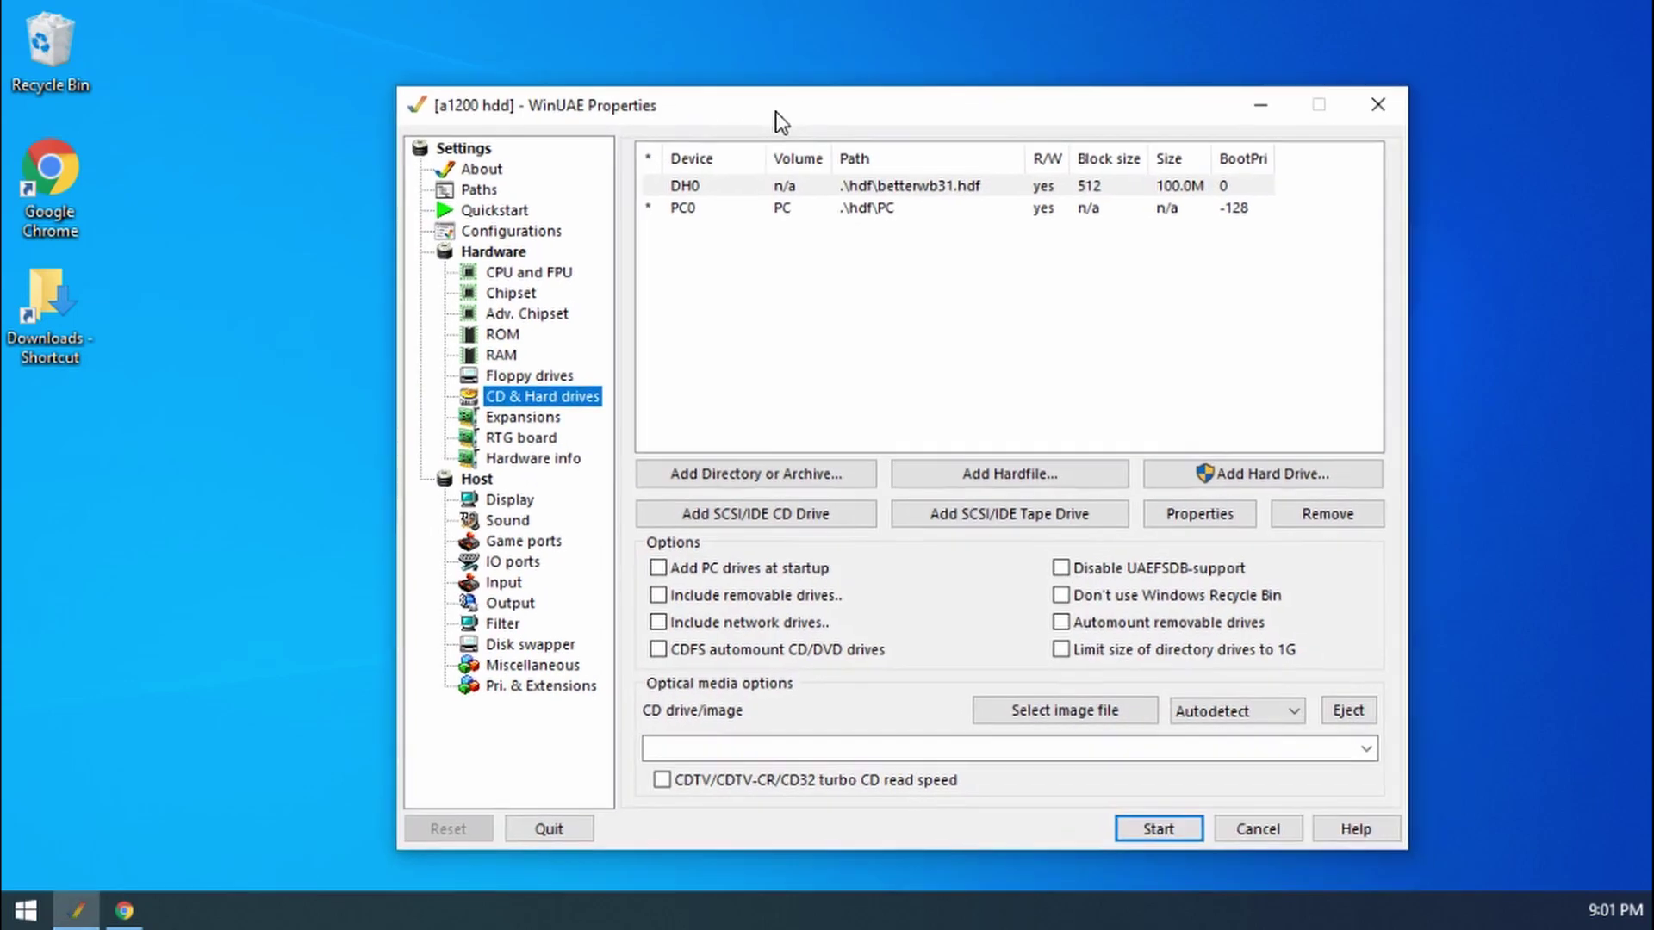
{"action": "left_click", "coordinate": [521, 237]}
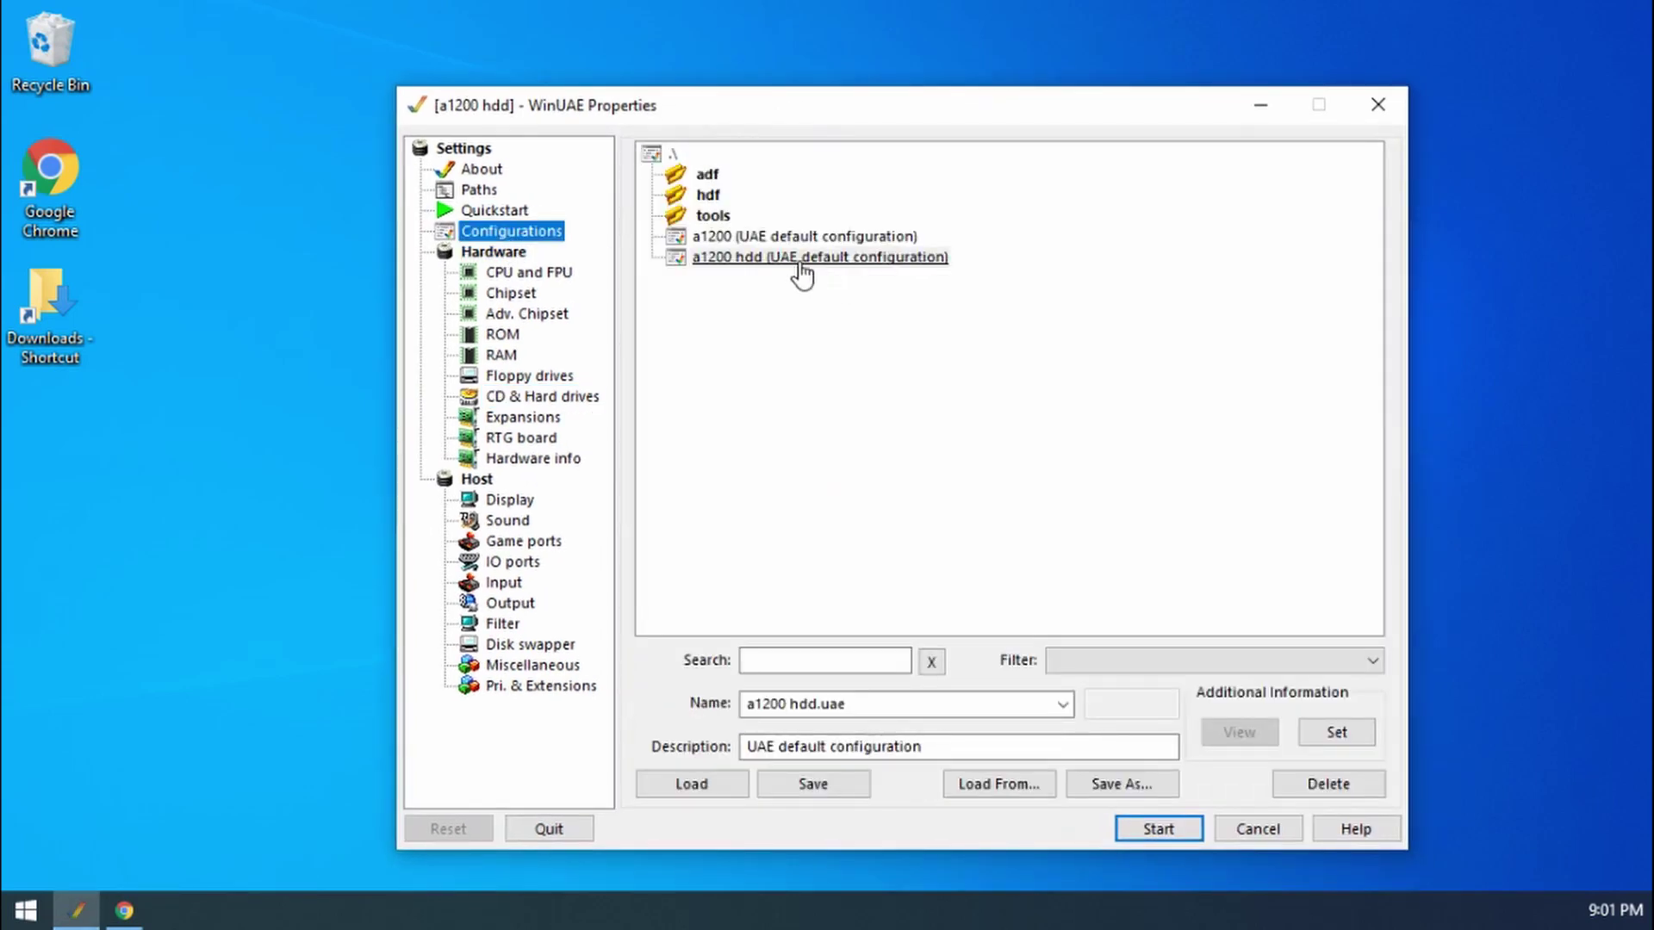
{"action": "left_click", "coordinate": [801, 274]}
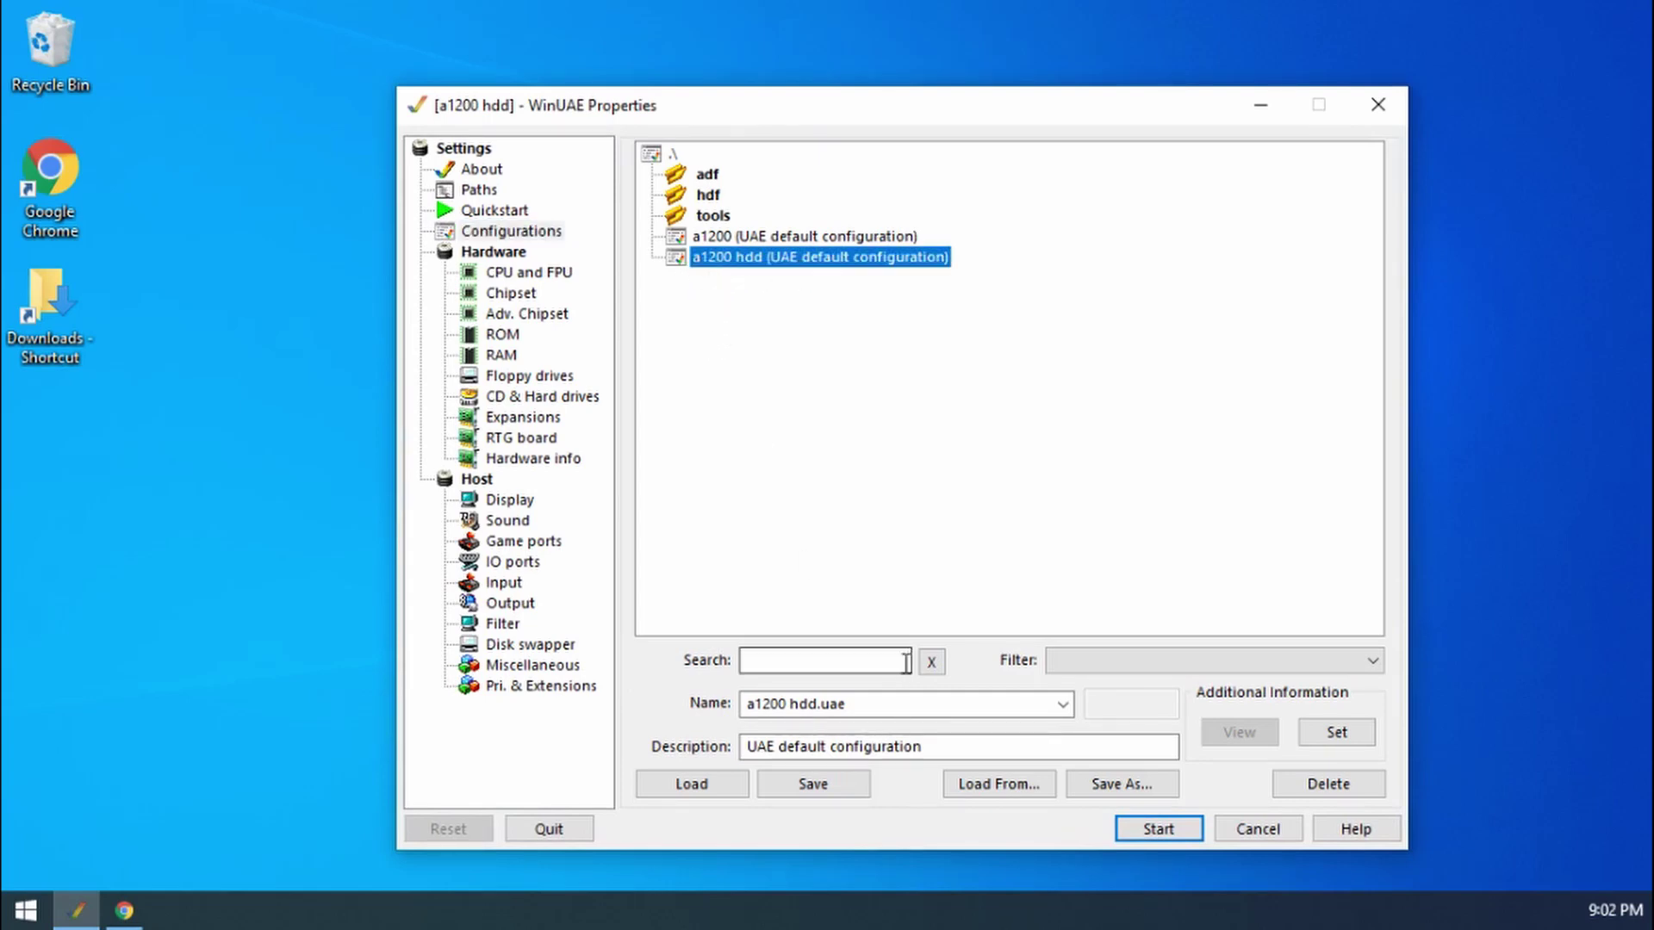
{"action": "left_click", "coordinate": [690, 783]}
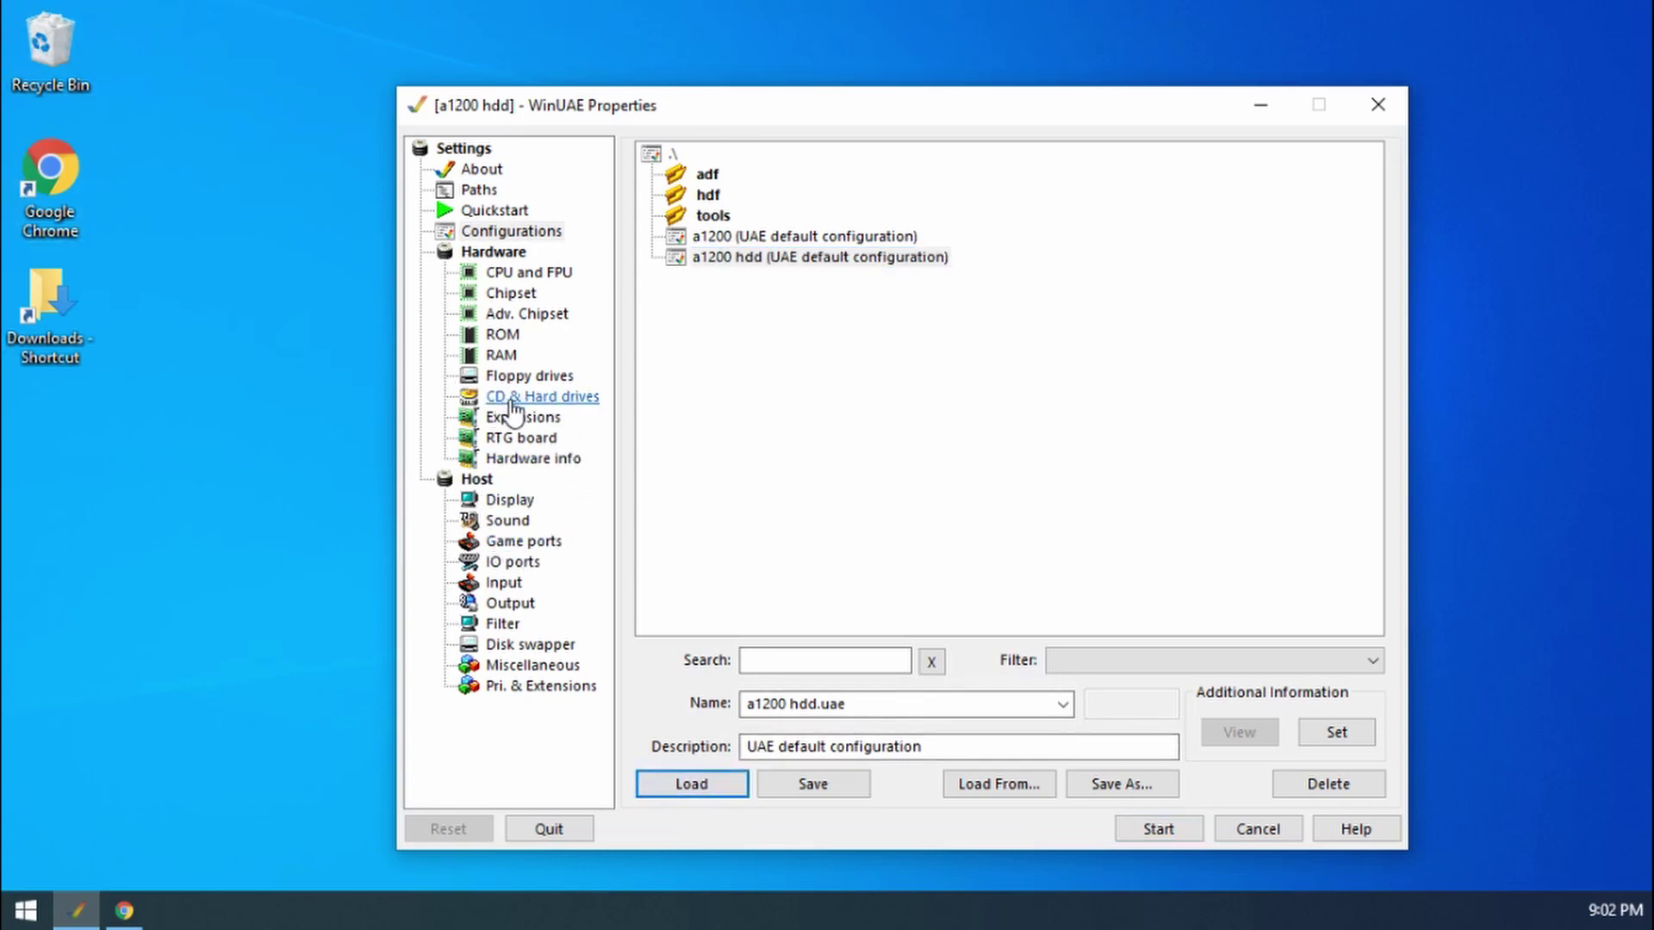
- Begin adding a directory hard drive with device name DH1 and volume label Games, and make it non-bootable
{"action": "left_click", "coordinate": [548, 410]}
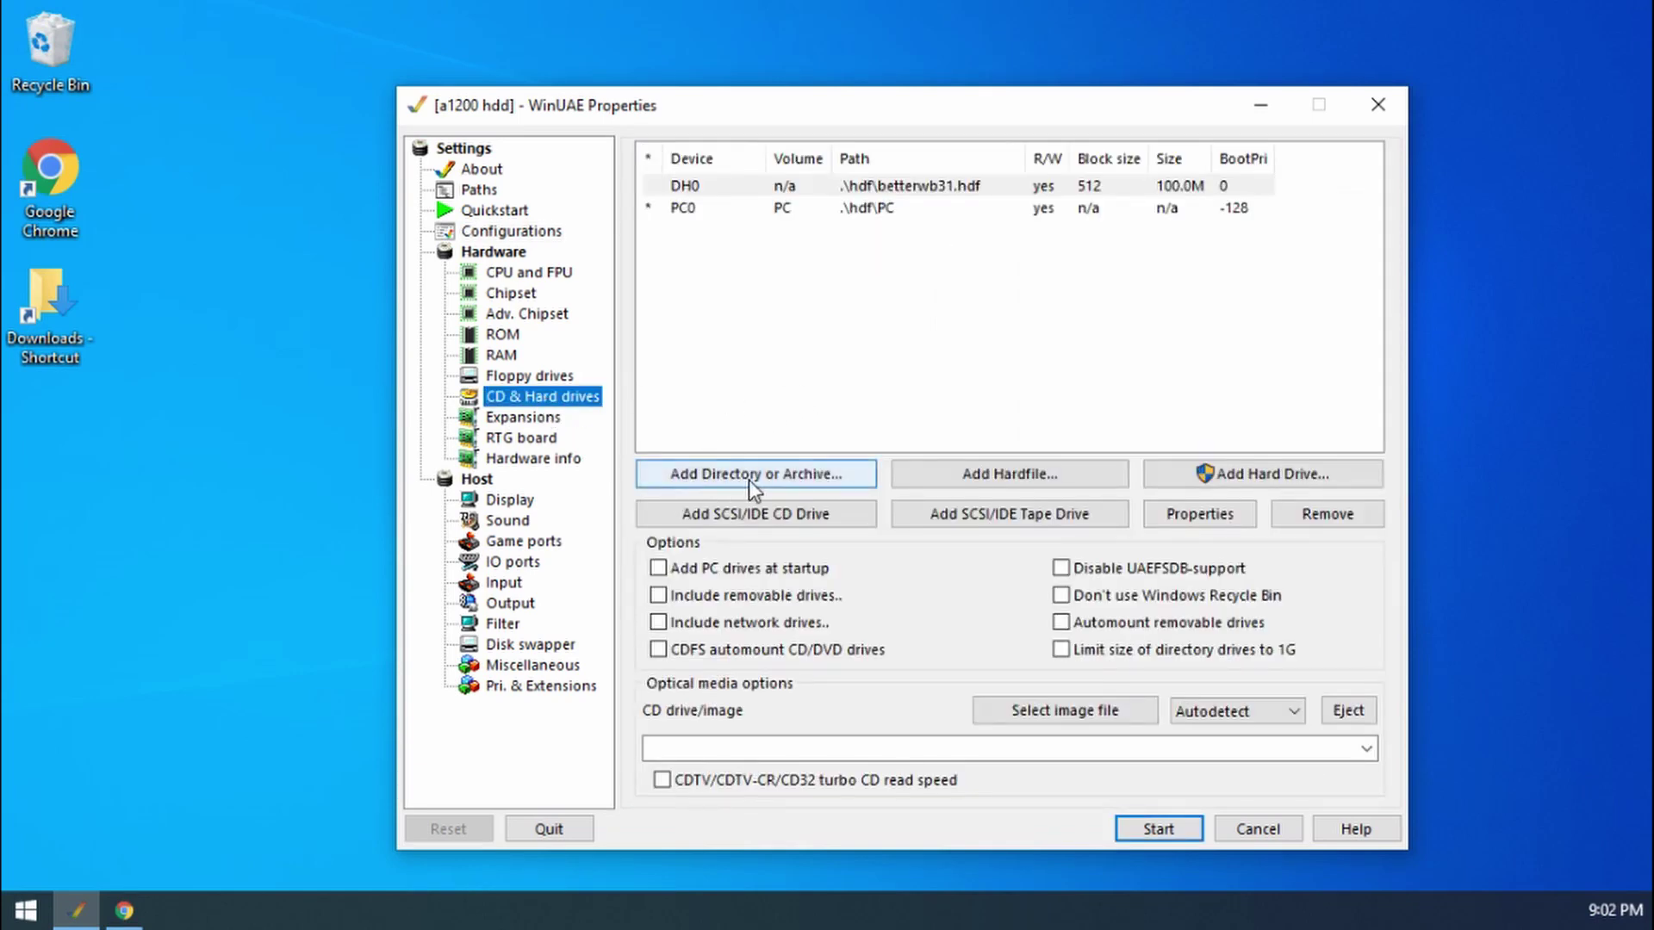
{"action": "left_click", "coordinate": [777, 478]}
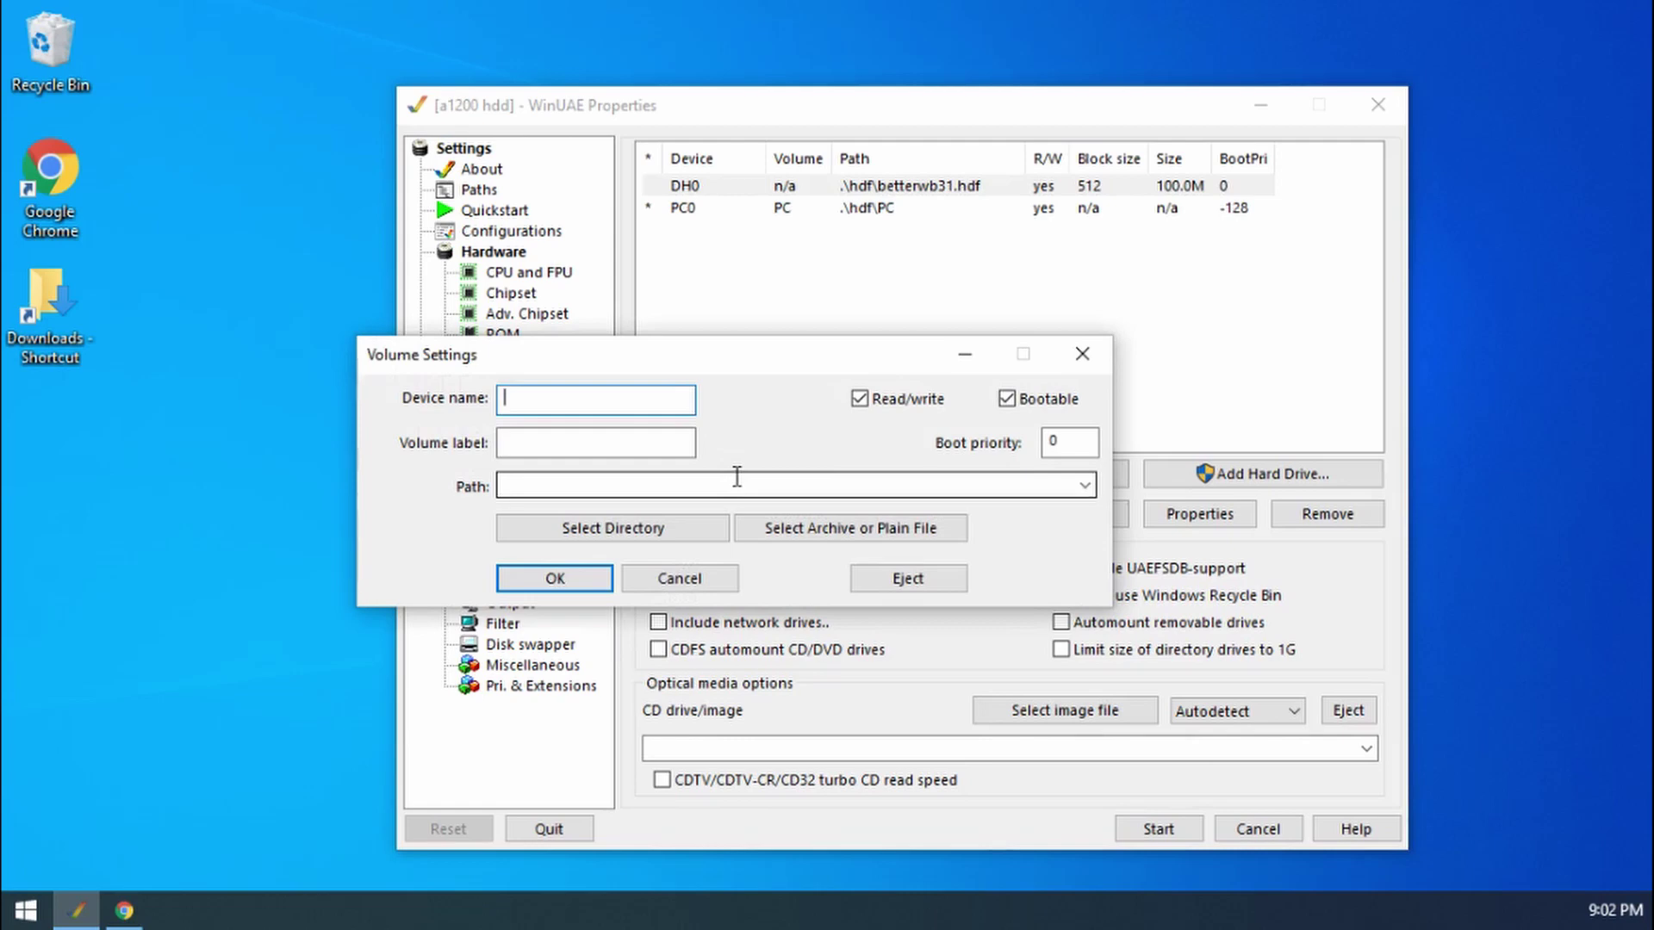
{"action": "type", "text": "DH1"}
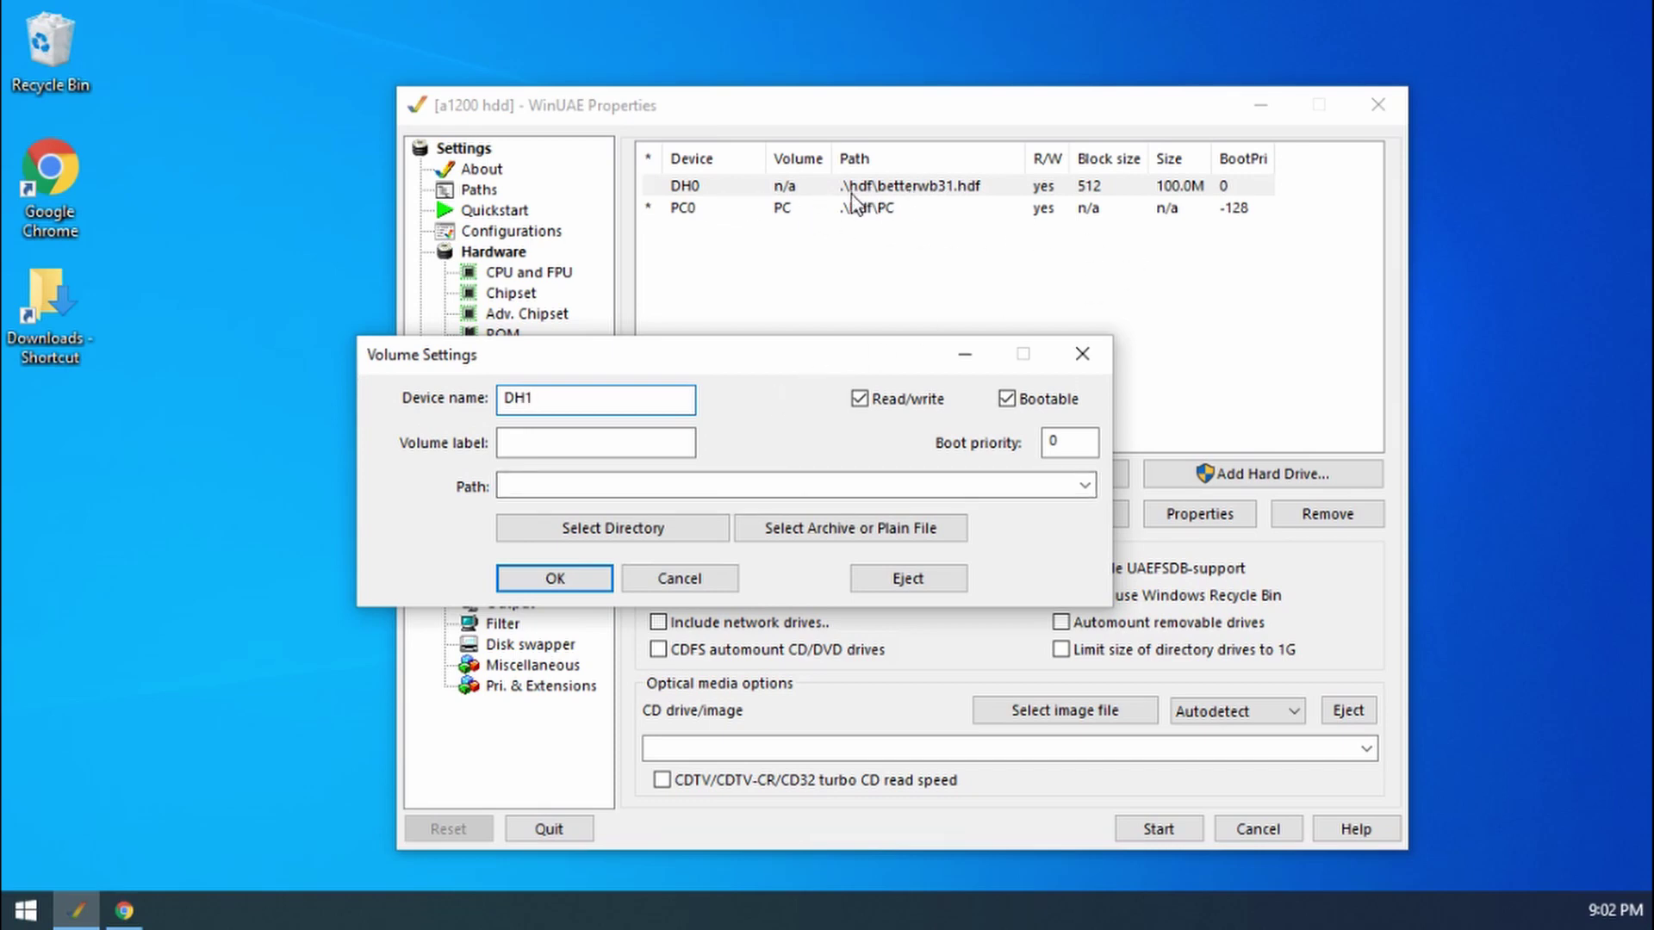
{"action": "key", "text": "Tab"}
{"action": "left_click", "coordinate": [533, 411]}
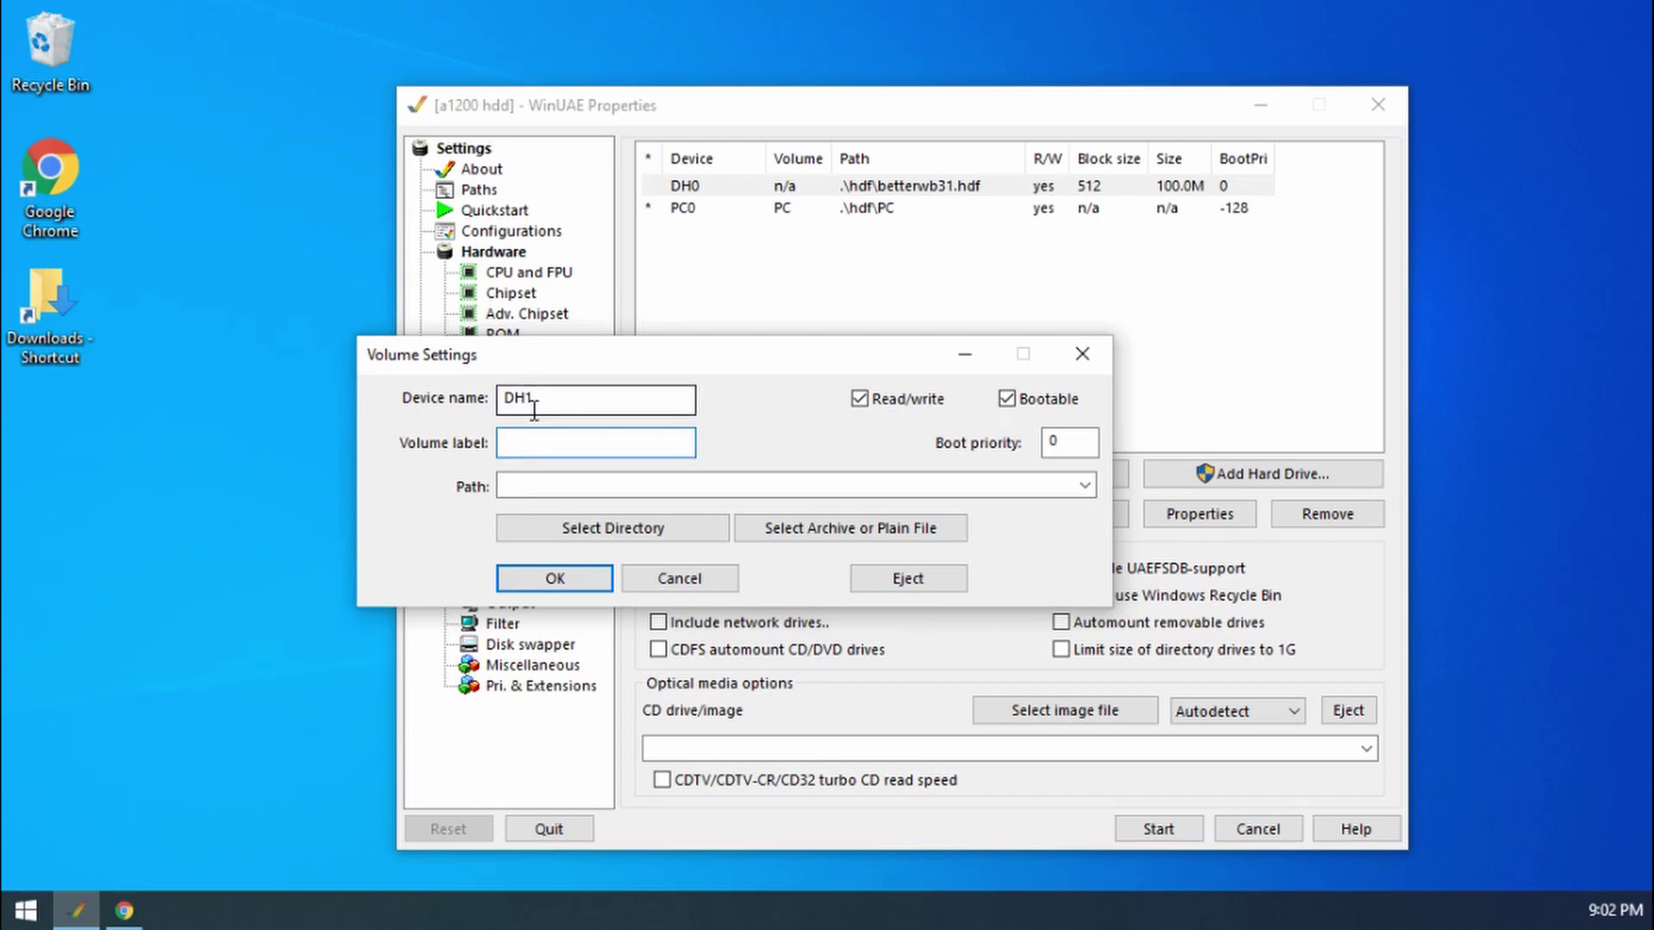
{"action": "type", "text": "Games"}
{"action": "left_click", "coordinate": [1008, 399]}
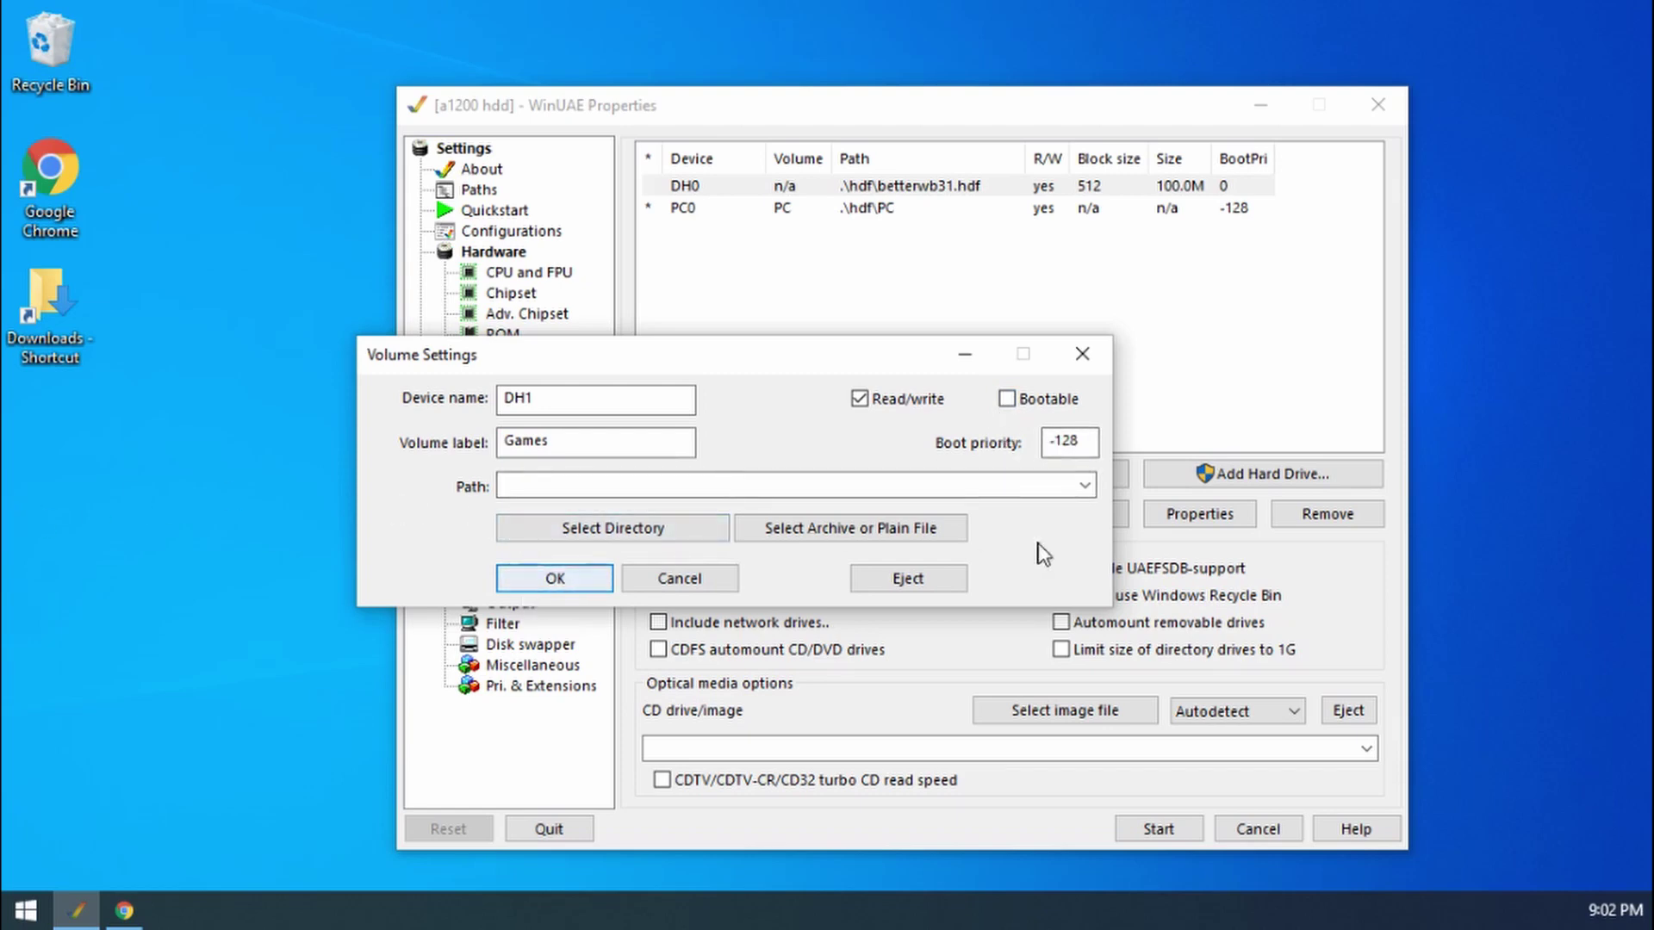
- Set the new drive's path to the Games folder inside hdf and add the drive to the configuration
{"action": "left_click", "coordinate": [593, 530]}
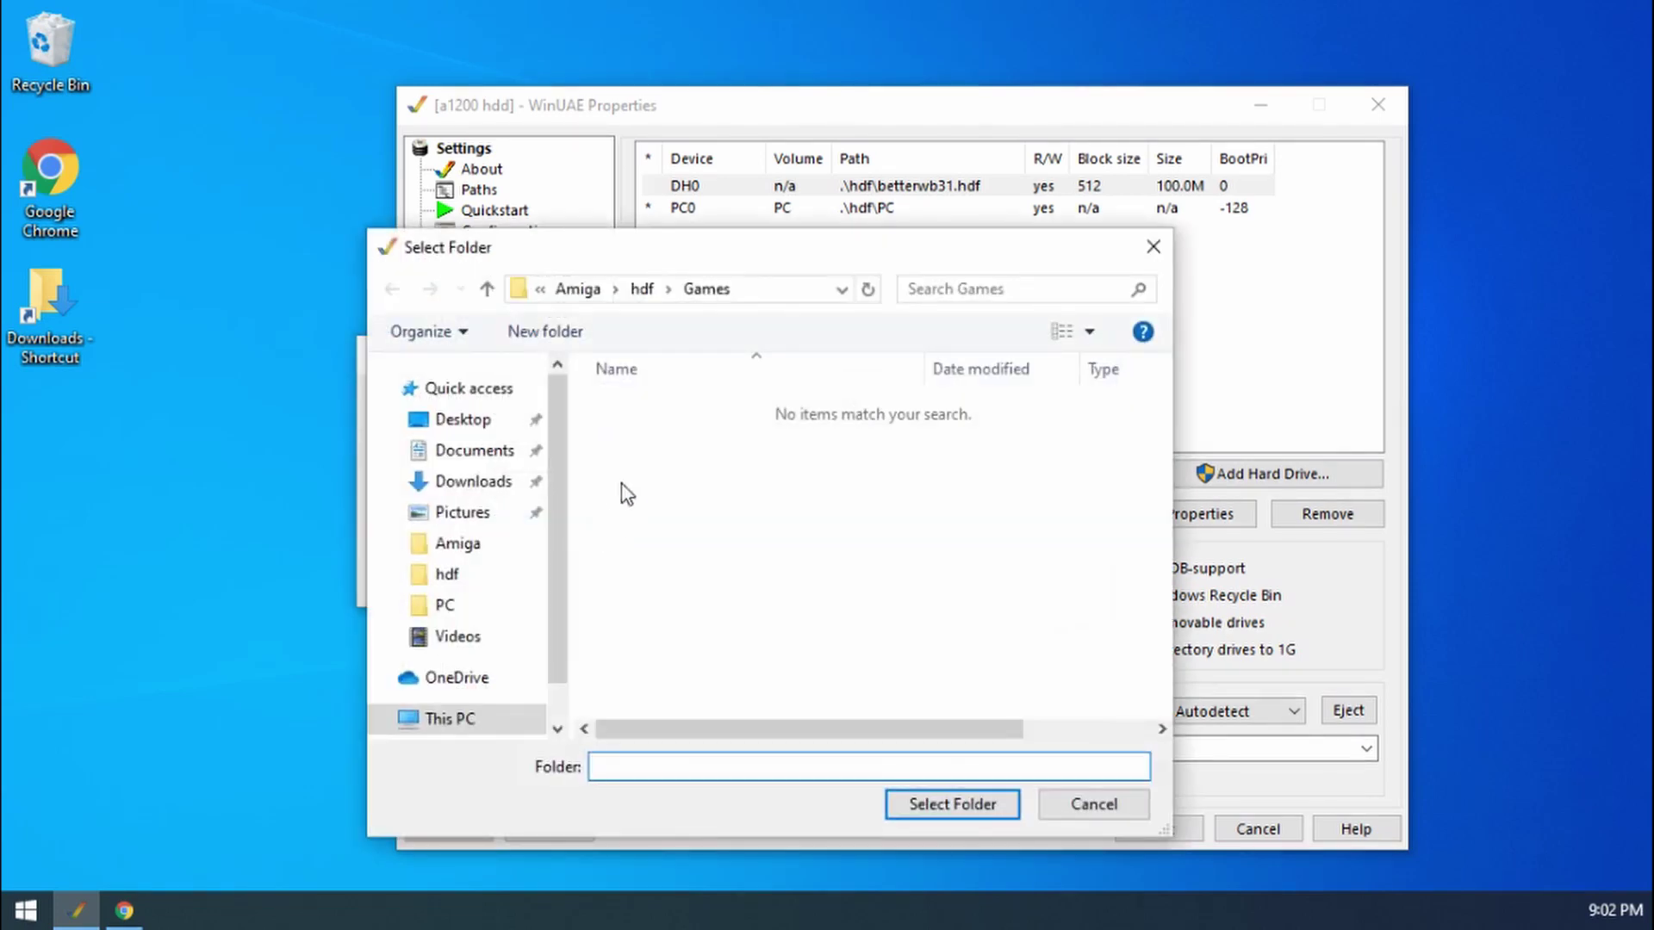
{"action": "left_click", "coordinate": [642, 289]}
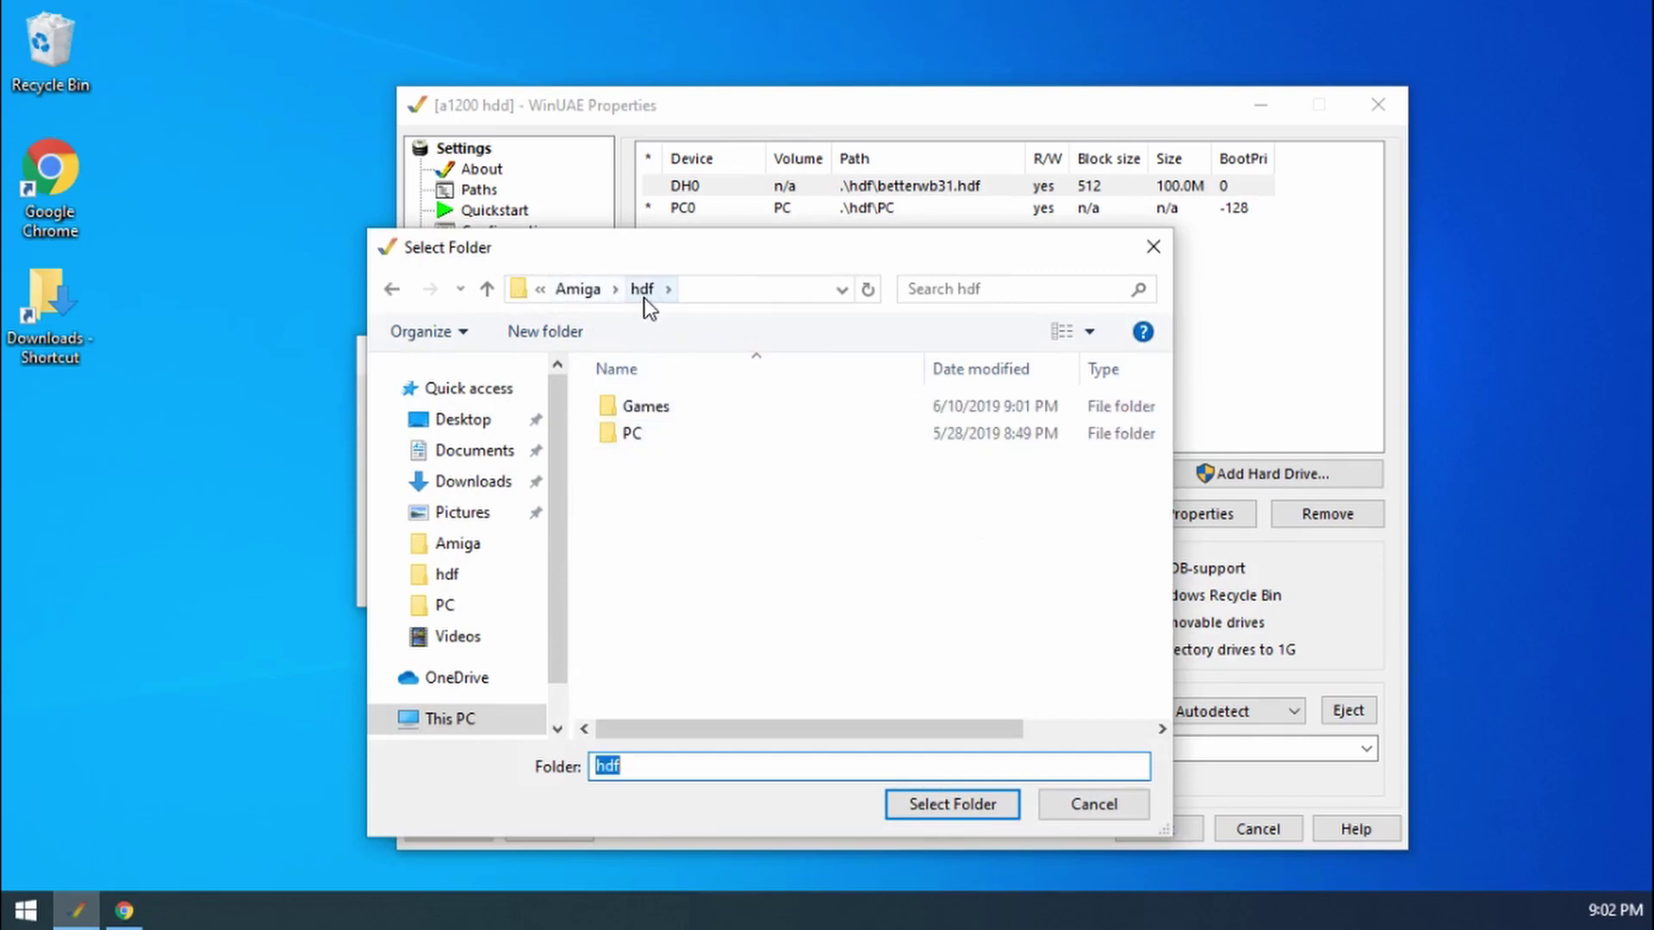
{"action": "double_click", "coordinate": [647, 410]}
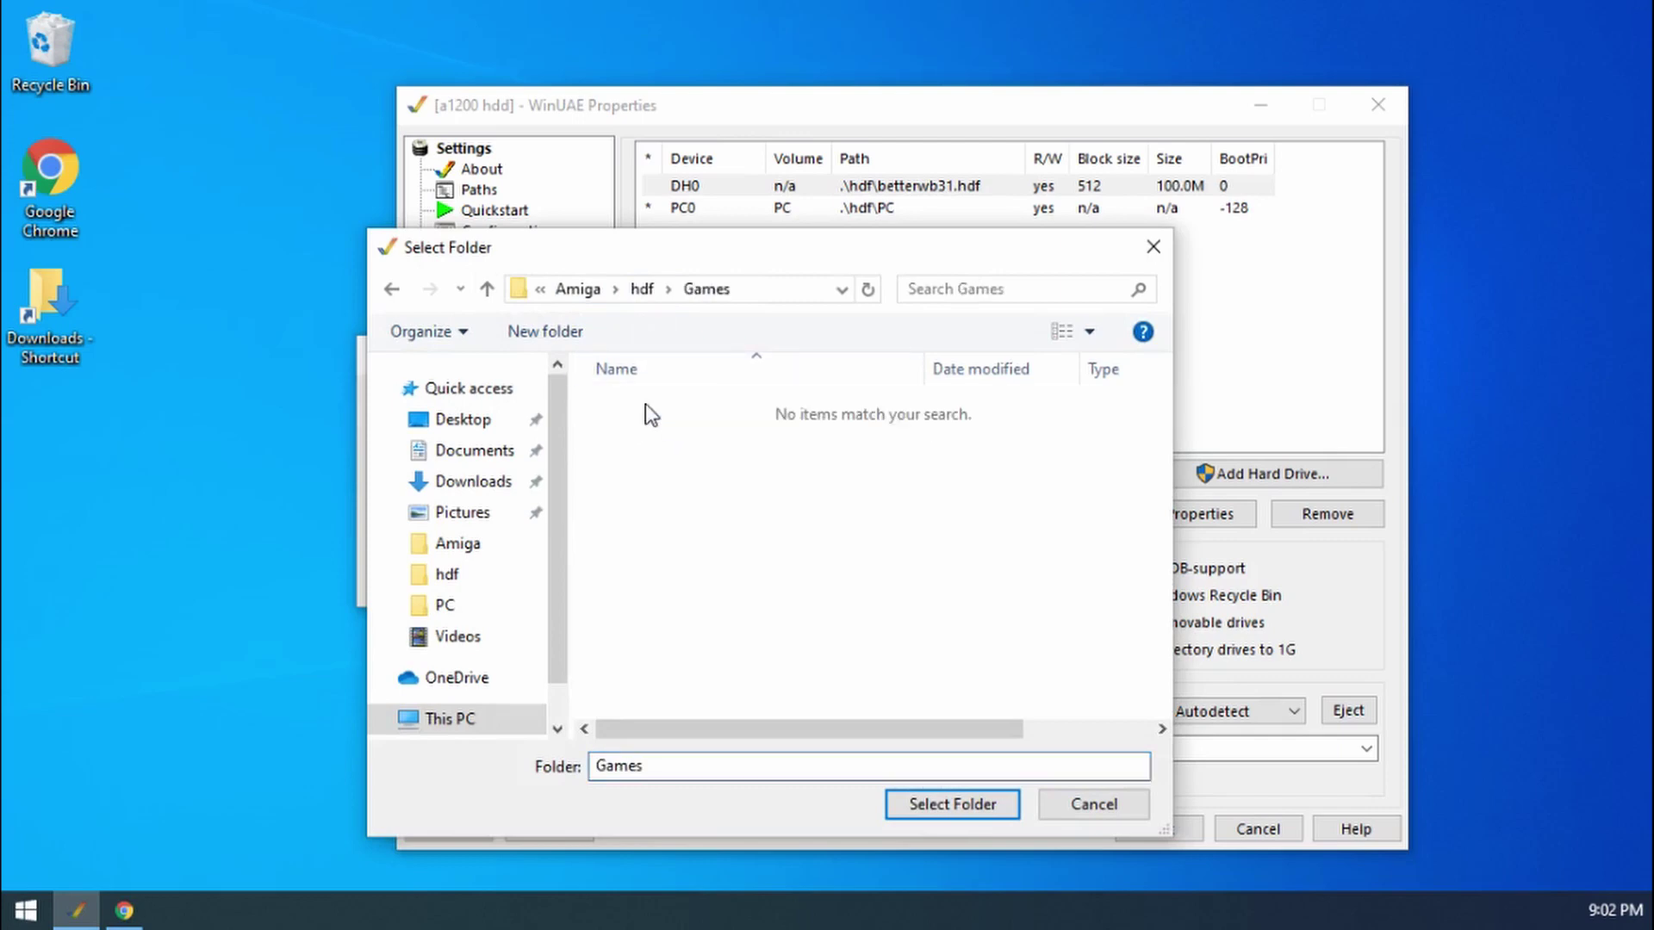
{"action": "left_click", "coordinate": [952, 805]}
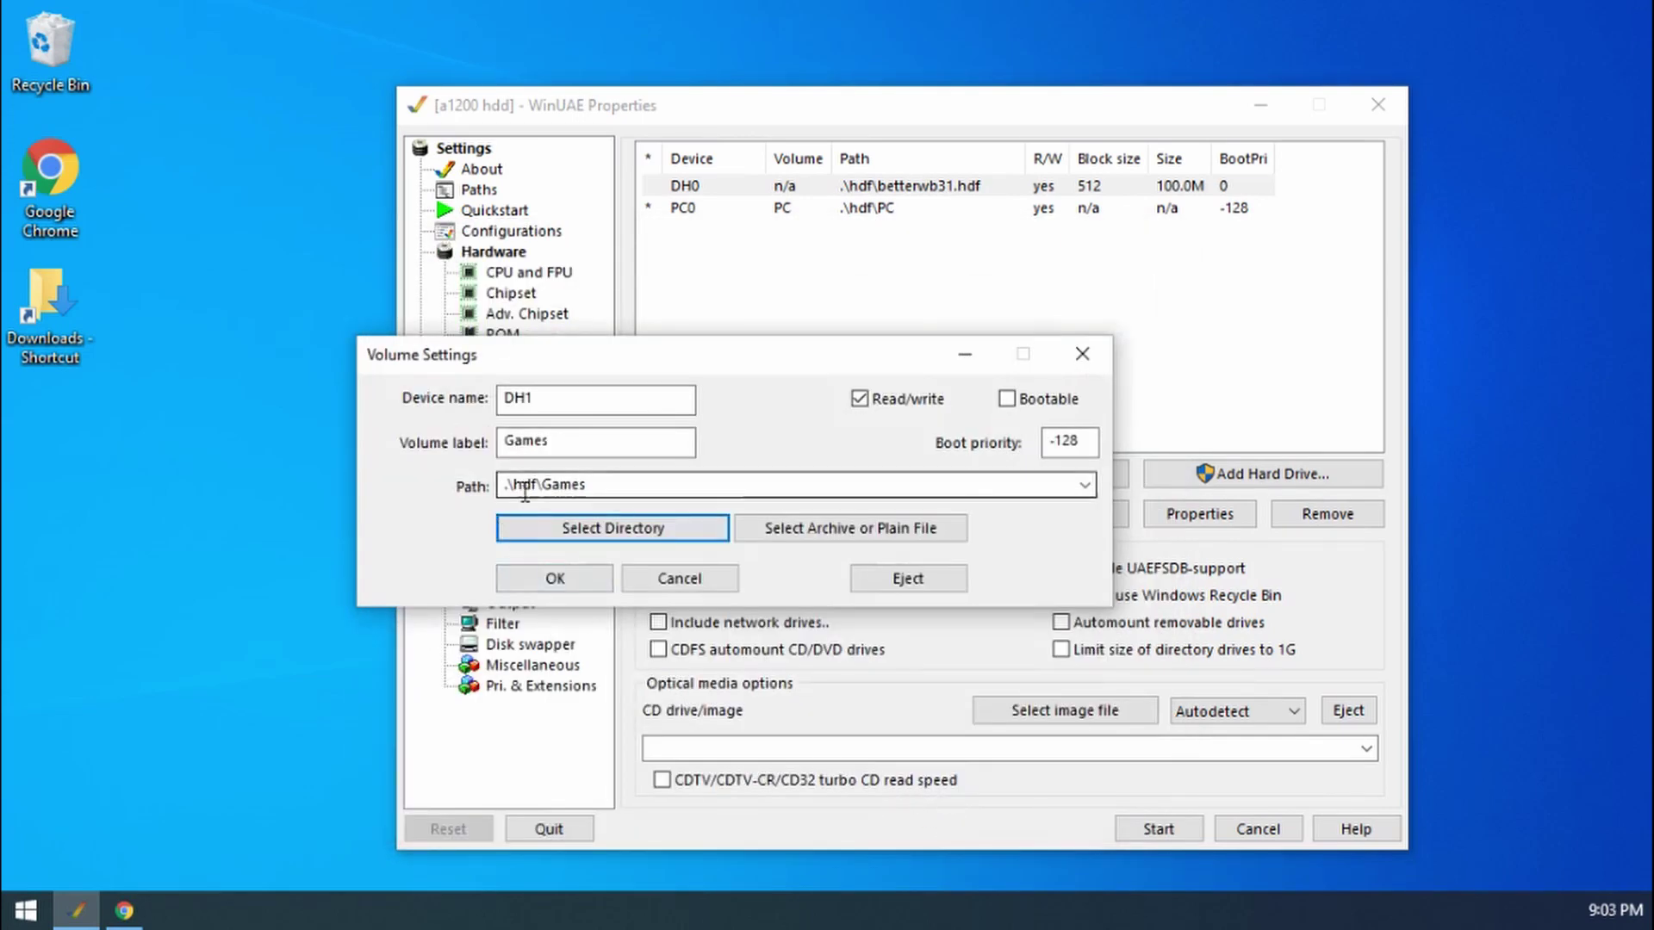
{"action": "left_click", "coordinate": [546, 579]}
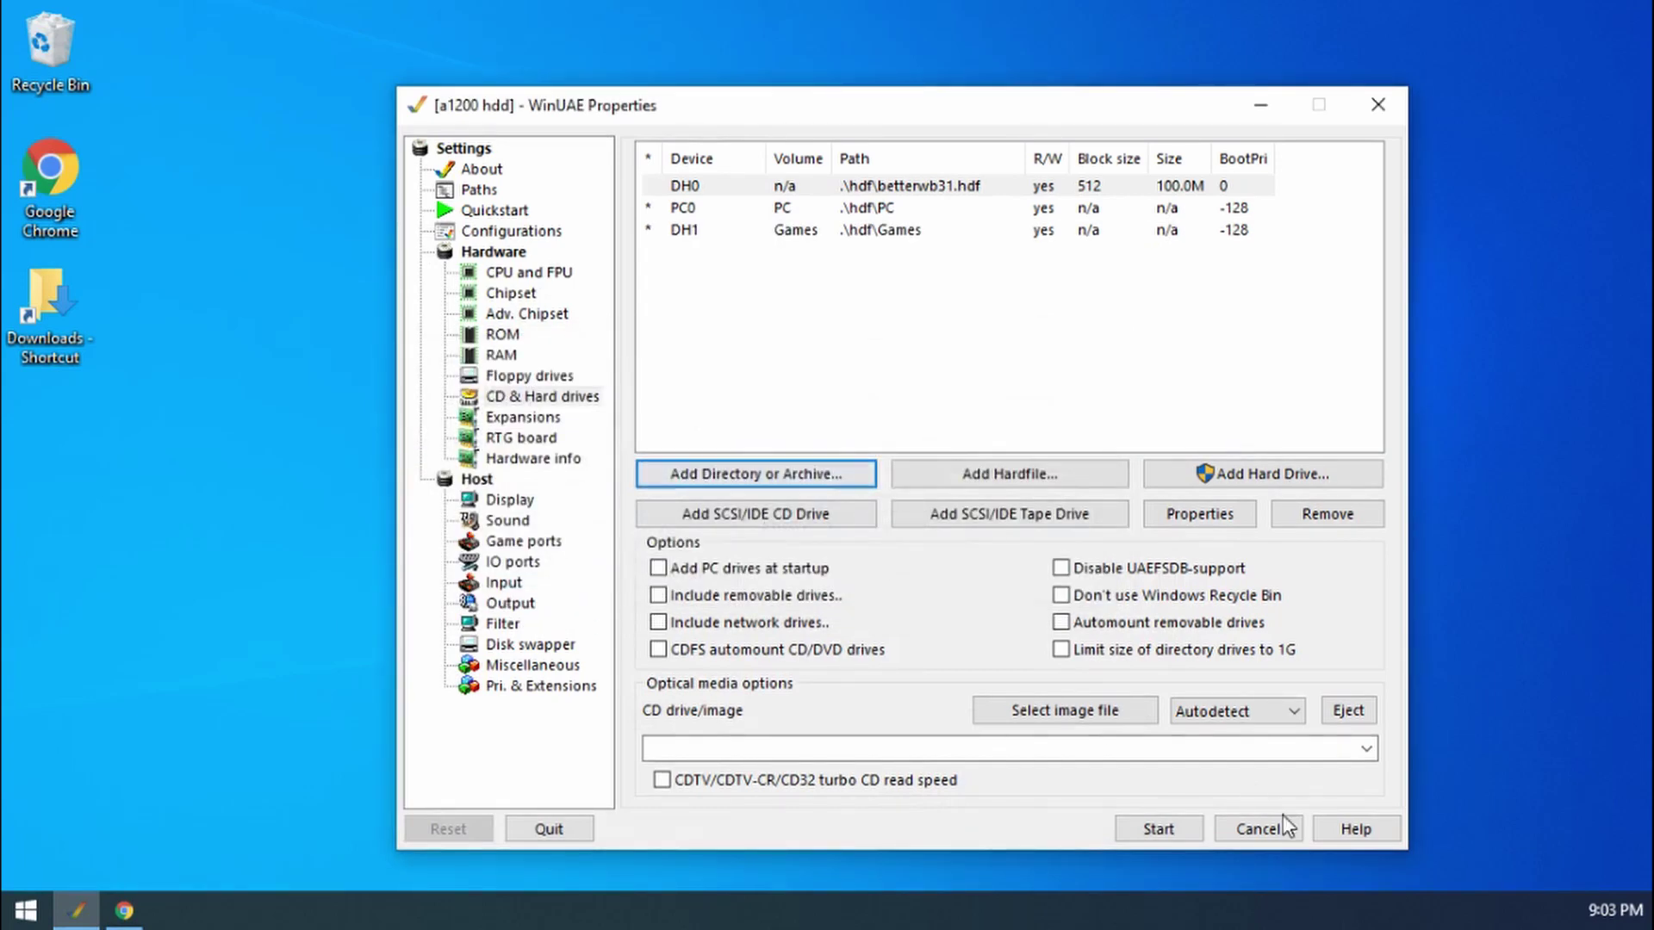
- Start the emulated Amiga, open the Games drive on Workbench, and reposition and enlarge its window
{"action": "left_click", "coordinate": [1159, 830]}
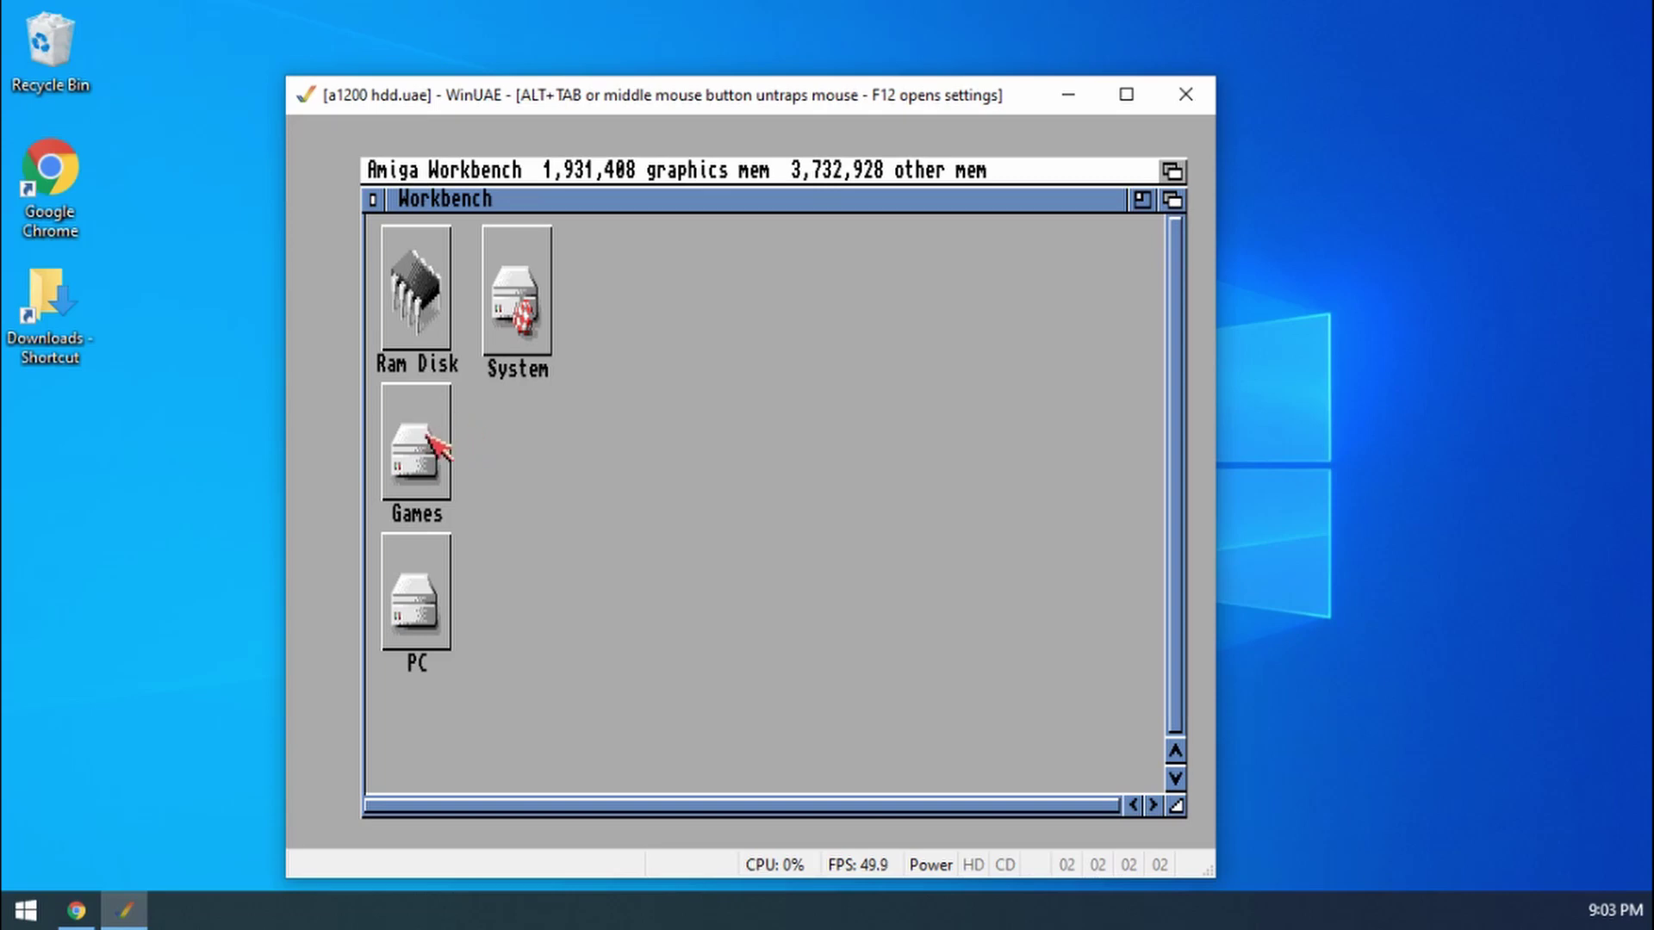
{"action": "double_click", "coordinate": [431, 444]}
{"action": "left_click_drag", "start_coordinate": [683, 306], "coordinate": [778, 344]}
{"action": "left_click_drag", "start_coordinate": [1026, 572], "coordinate": [1147, 586]}
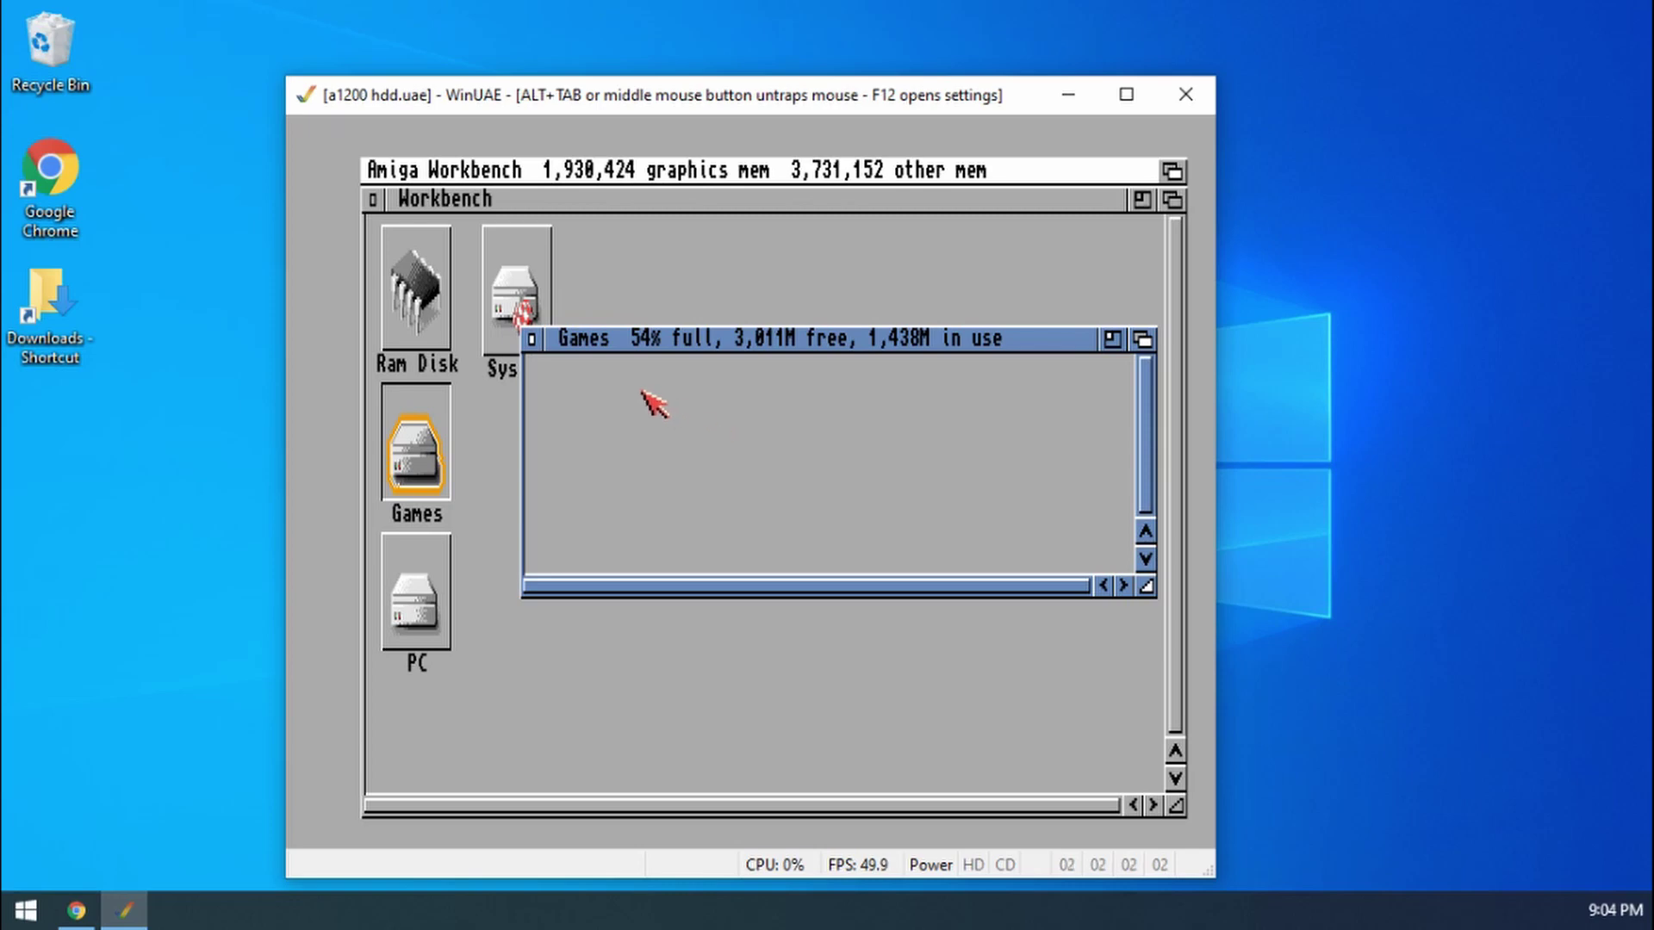
{"action": "right_click", "coordinate": [585, 216]}
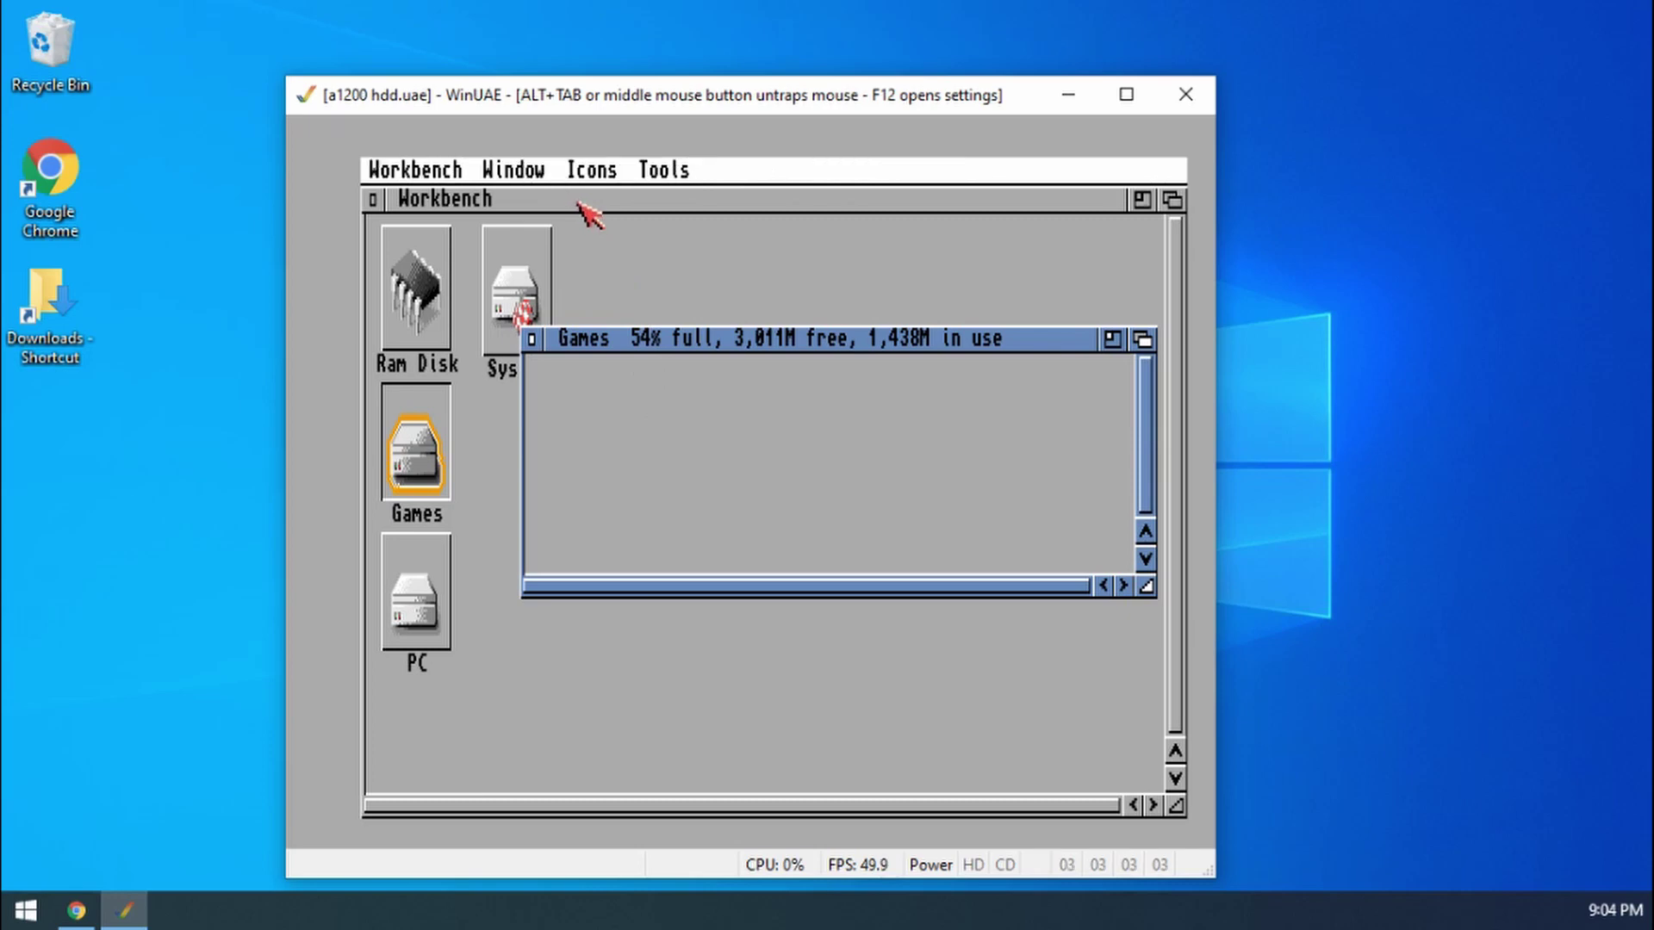
{"action": "mouse_move", "coordinate": [597, 177]}
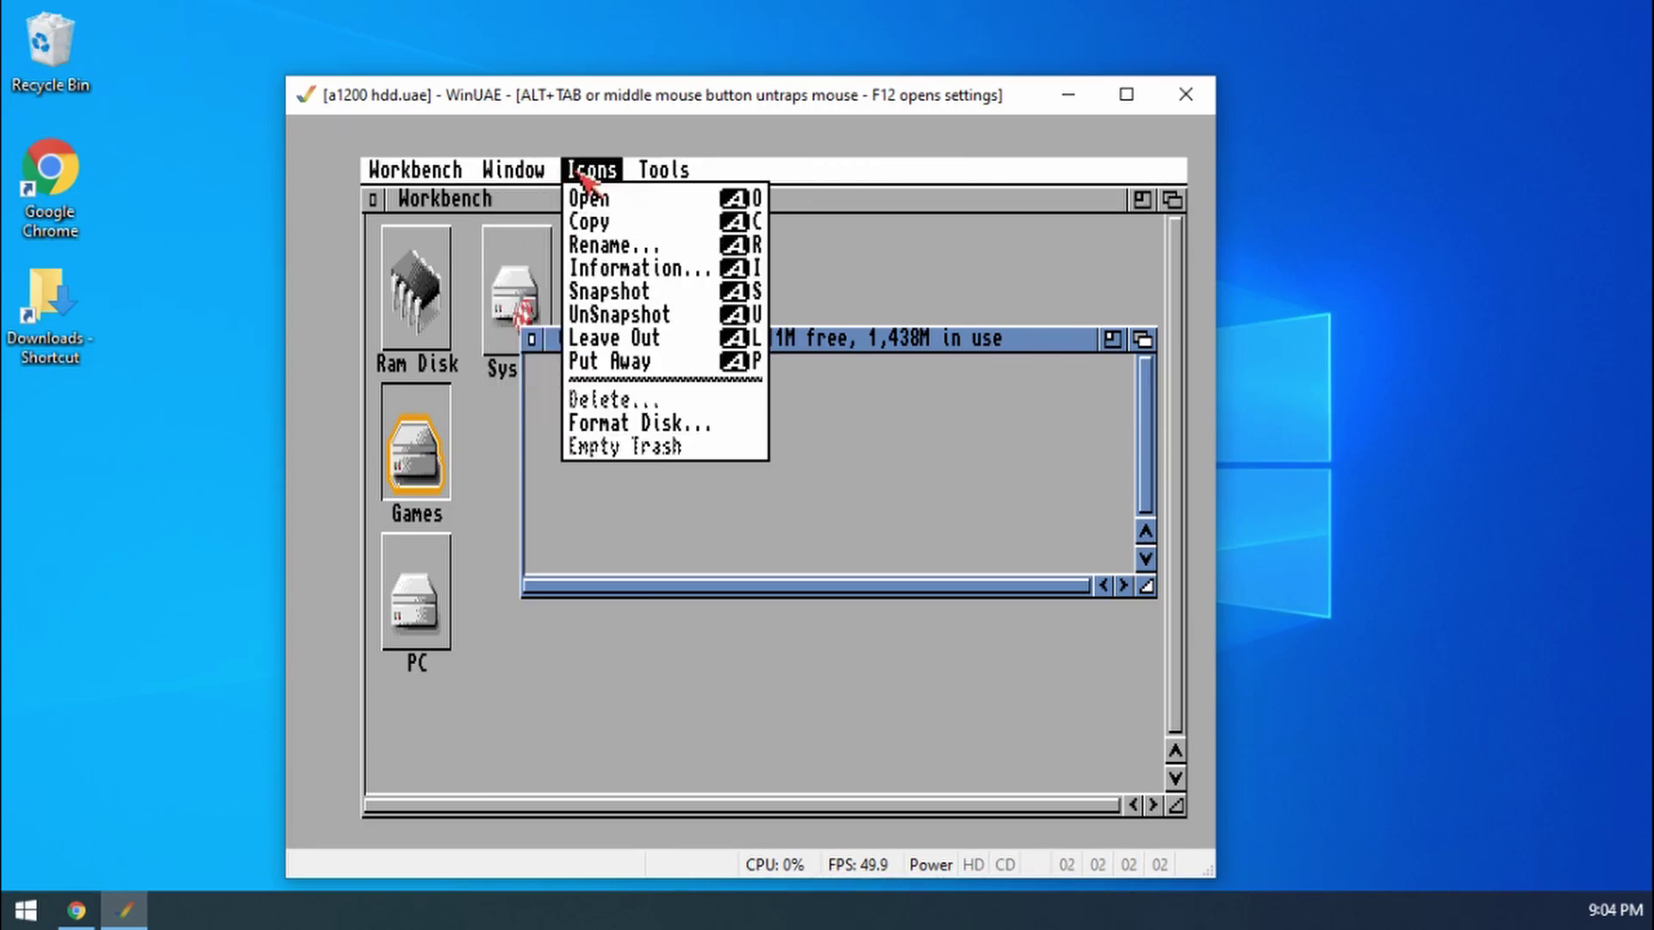
{"action": "mouse_move", "coordinate": [513, 169]}
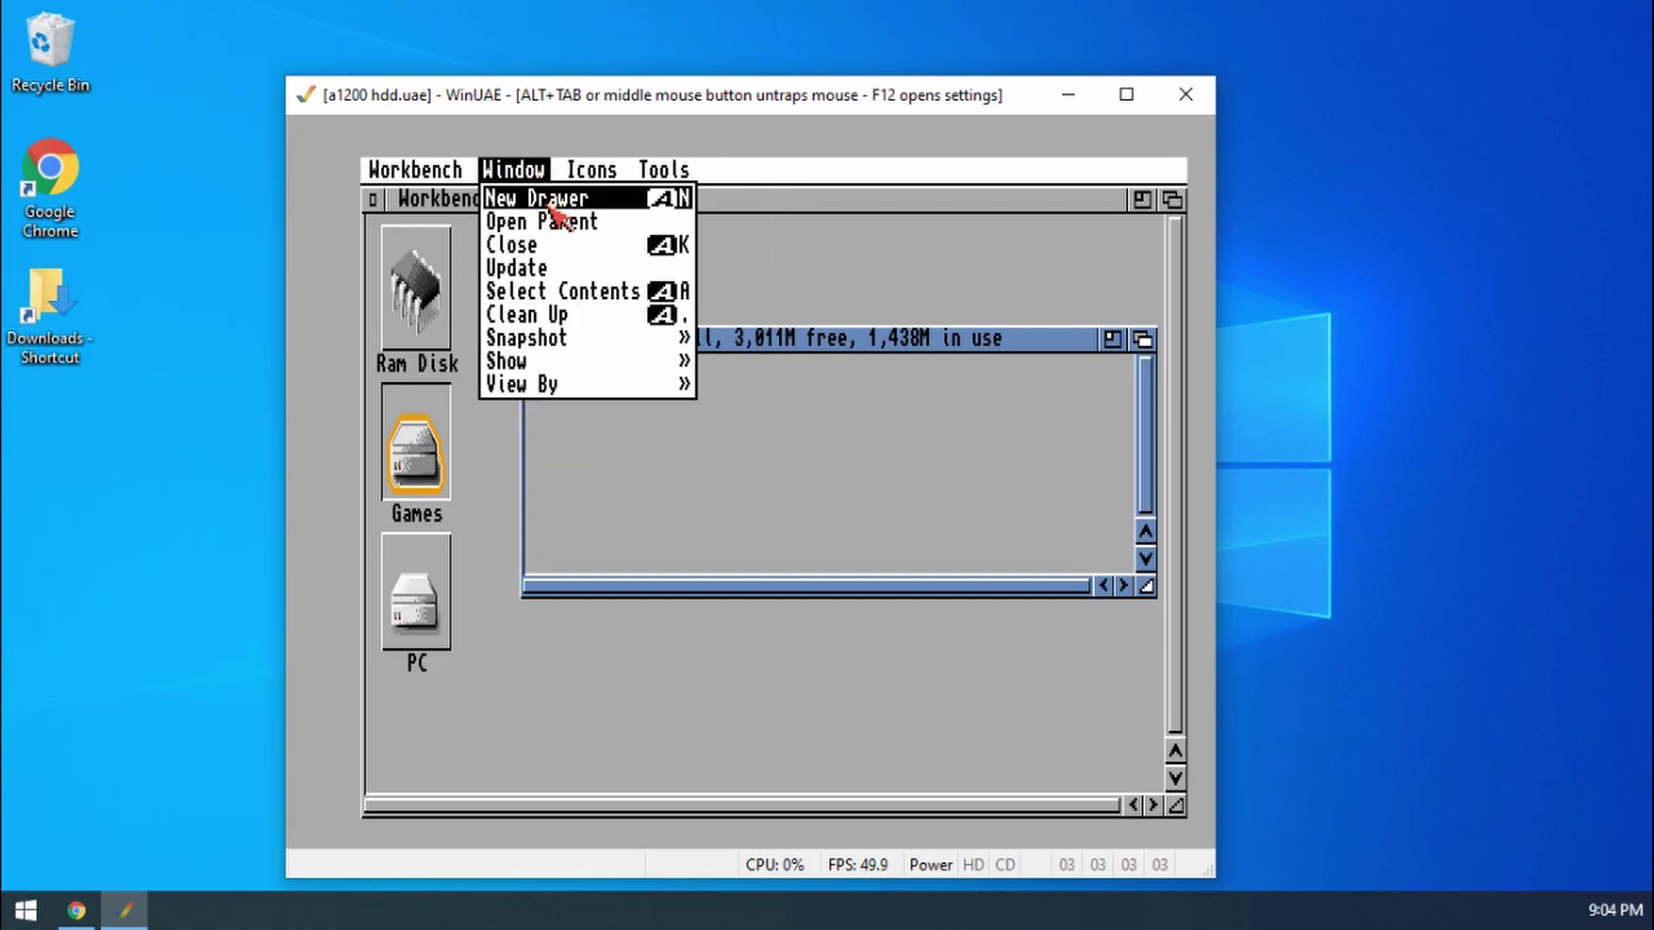
{"action": "right_click", "coordinate": [527, 170]}
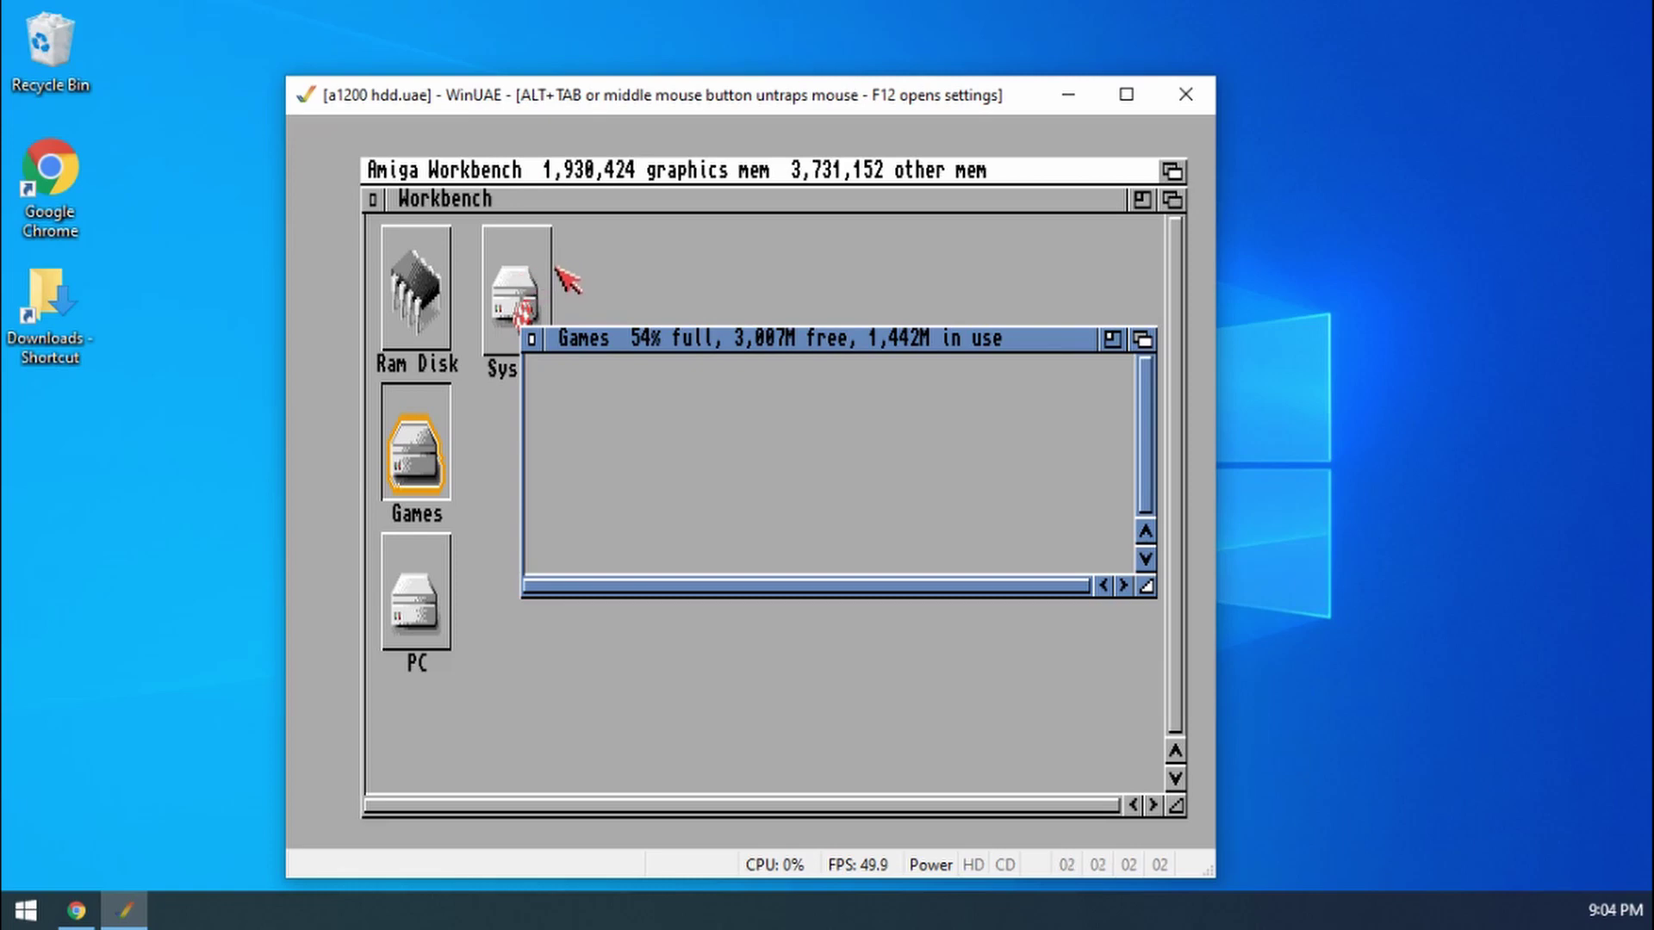
- Open the System drawer on the System disk and launch the Shell from it
{"action": "double_click", "coordinate": [515, 260]}
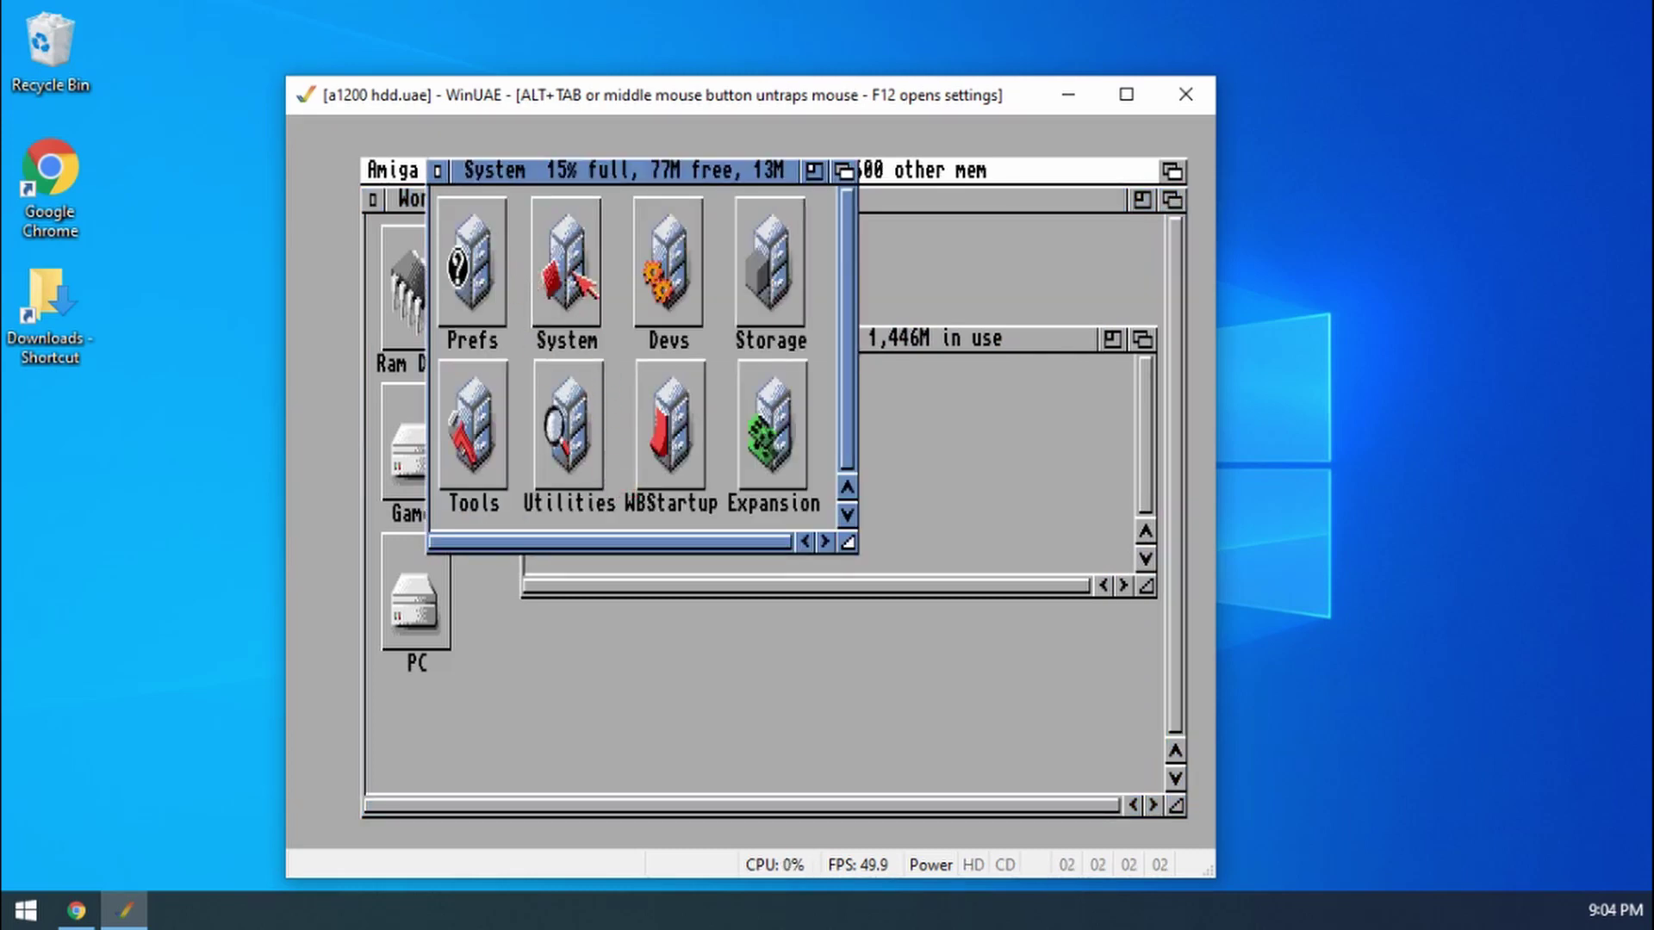
{"action": "double_click", "coordinate": [574, 278]}
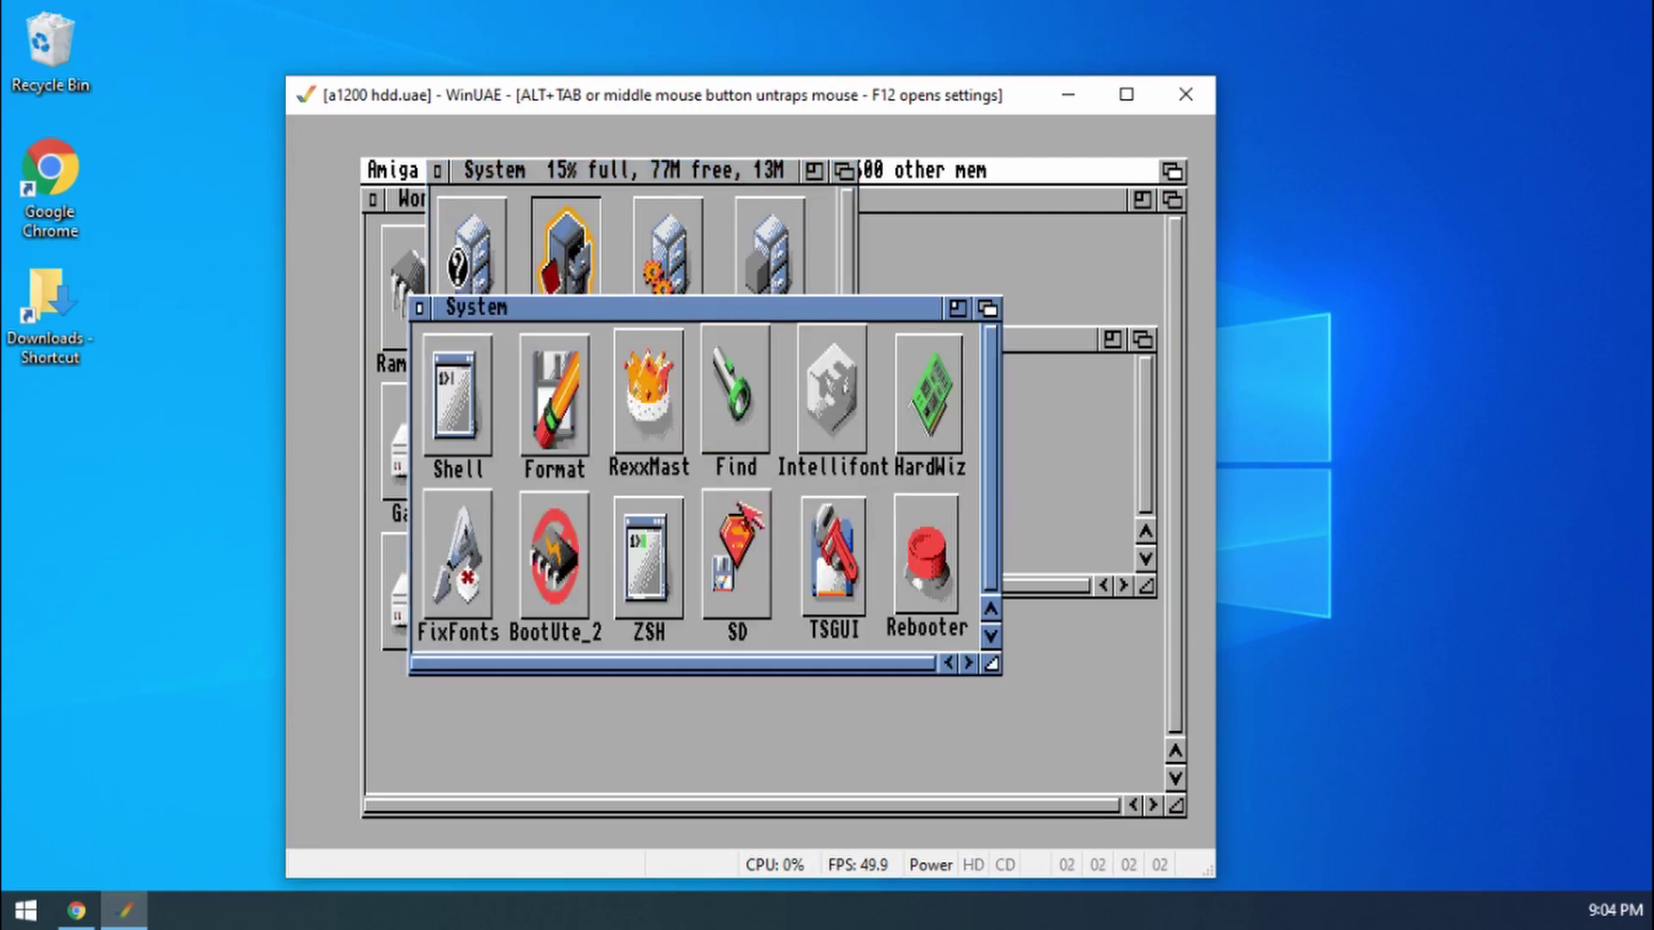
{"action": "left_click", "coordinate": [471, 372]}
{"action": "double_click", "coordinate": [468, 374]}
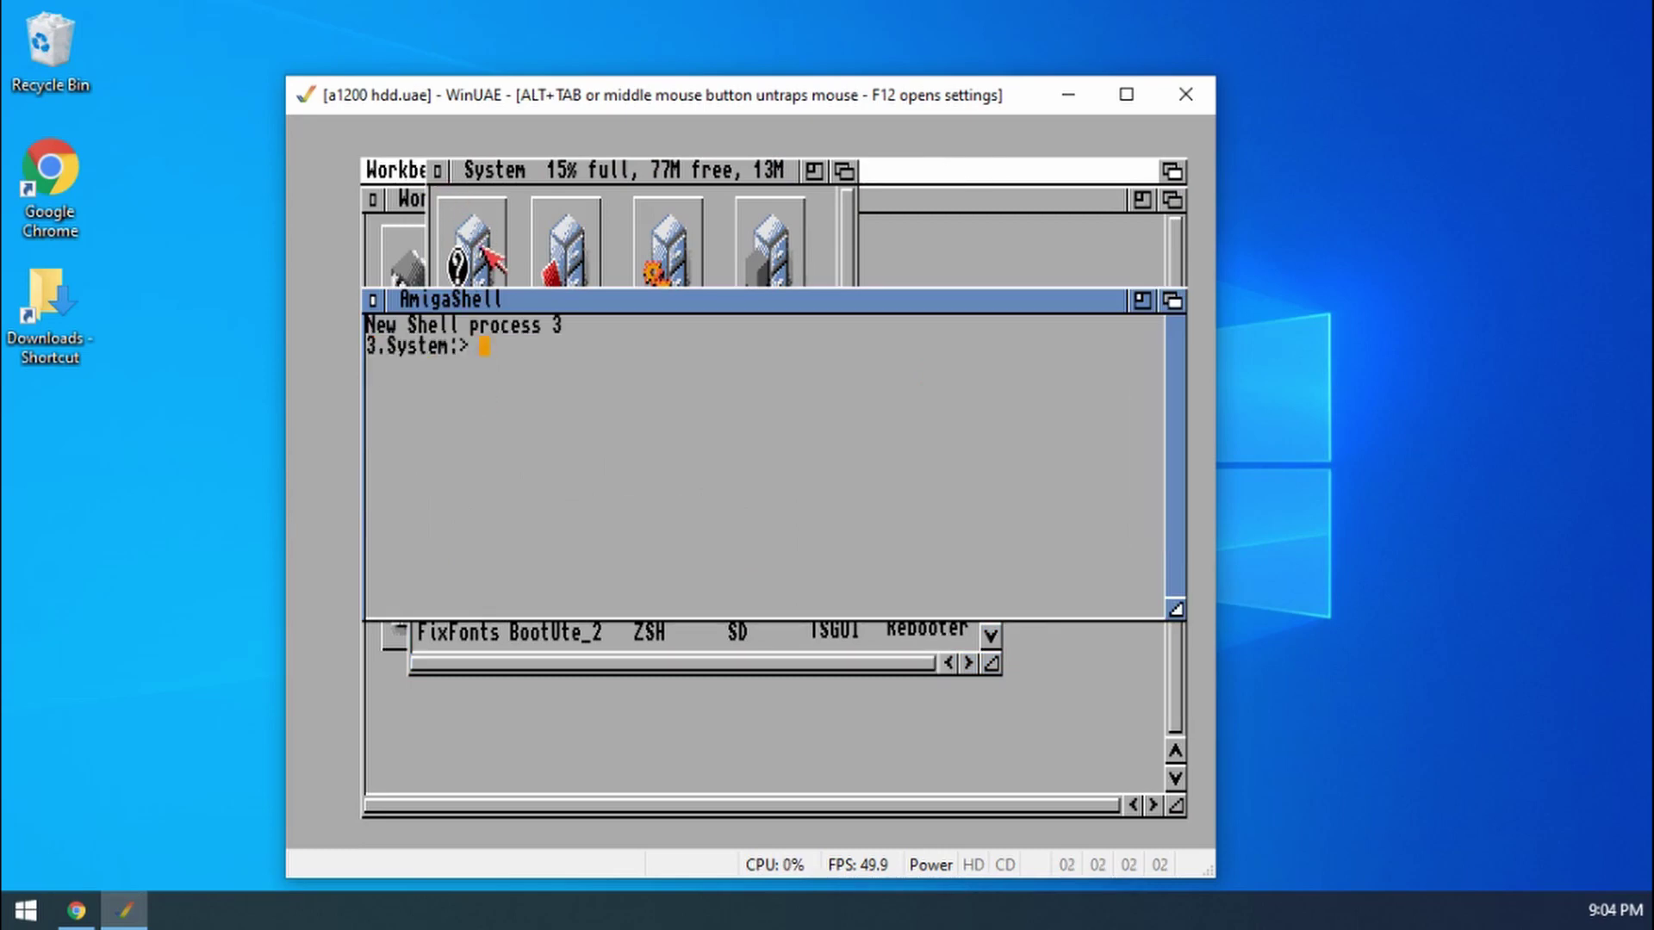
- Change the Shell's current directory to DH1: and open a new file script.rexx in the ed editor
{"action": "type", "text": "cd DH1:"}
{"action": "key", "text": "Return"}
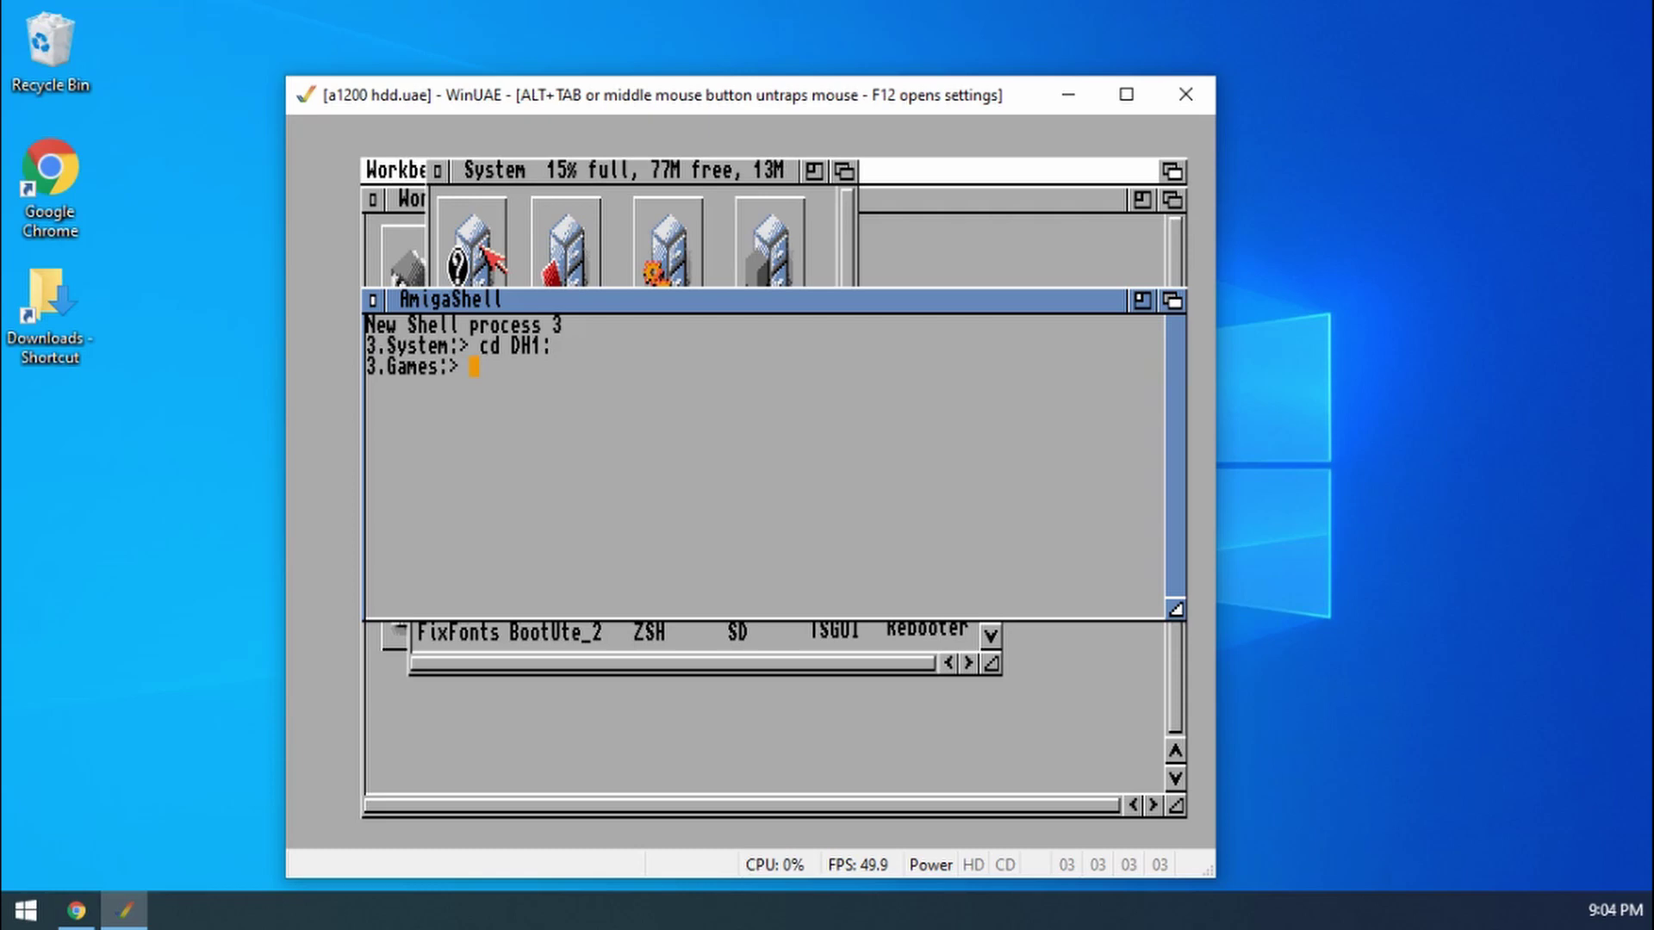
{"action": "type", "text": "ed script.rexx"}
{"action": "key", "text": "Return"}
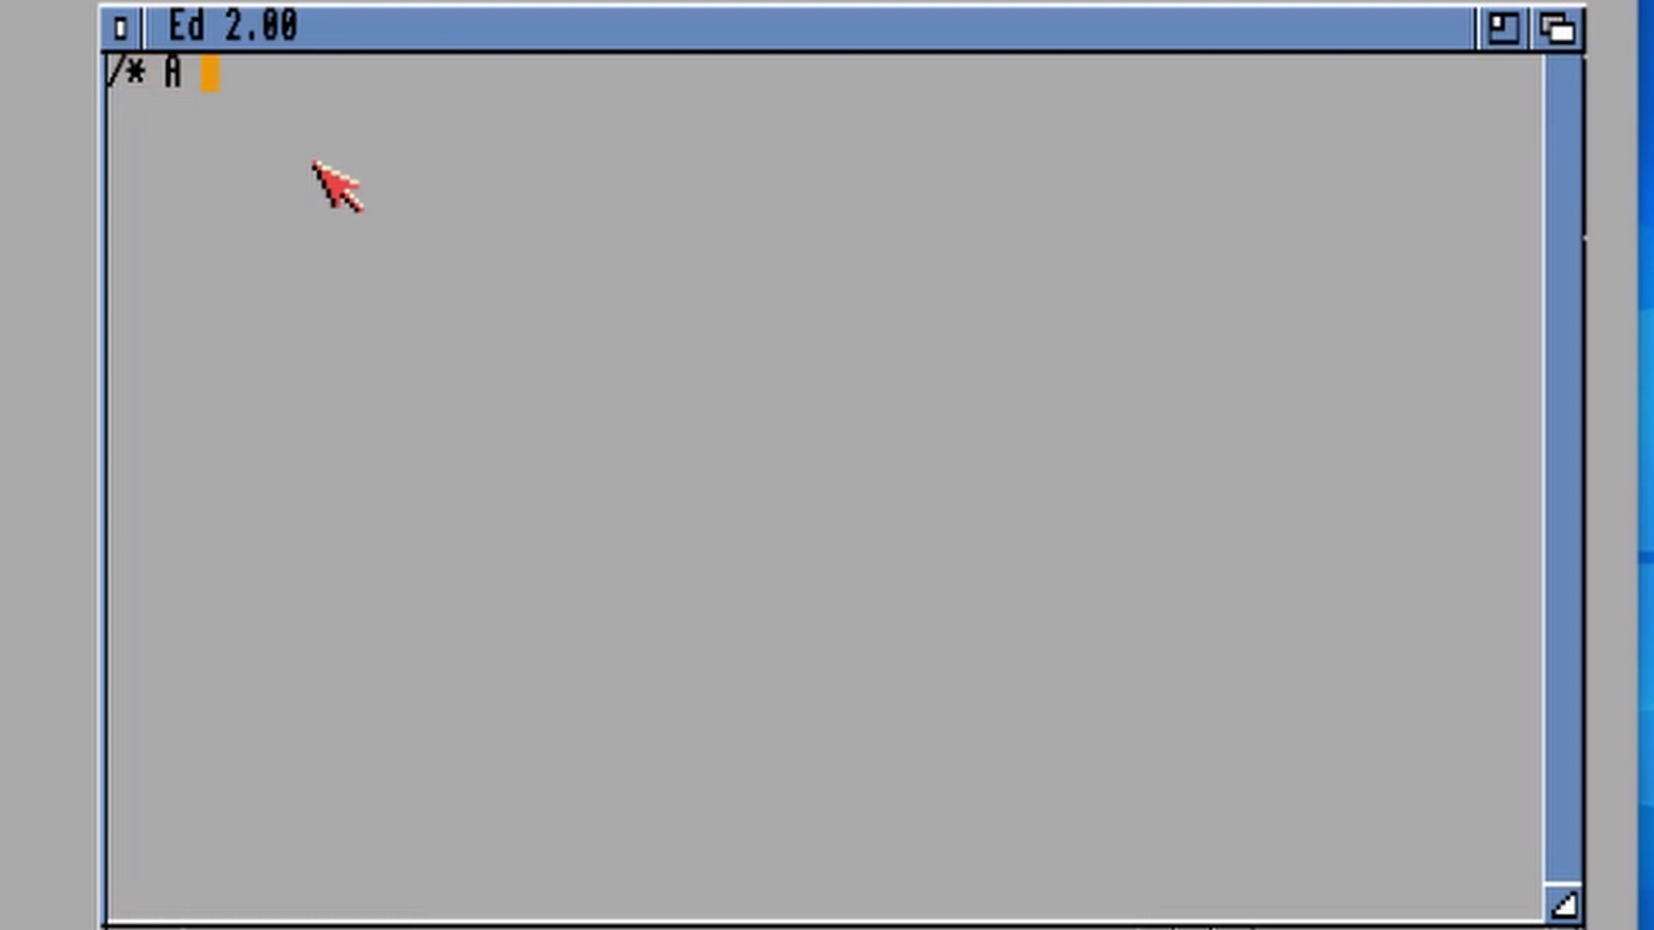
- Write the script's opening comment line as /* A to Z */
{"action": "type", "text": "Z 8"}
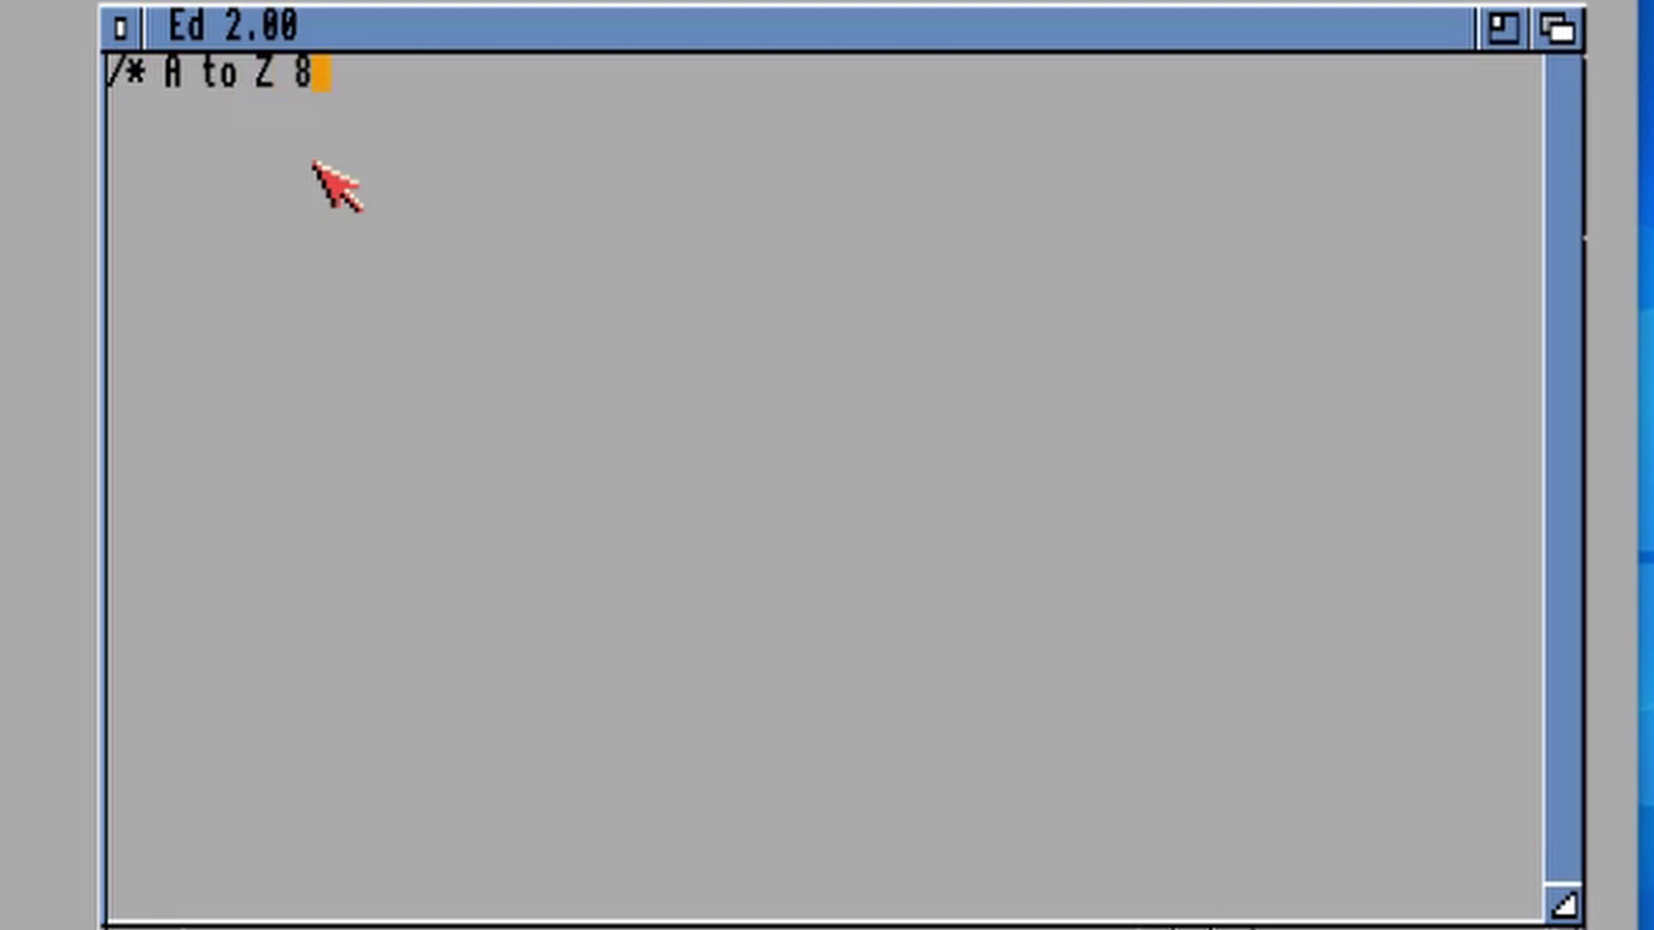
{"action": "key", "text": "BackSpace"}
{"action": "type", "text": "*"}
{"action": "key", "text": "Left"}
{"action": "key", "text": "Left"}
{"action": "key", "text": "Left"}
{"action": "key", "text": "Left"}
{"action": "key", "text": "Left"}
{"action": "key", "text": "Left"}
{"action": "key", "text": "Left"}
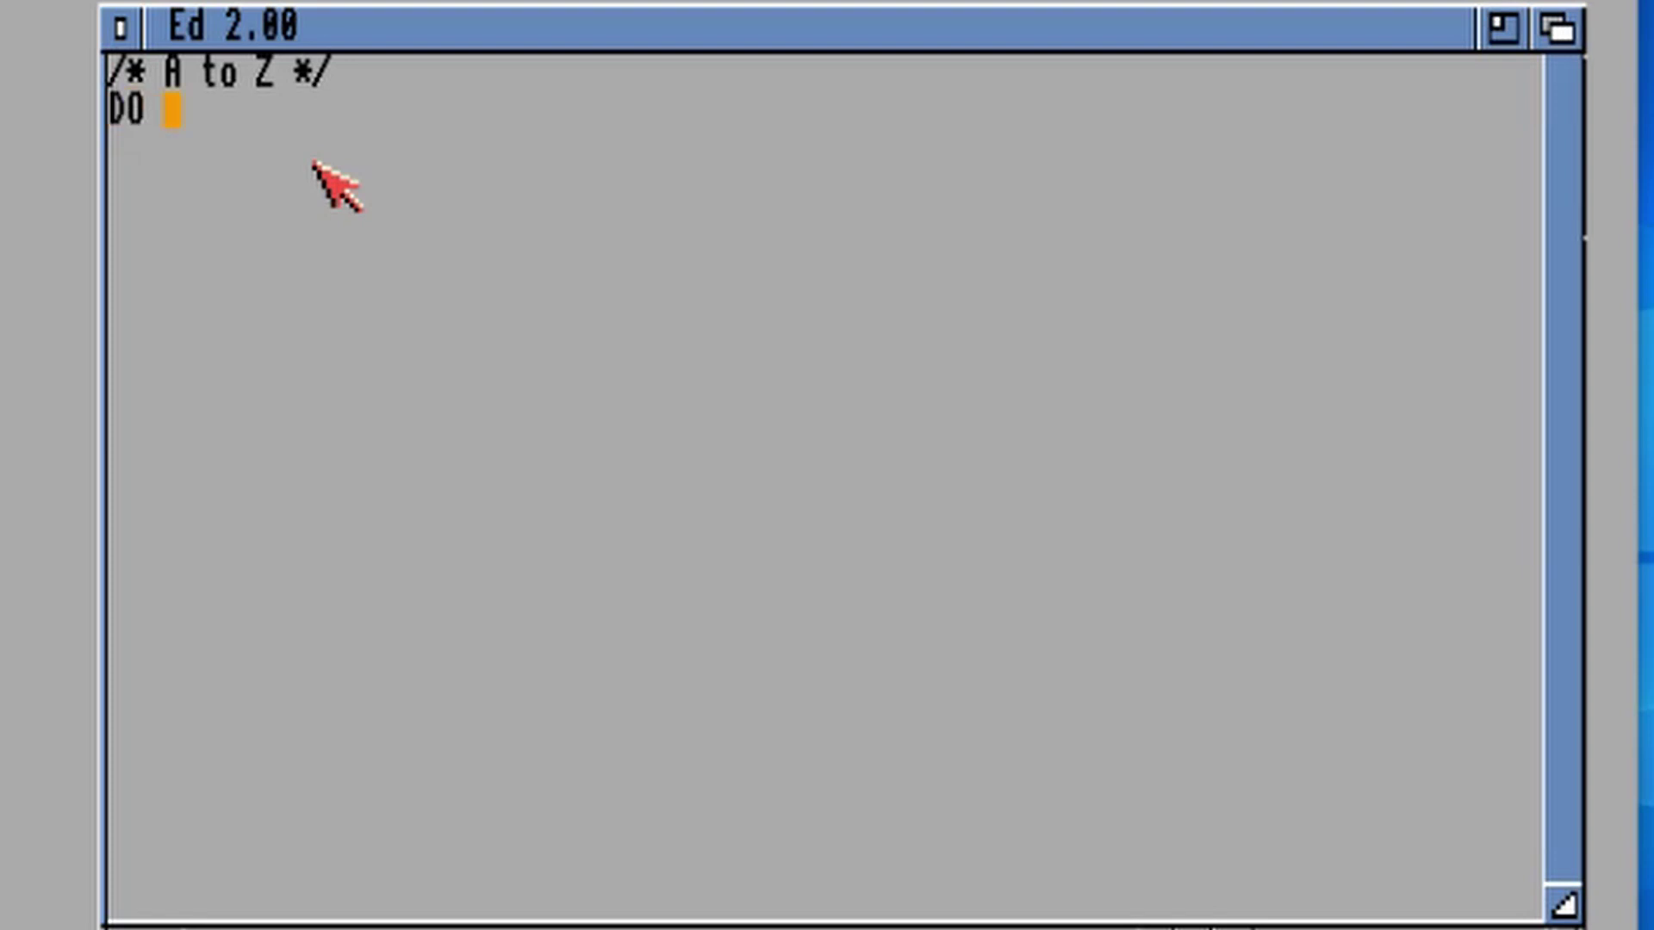
- Complete the script's loop header as DO i=65 TO 90 BY 1
{"action": "type", "text": "i=65"}
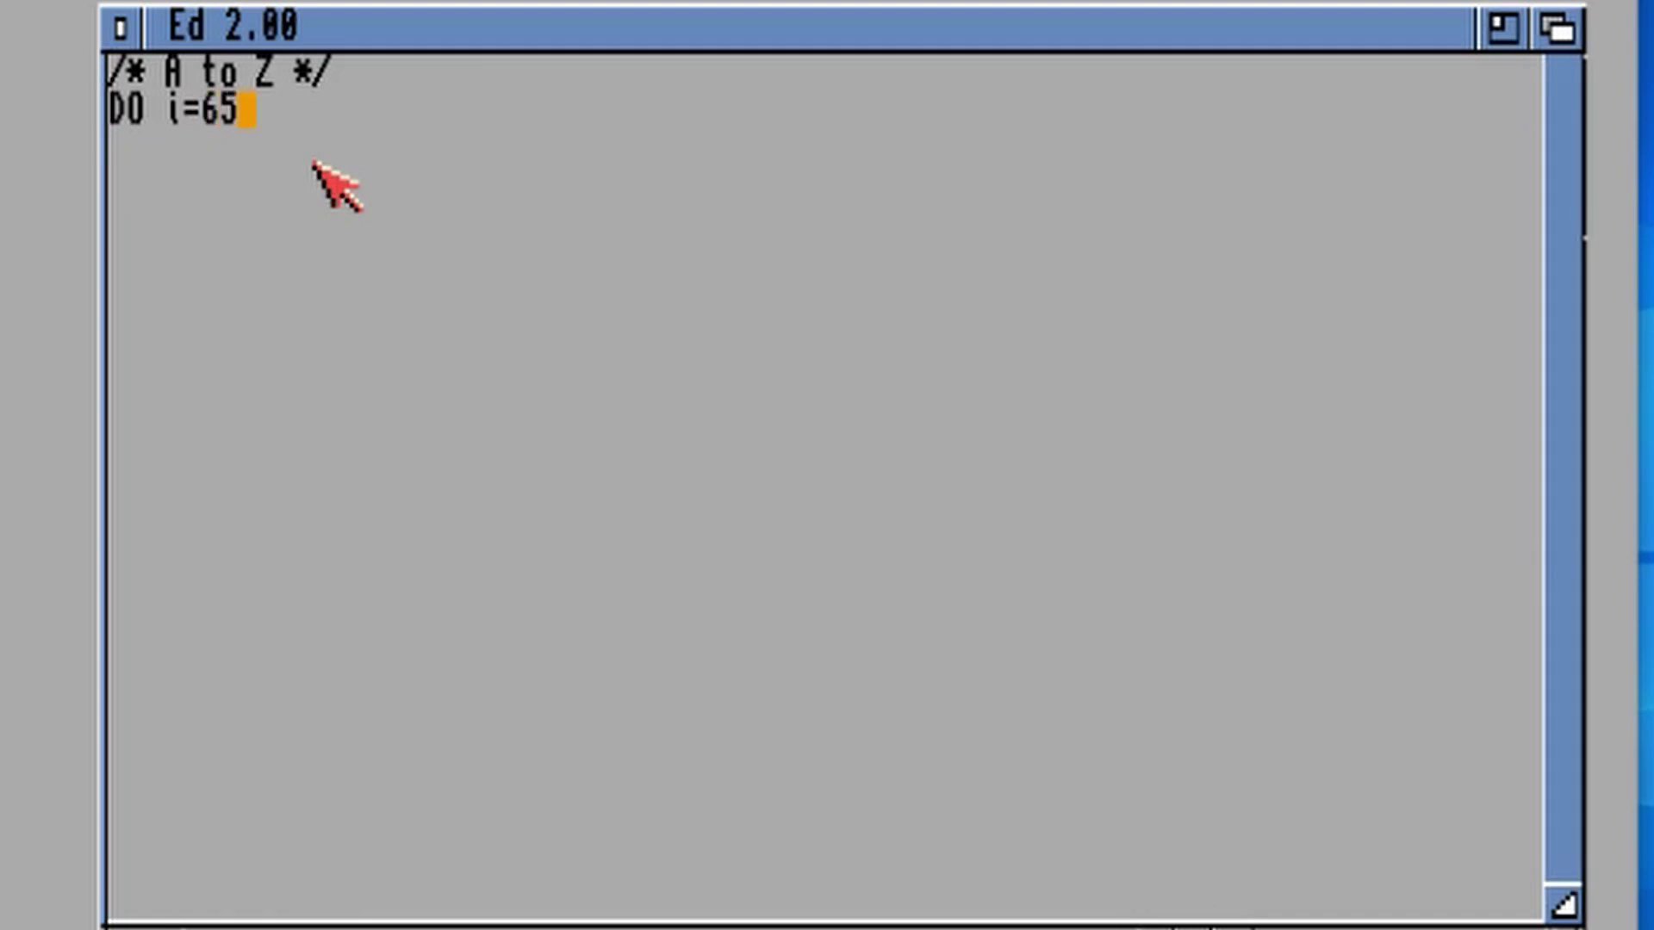
{"action": "type", "text": " TO 90 "}
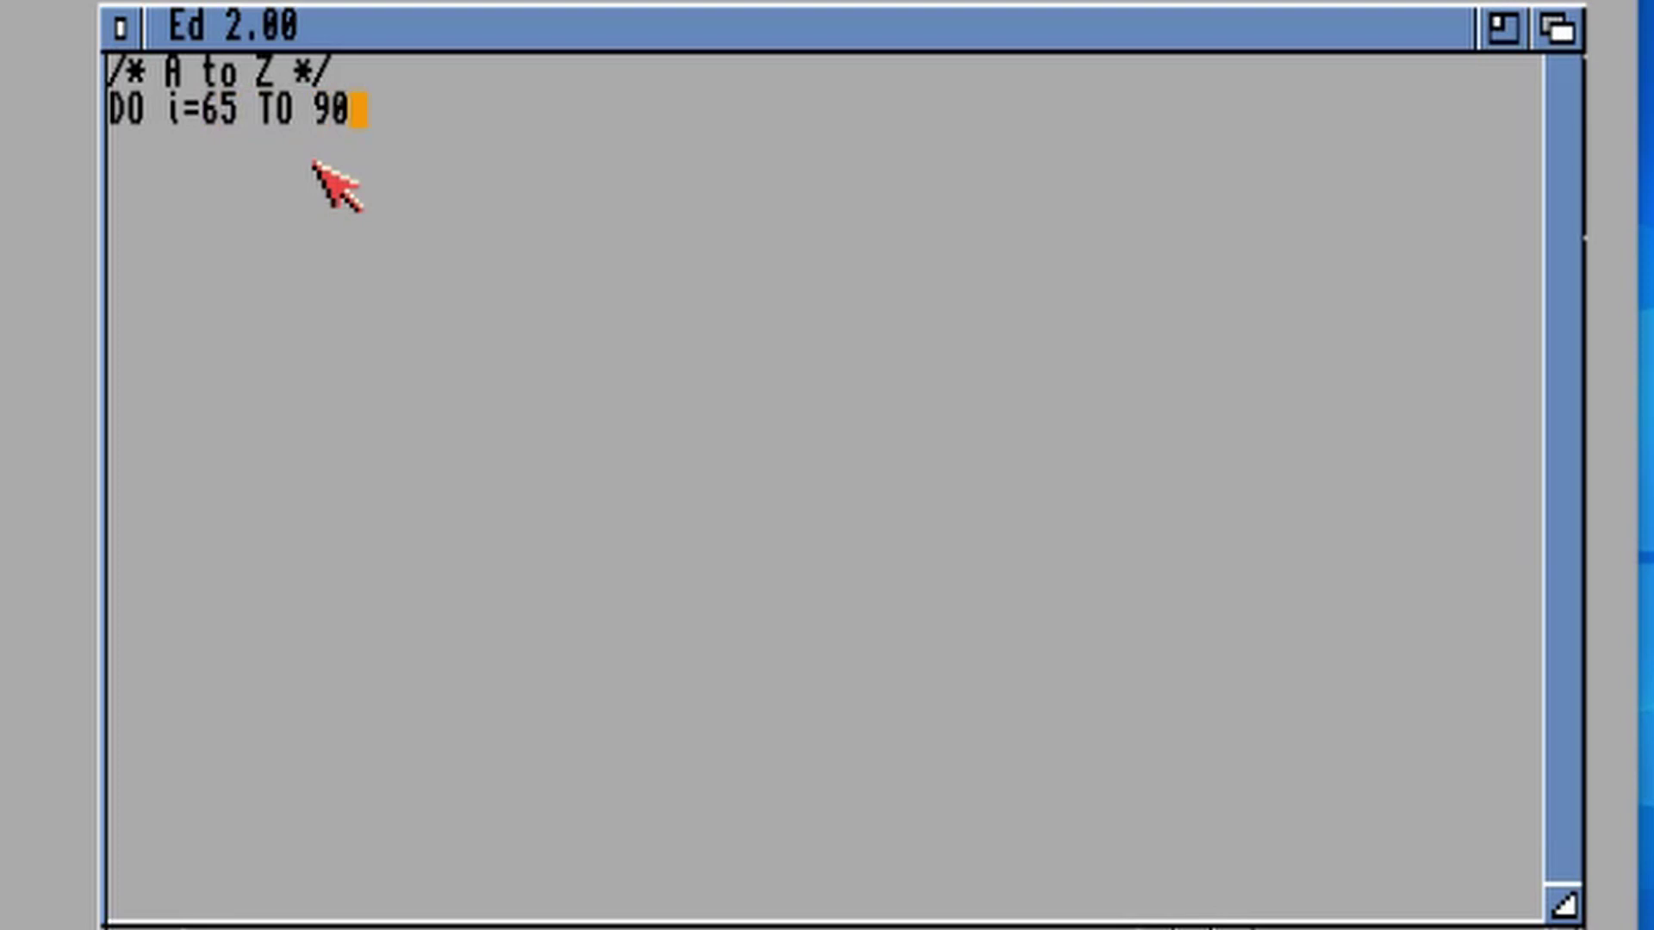
{"action": "type", "text": "BY 1"}
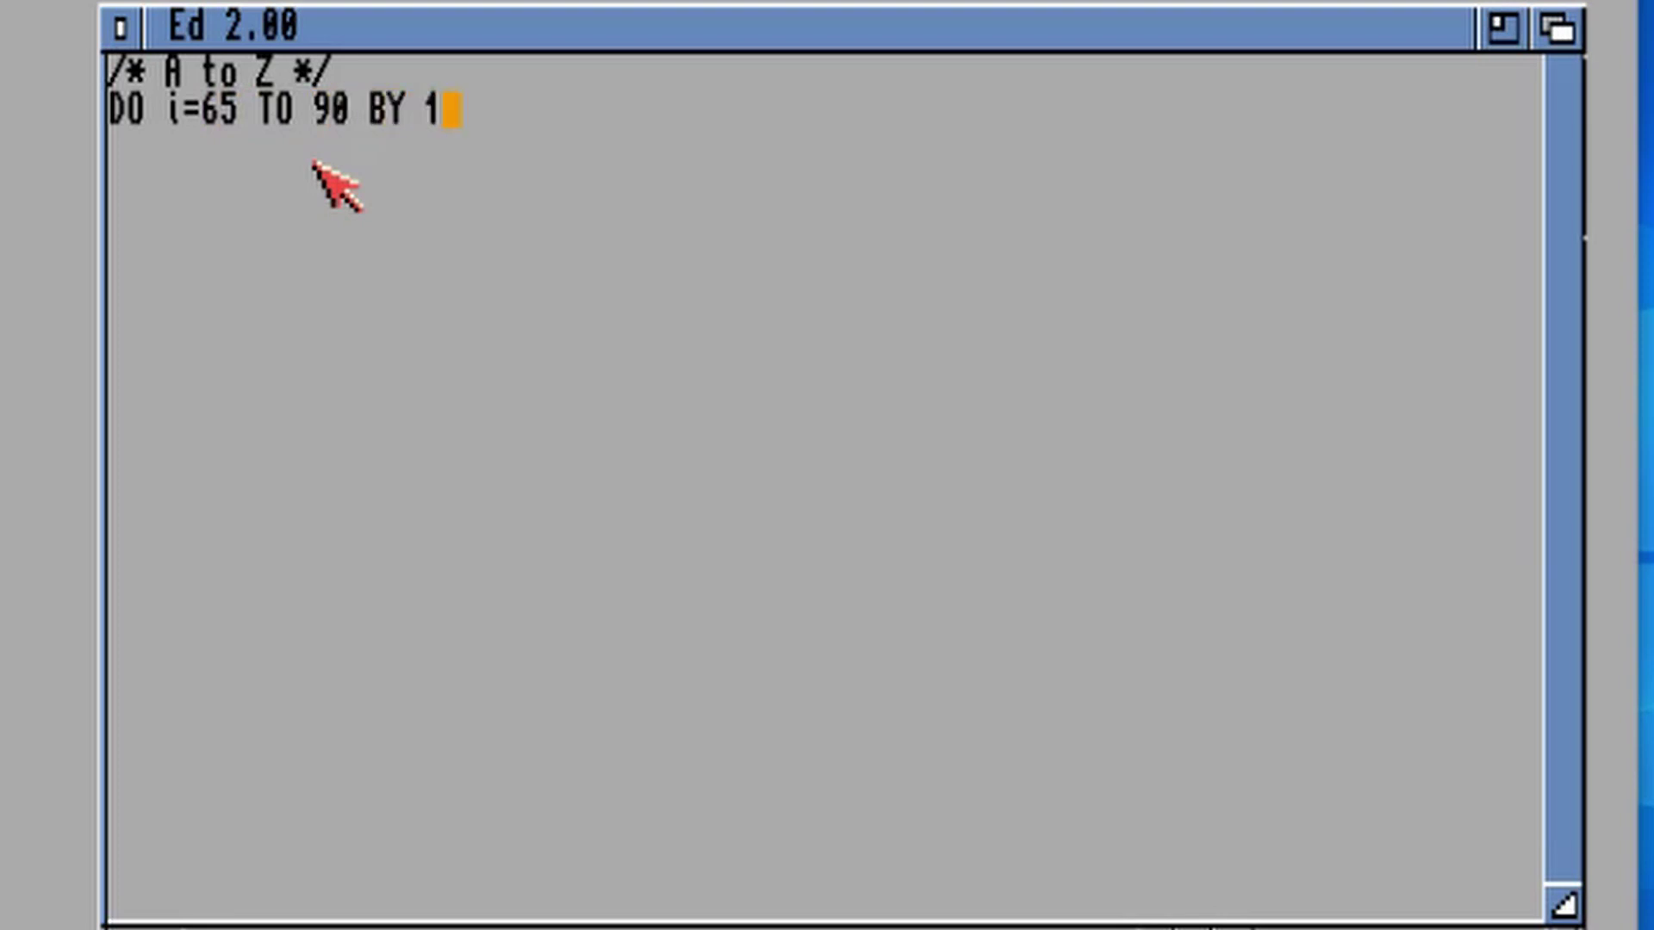
{"action": "key", "text": "Return"}
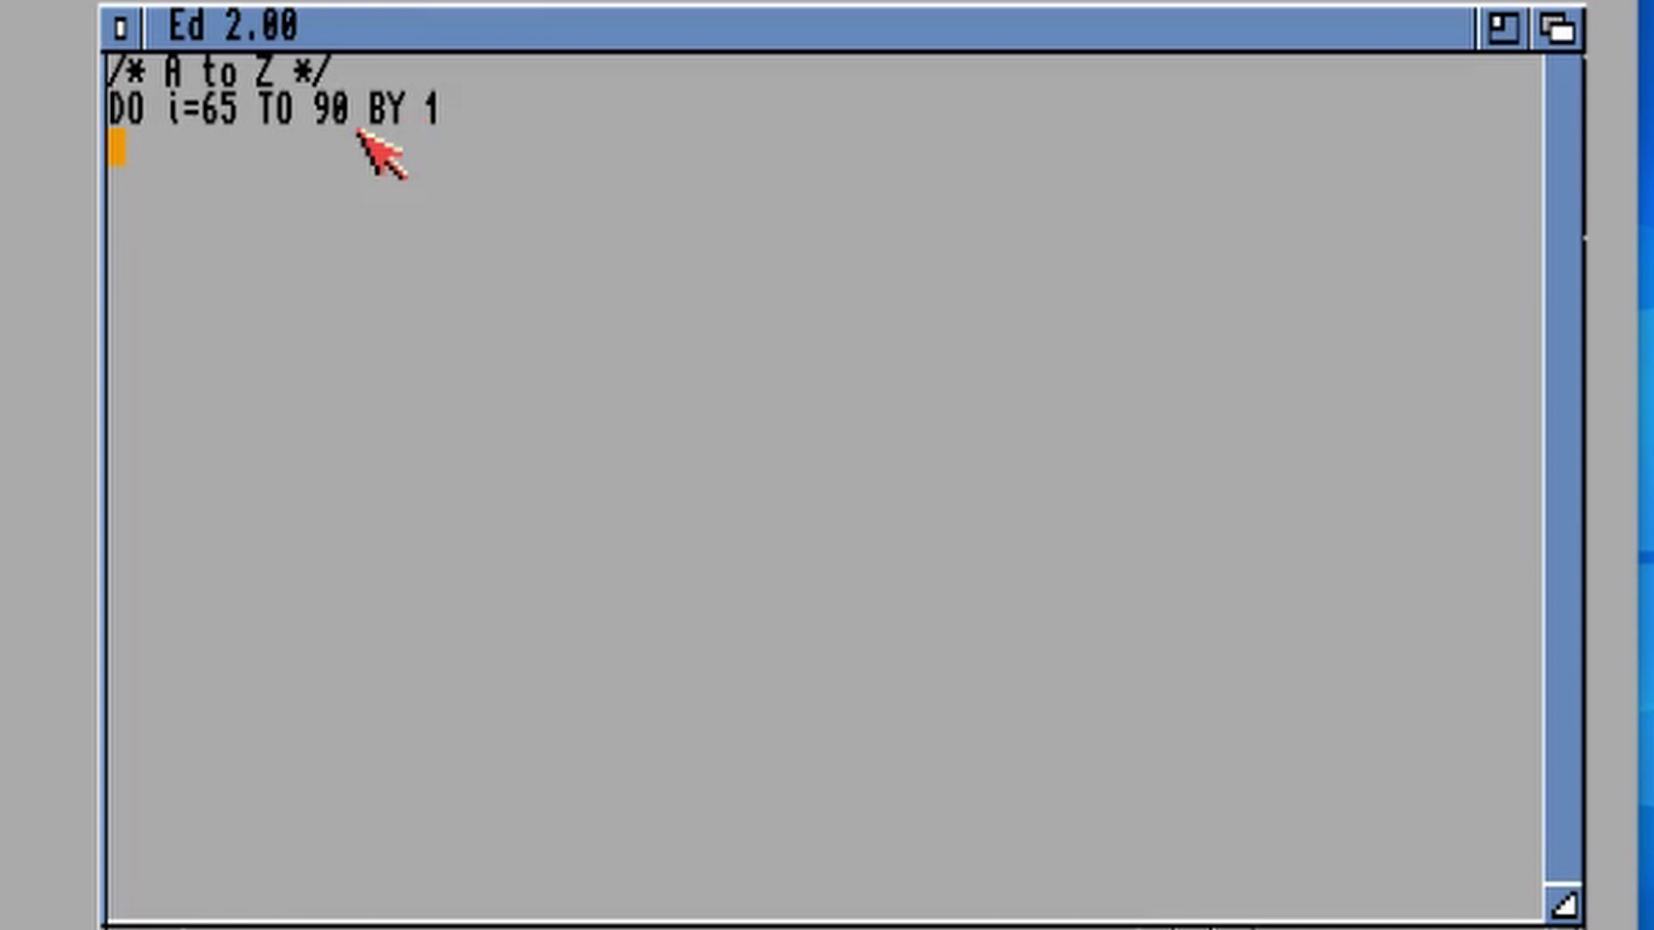
- Add the loop body lines ADDRESS COMMAND and MAKEDIR D2C(i), and close the loop with END
{"action": "type", "text": "ADD"}
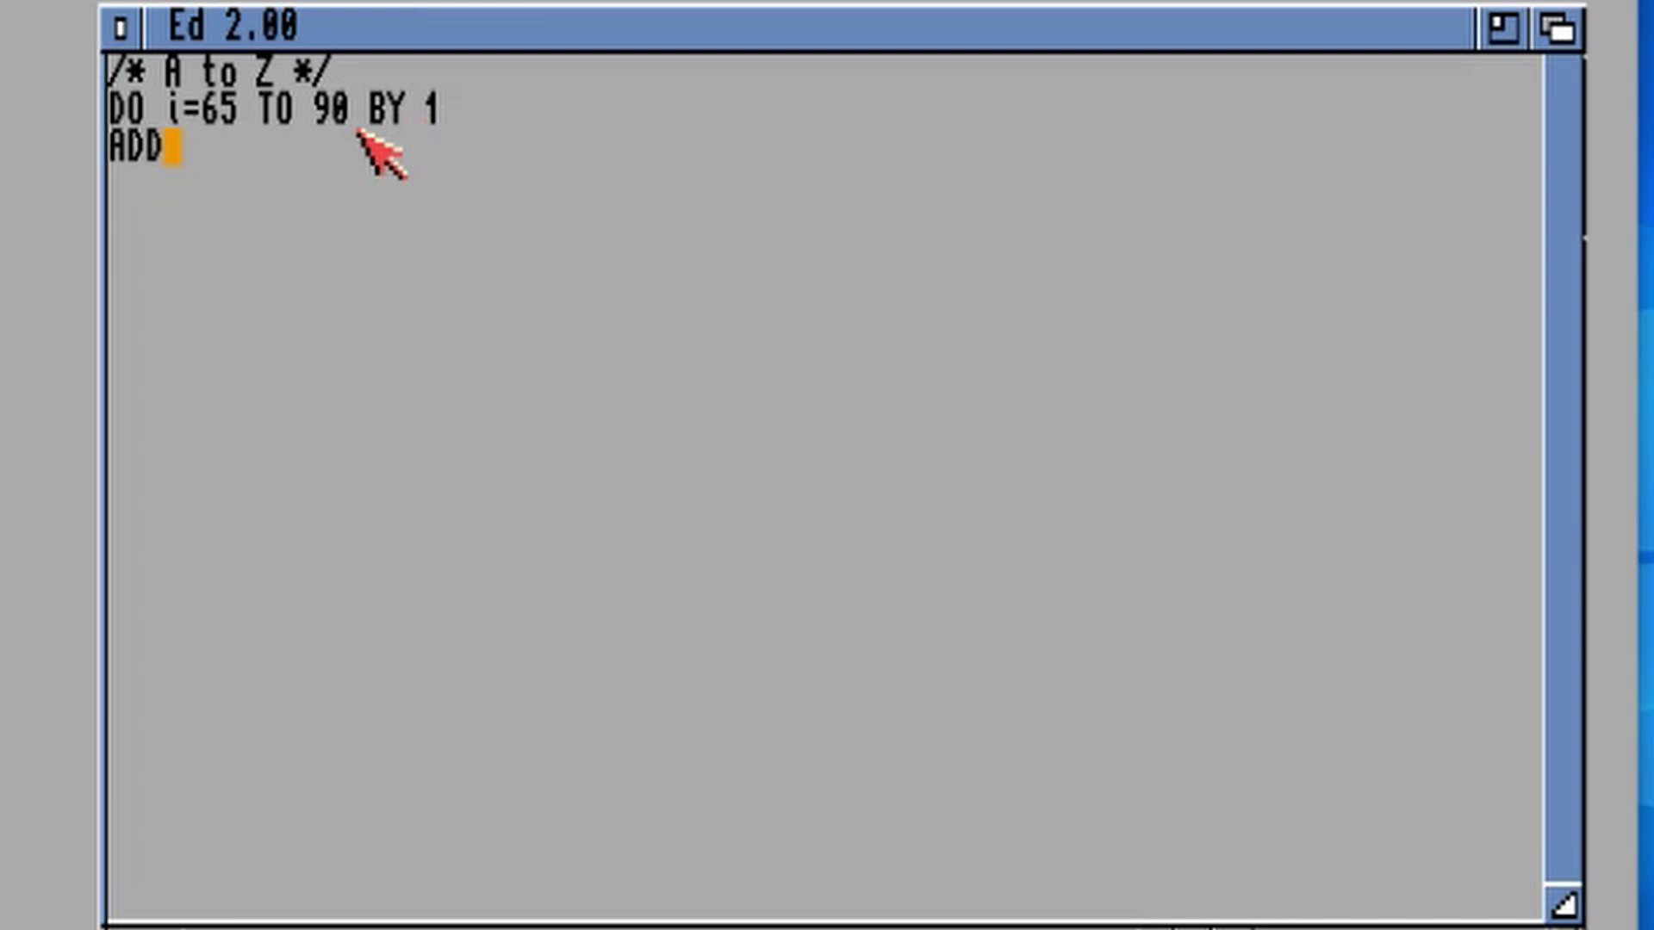
{"action": "type", "text": "RESS CO"}
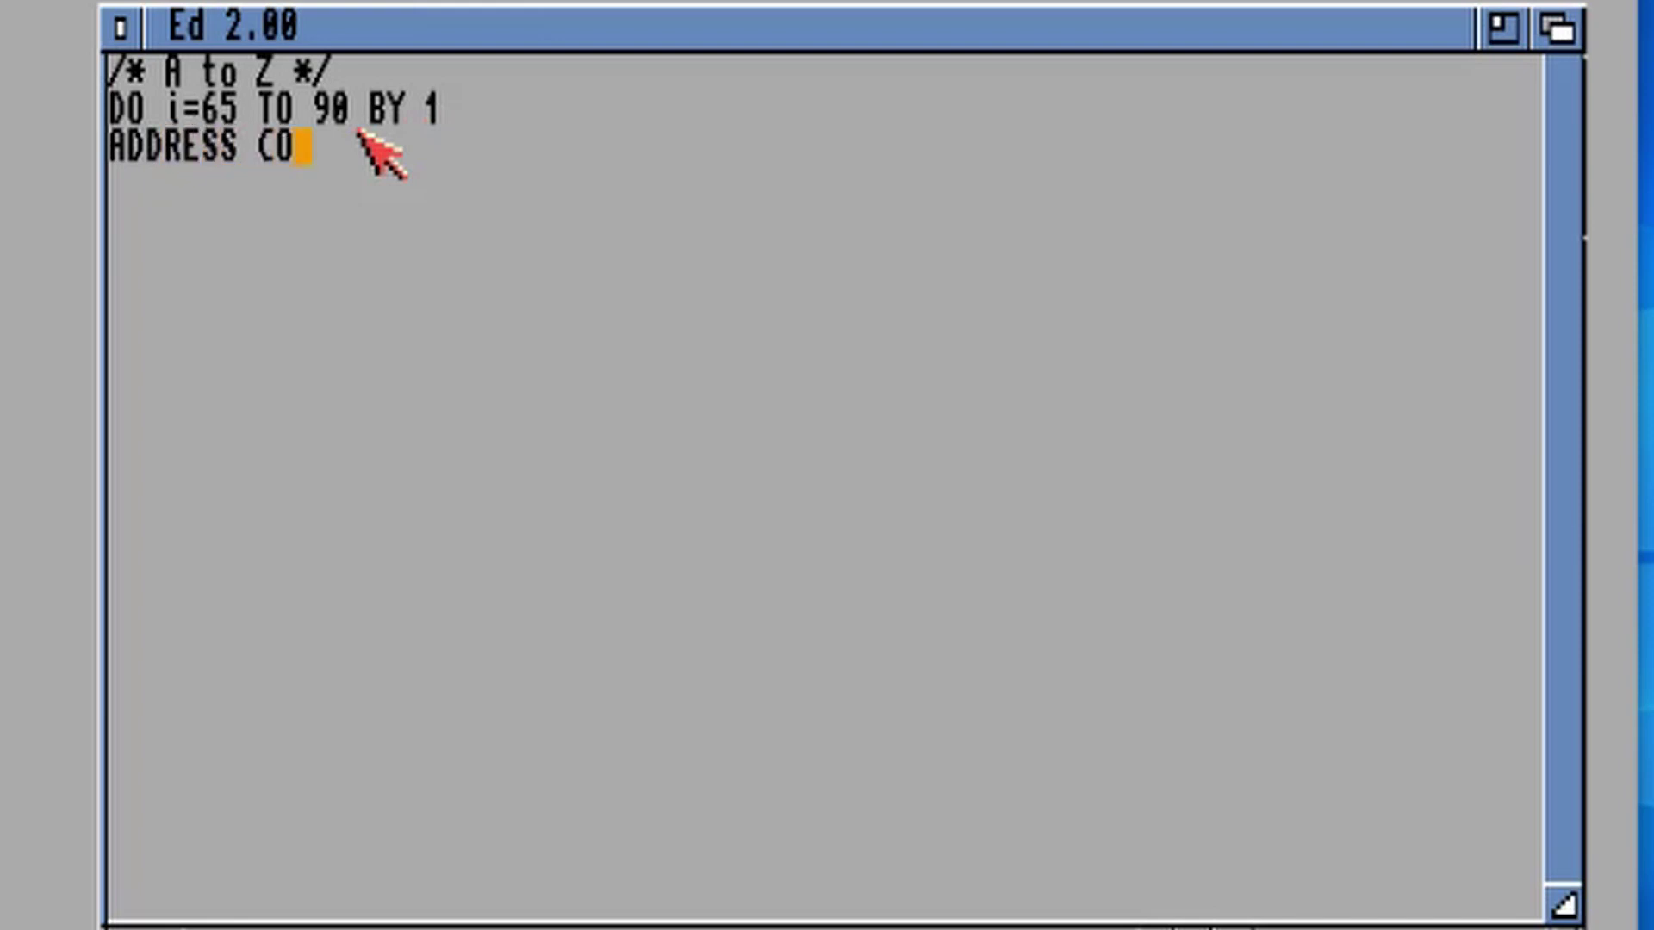
{"action": "type", "text": "MMAND "}
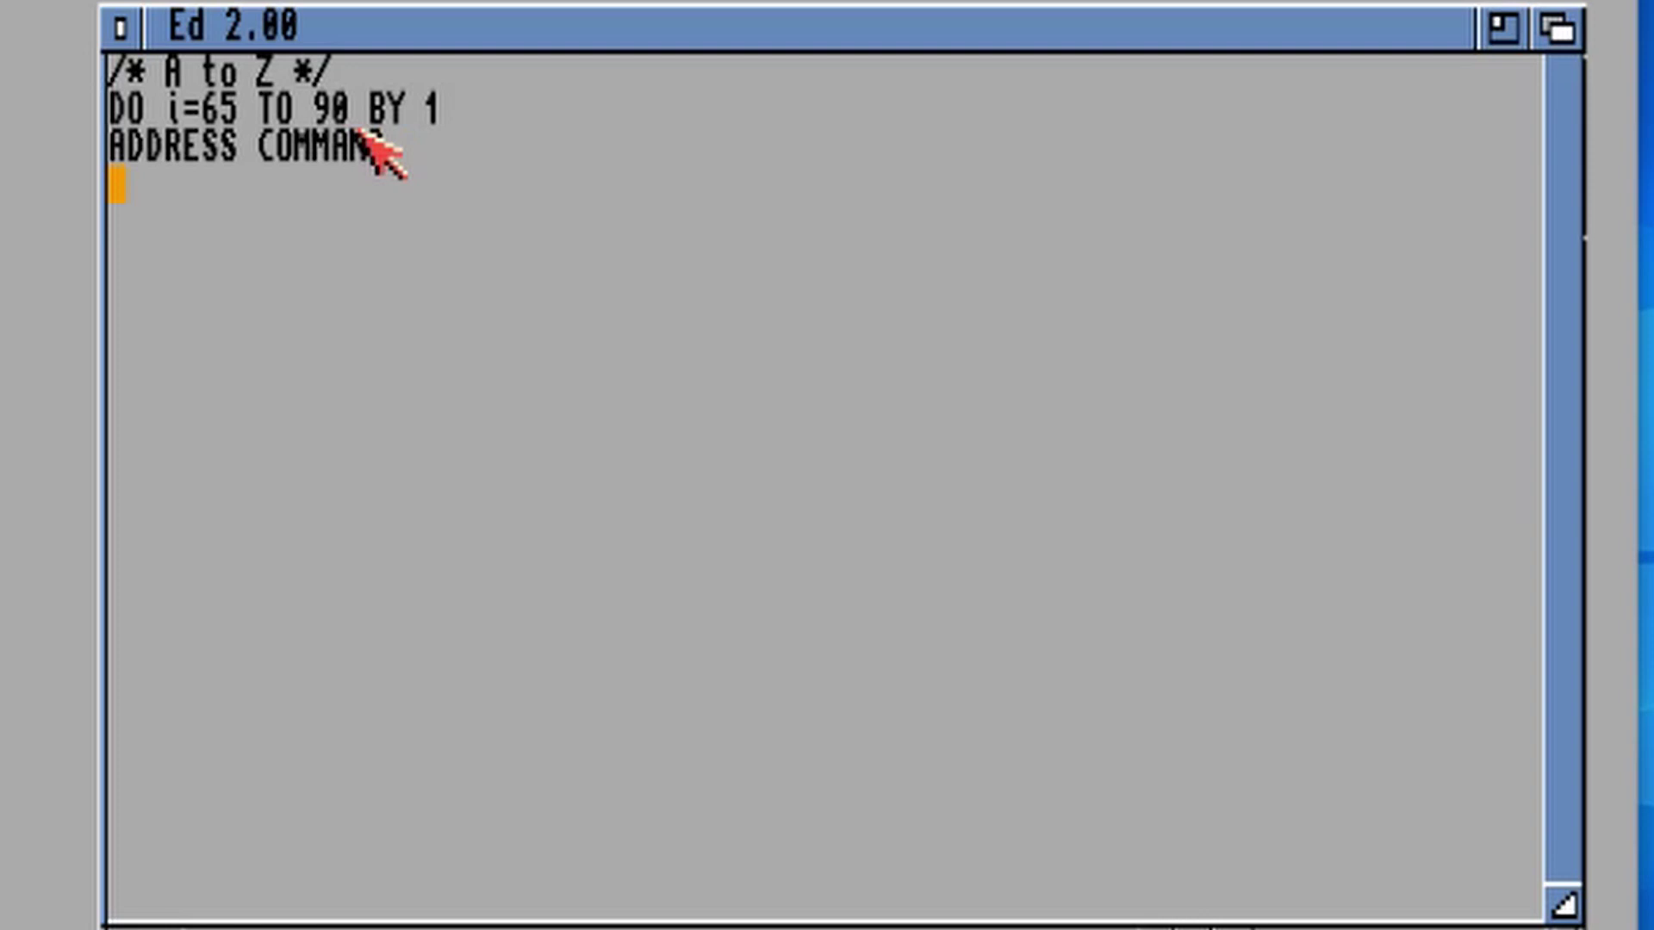
{"action": "type", "text": "MAKEDIR"}
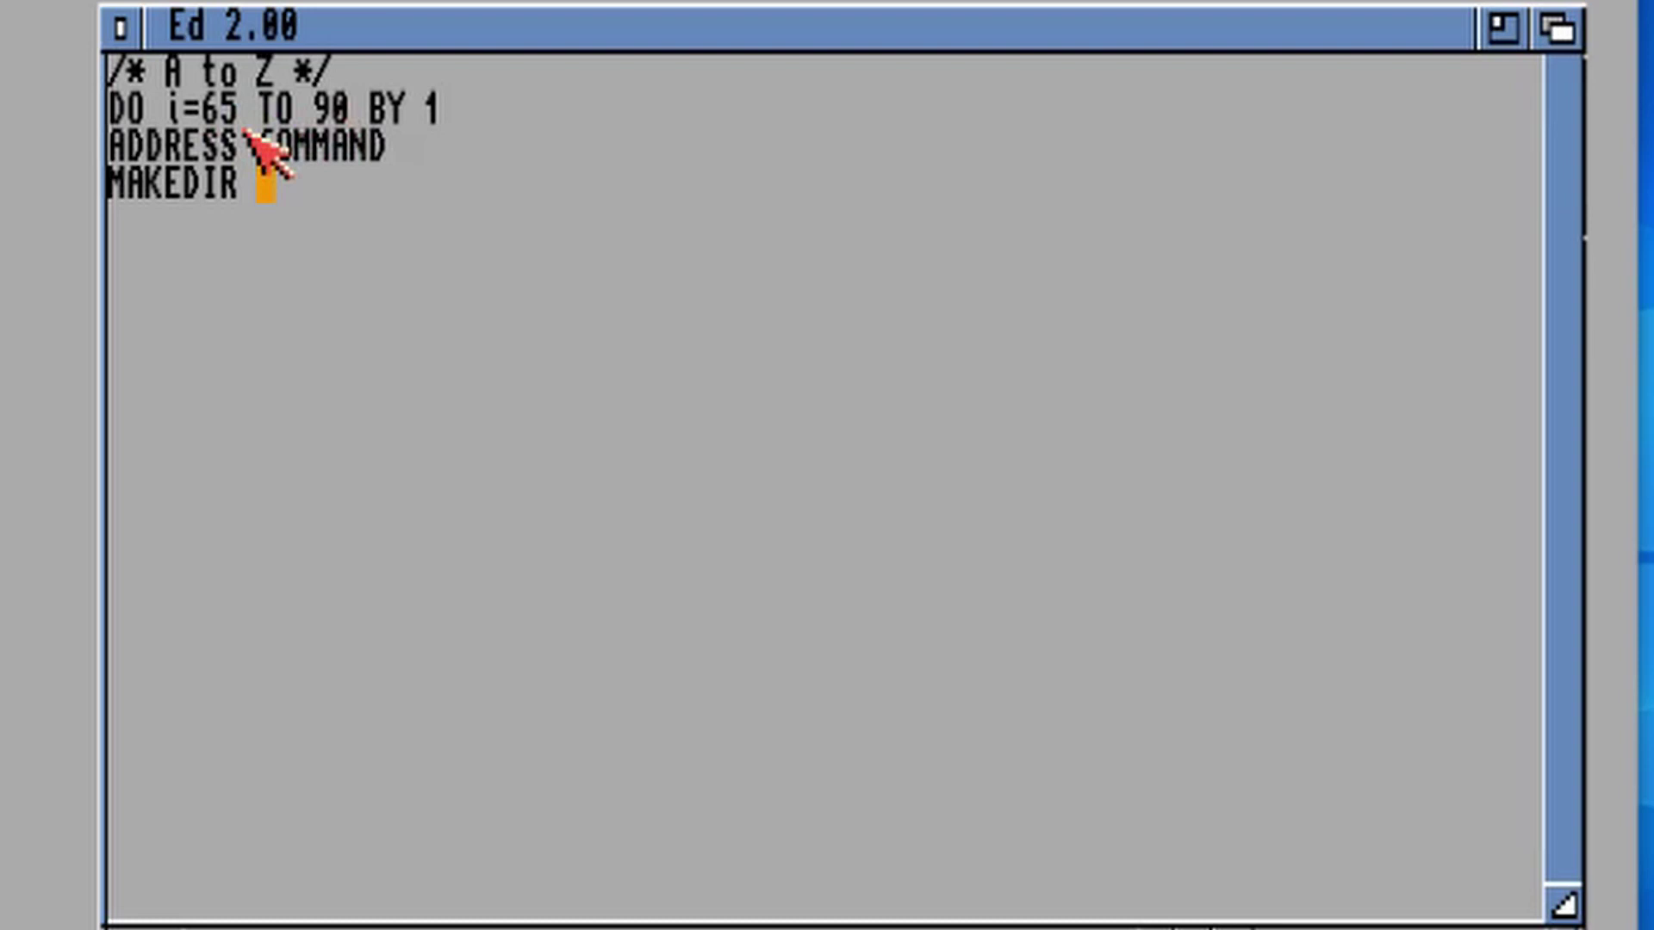
{"action": "type", "text": "D2C"}
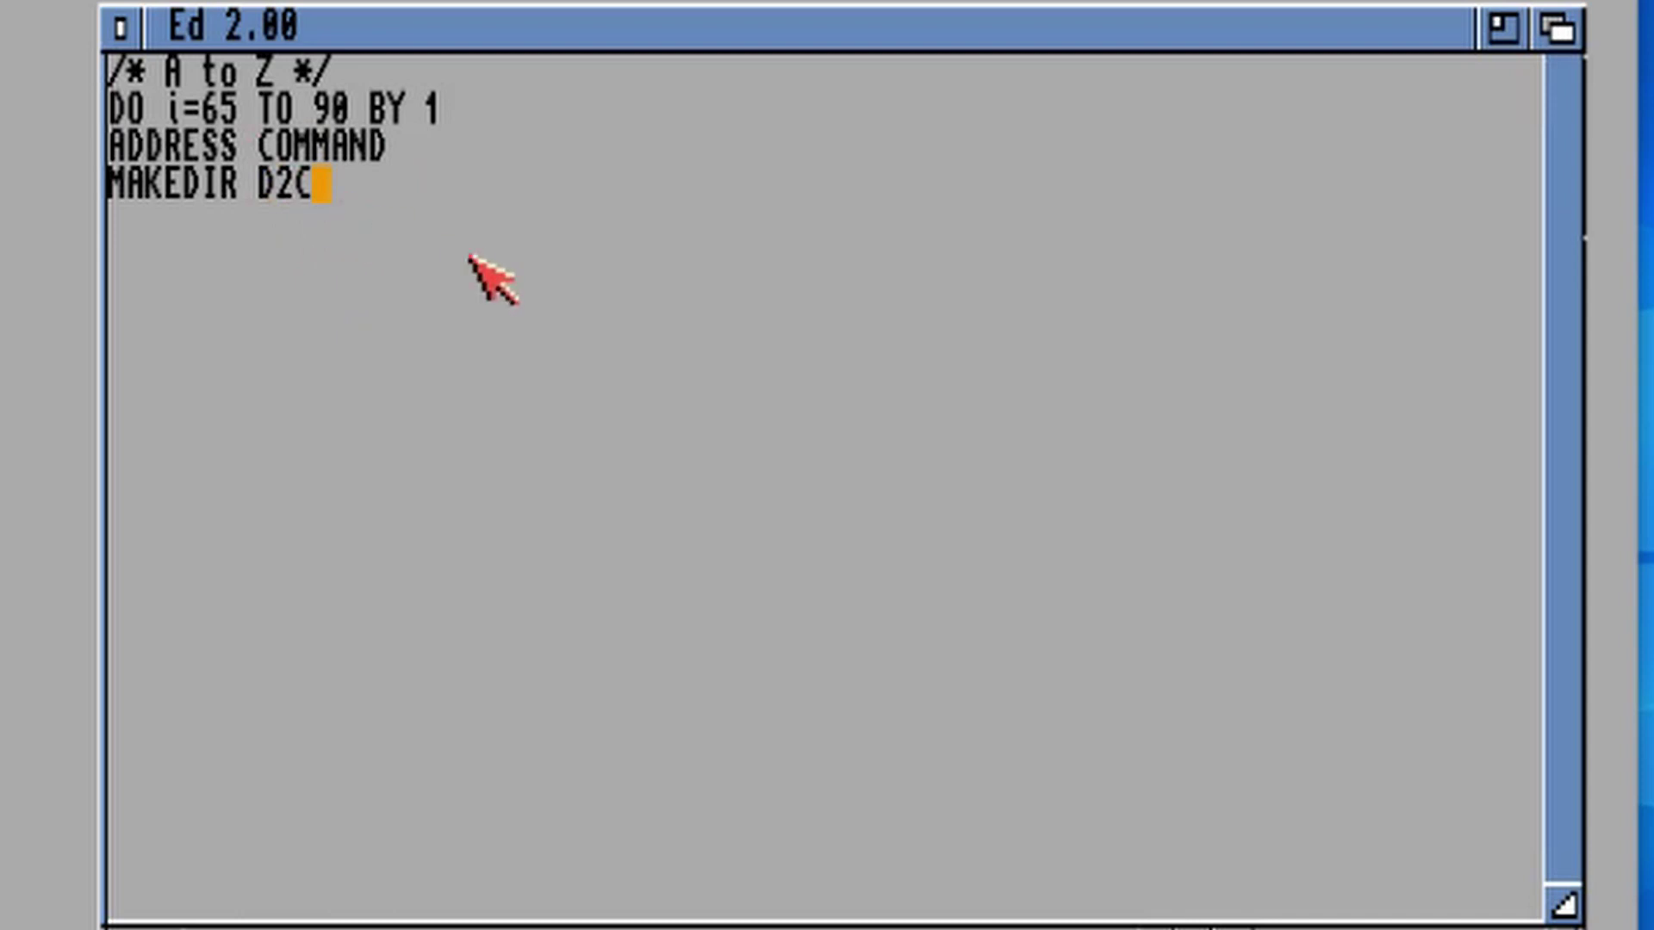
{"action": "type", "text": "(i)"}
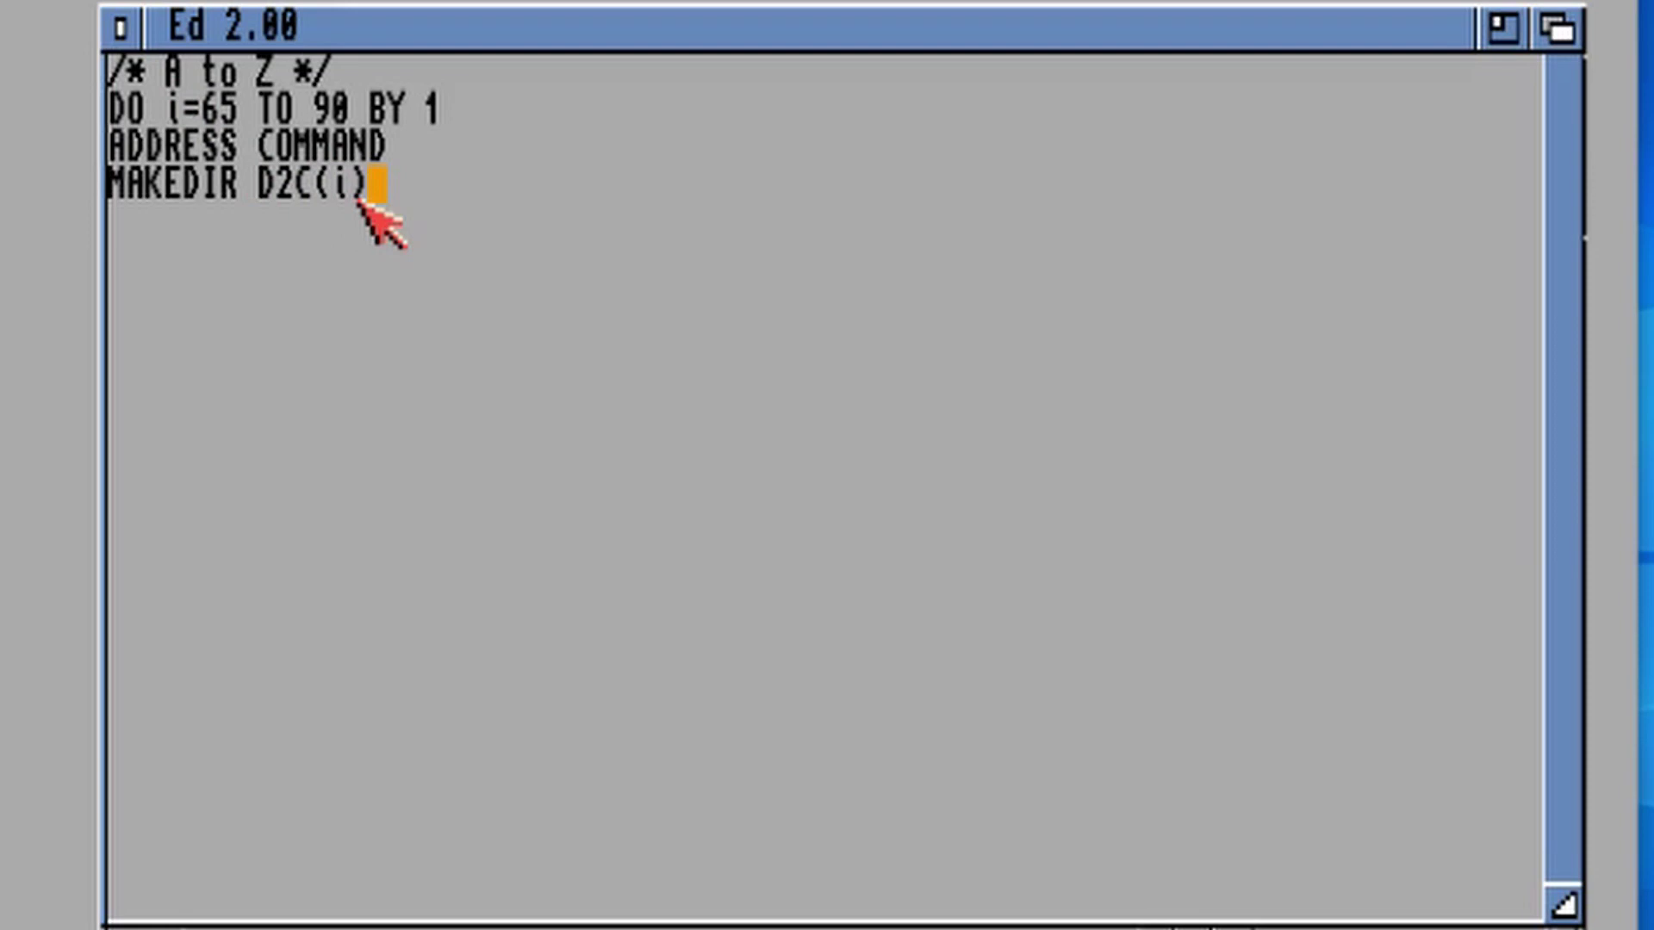
{"action": "key", "text": "Return"}
{"action": "type", "text": "END"}
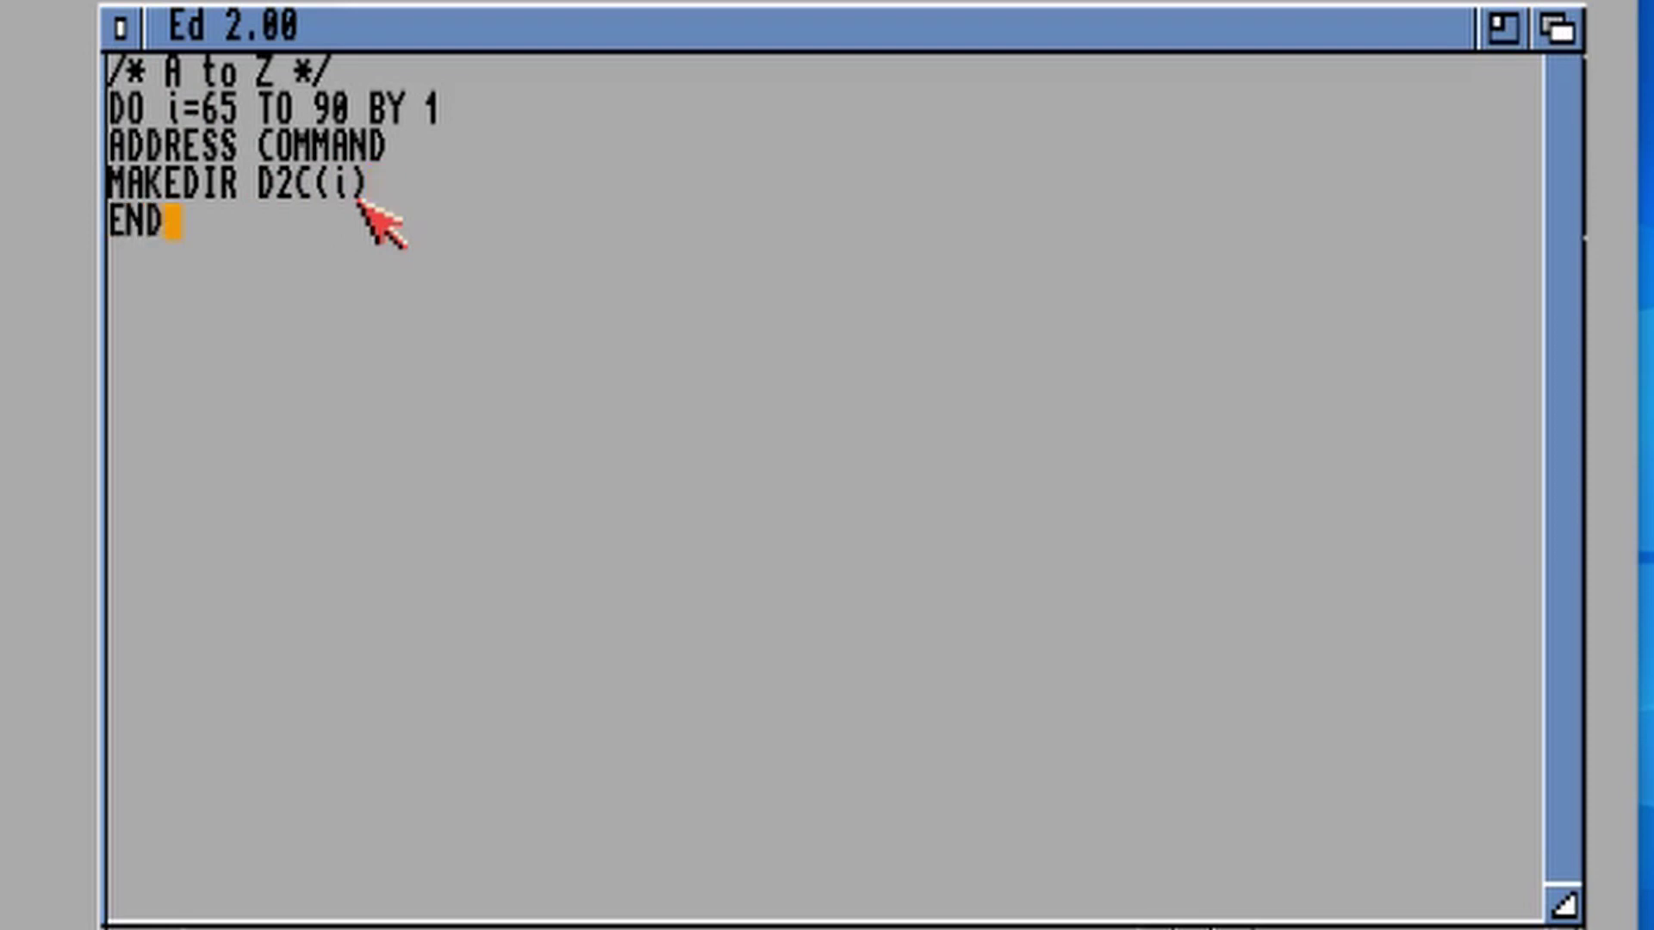
- Save script.rexx and close the ed editor
{"action": "right_click", "coordinate": [125, 25]}
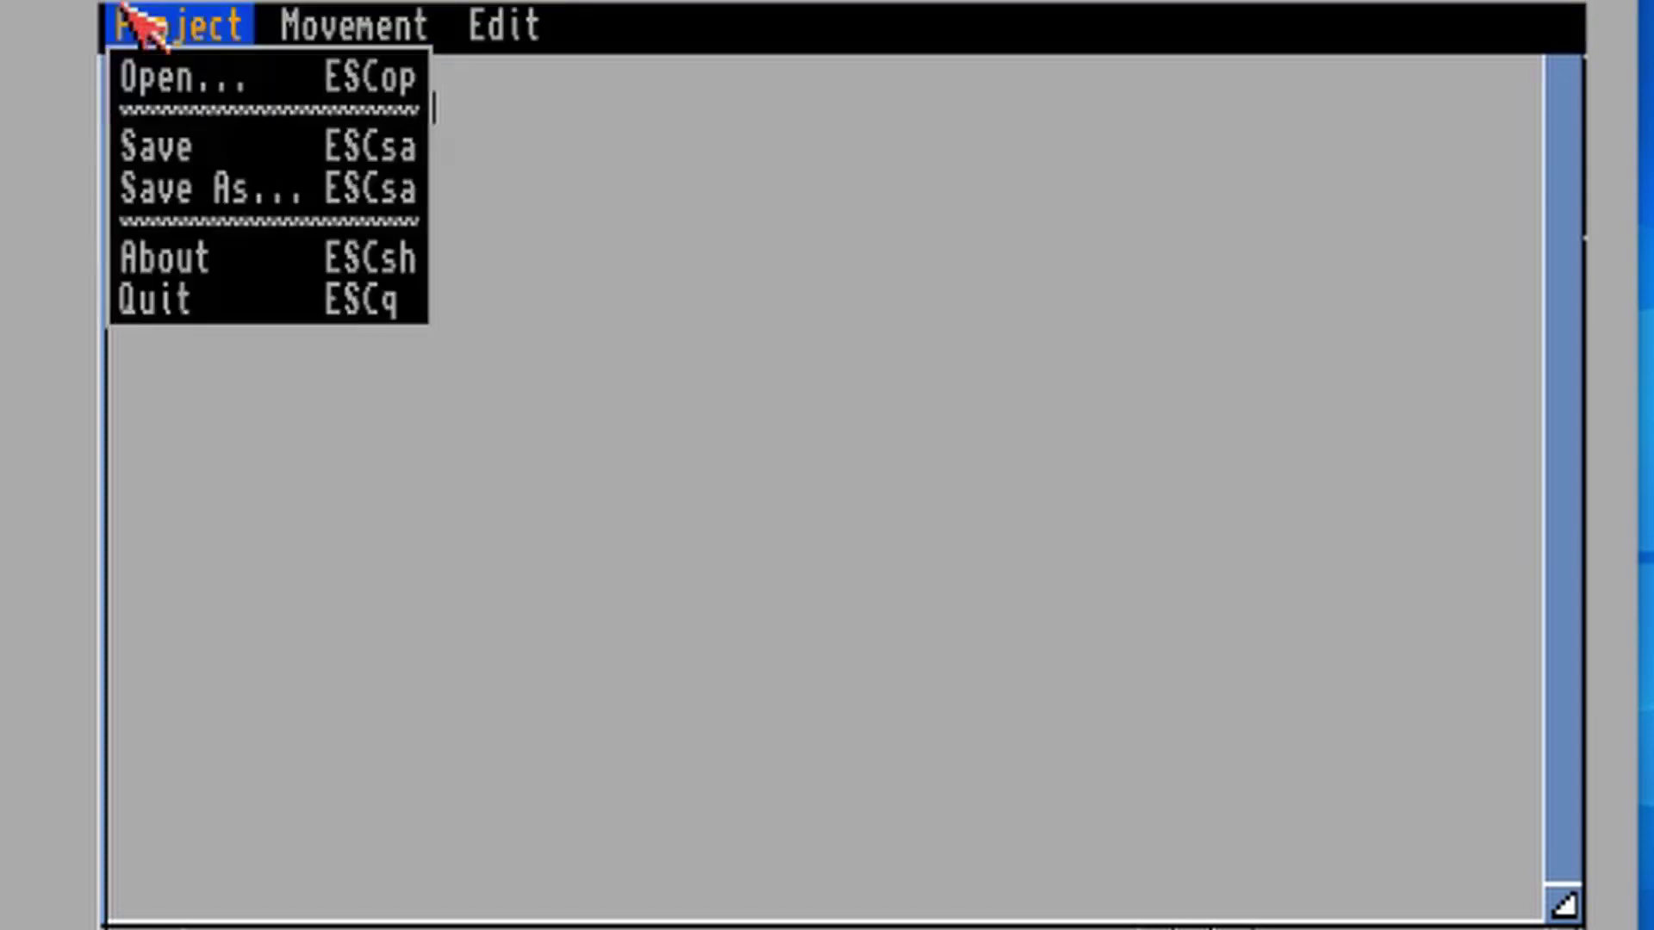
{"action": "left_click", "coordinate": [215, 151]}
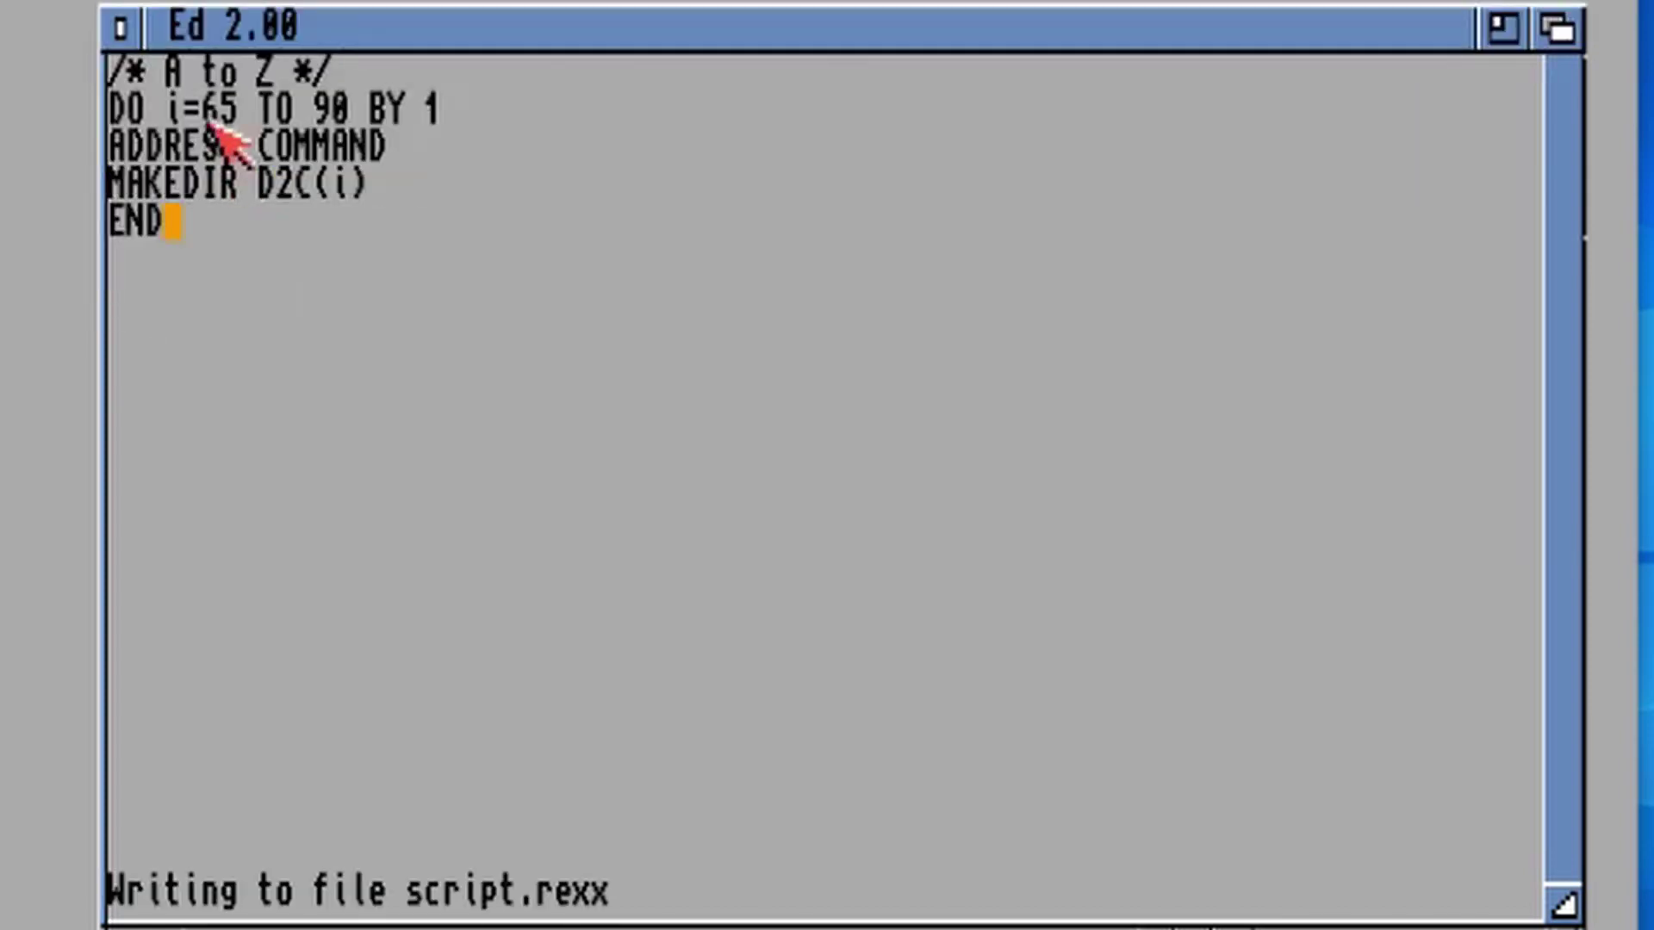
{"action": "left_click", "coordinate": [122, 29]}
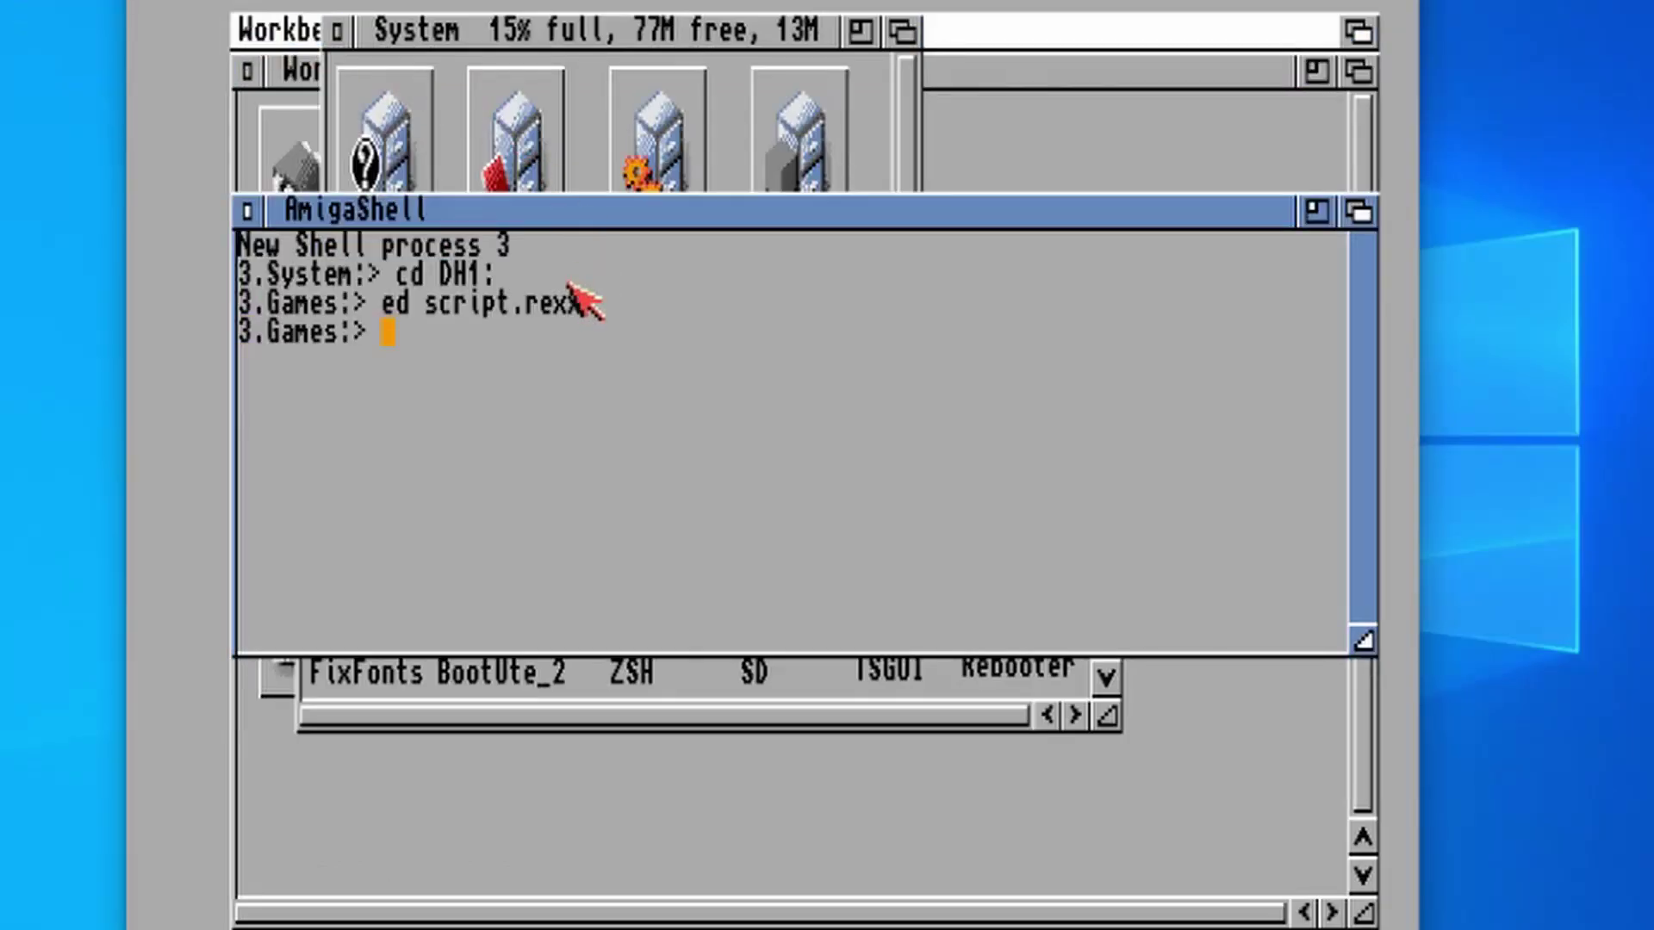
- Run script.rexx with the rx command, list the Games directory with dir, and enlarge the Shell window to show the listing
{"action": "type", "text": "rx script.rexx"}
{"action": "key", "text": "Return"}
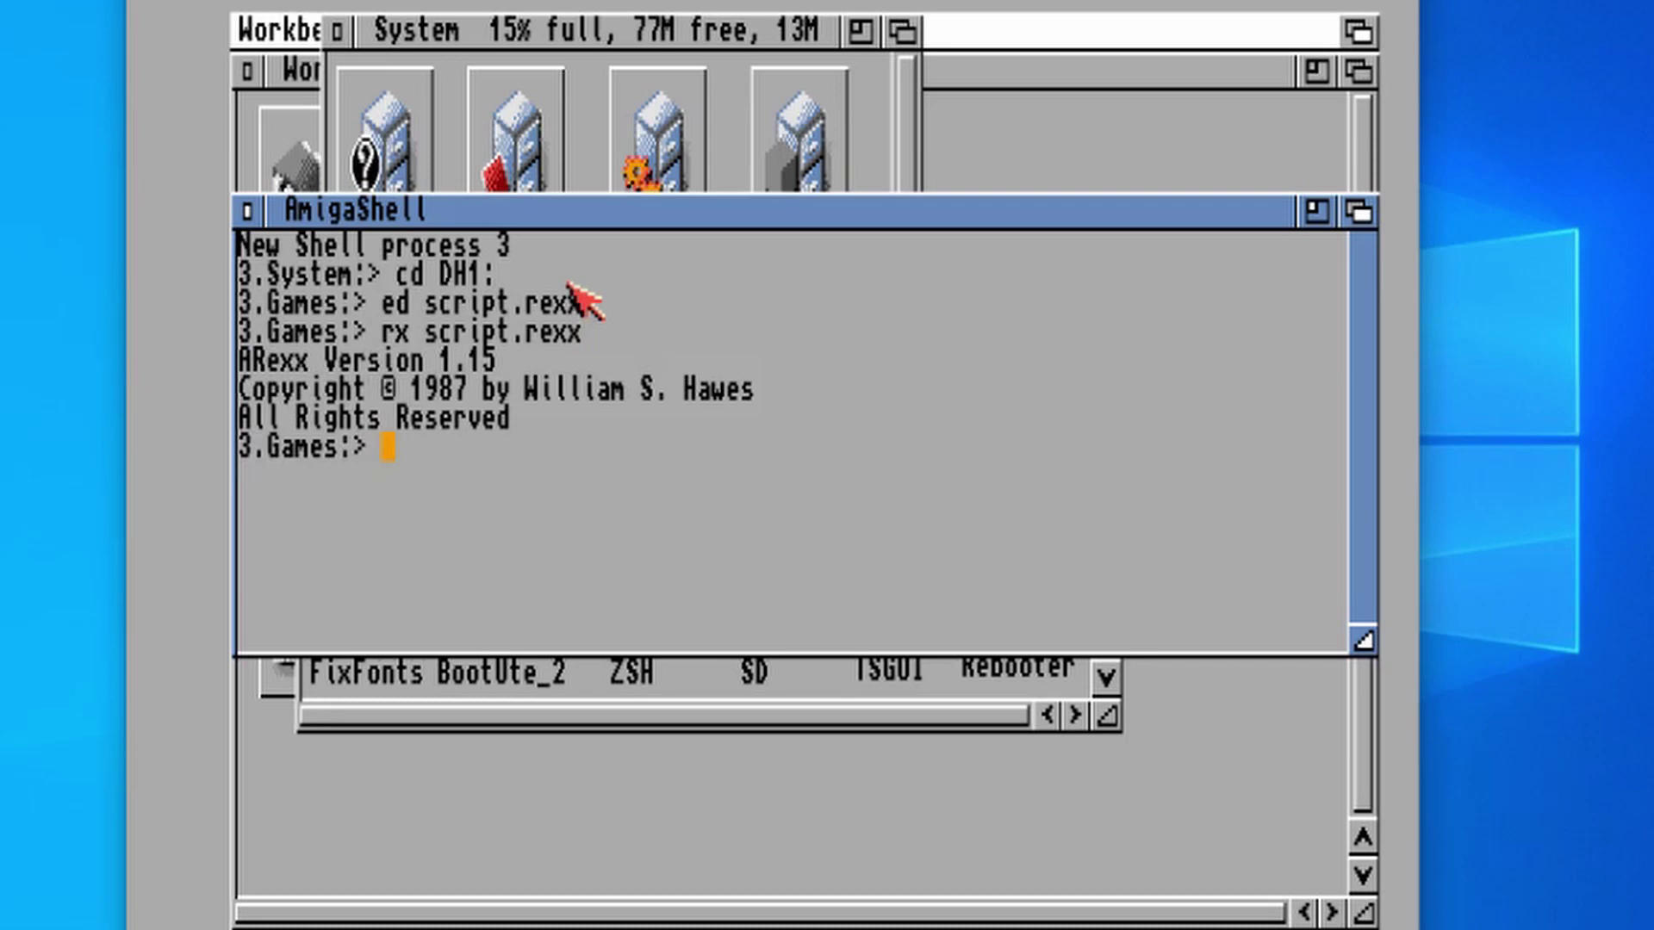
{"action": "type", "text": "dir"}
{"action": "key", "text": "Return"}
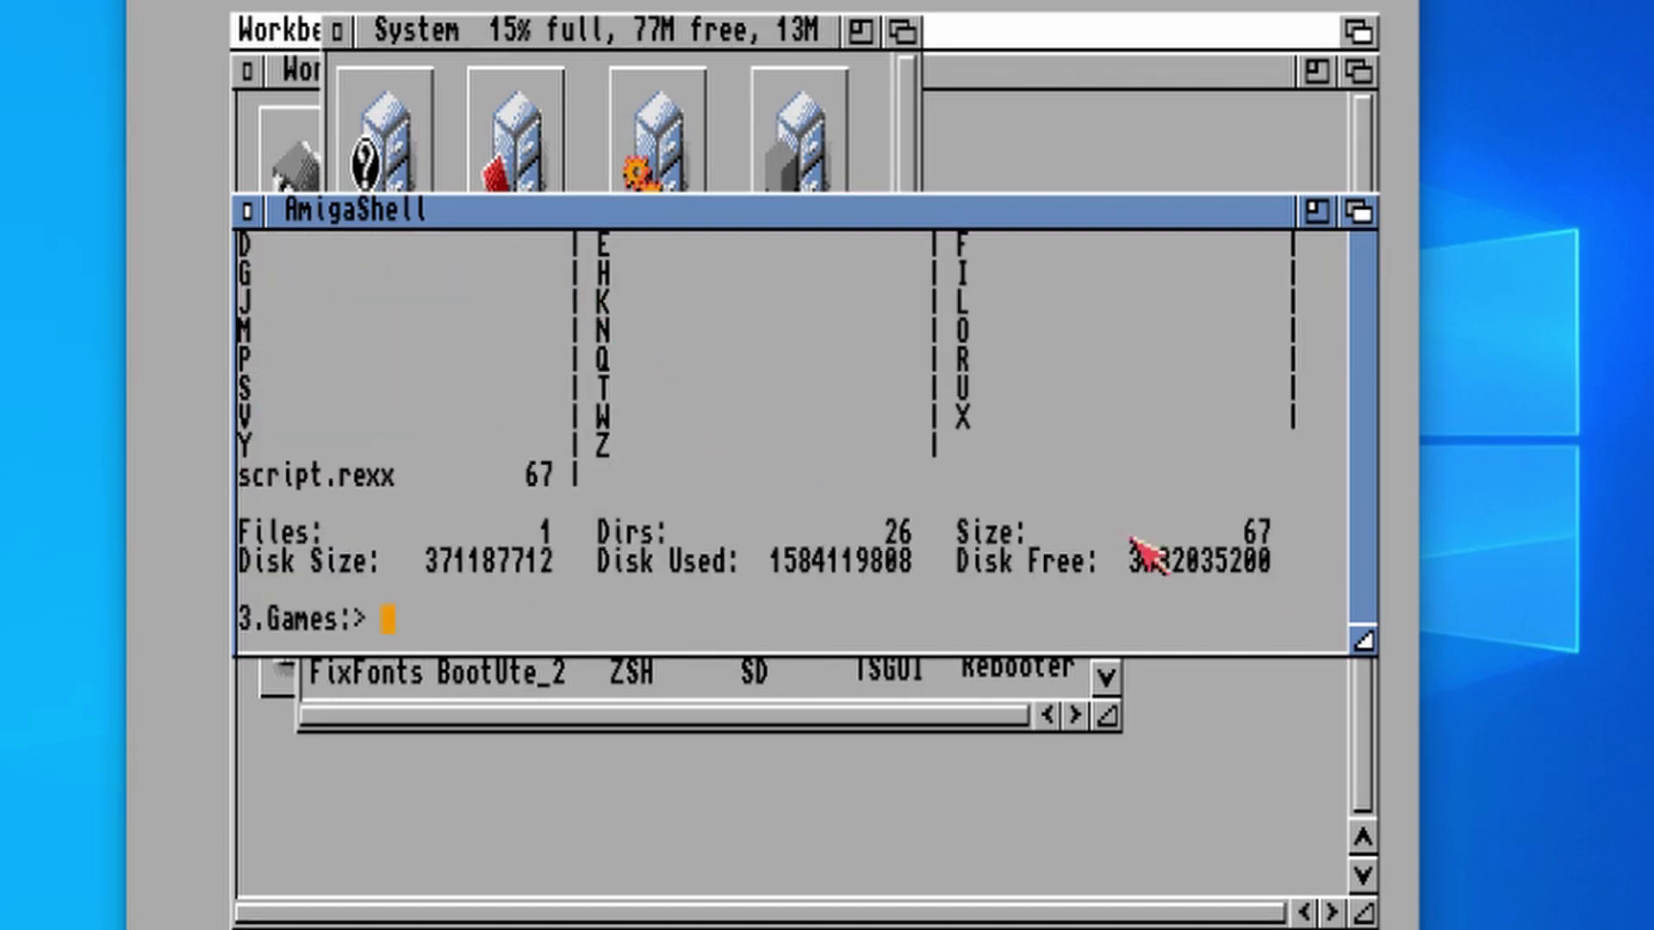
{"action": "left_click_drag", "start_coordinate": [1363, 640], "coordinate": [1353, 751]}
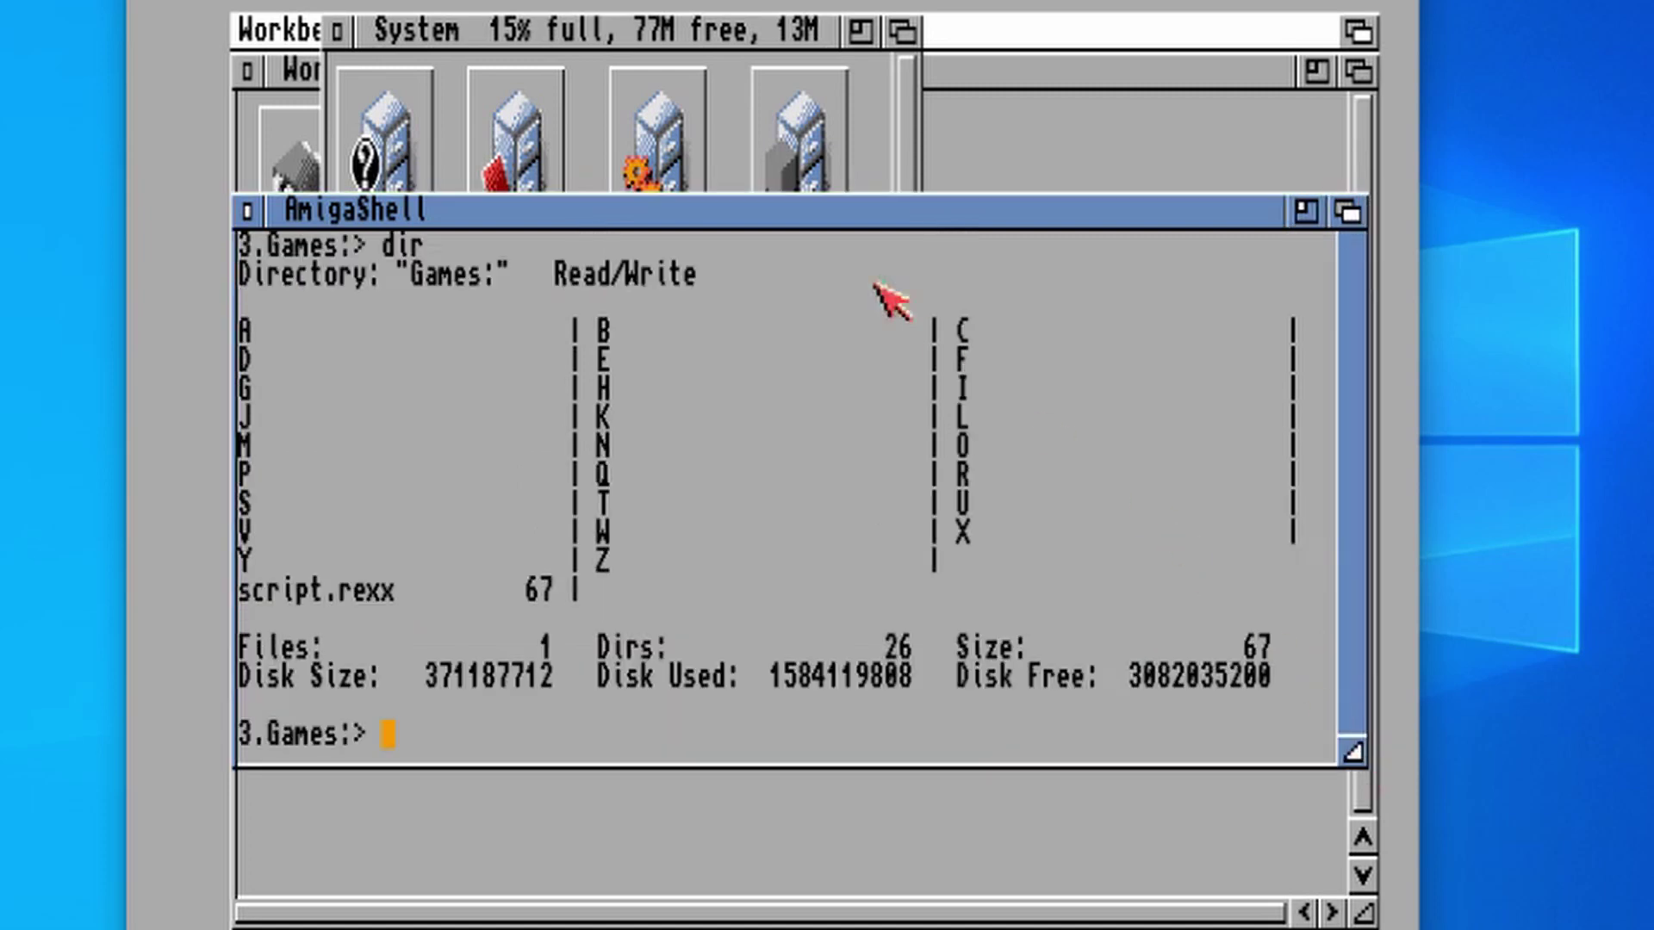
{"action": "left_click_drag", "start_coordinate": [391, 31], "coordinate": [474, 84]}
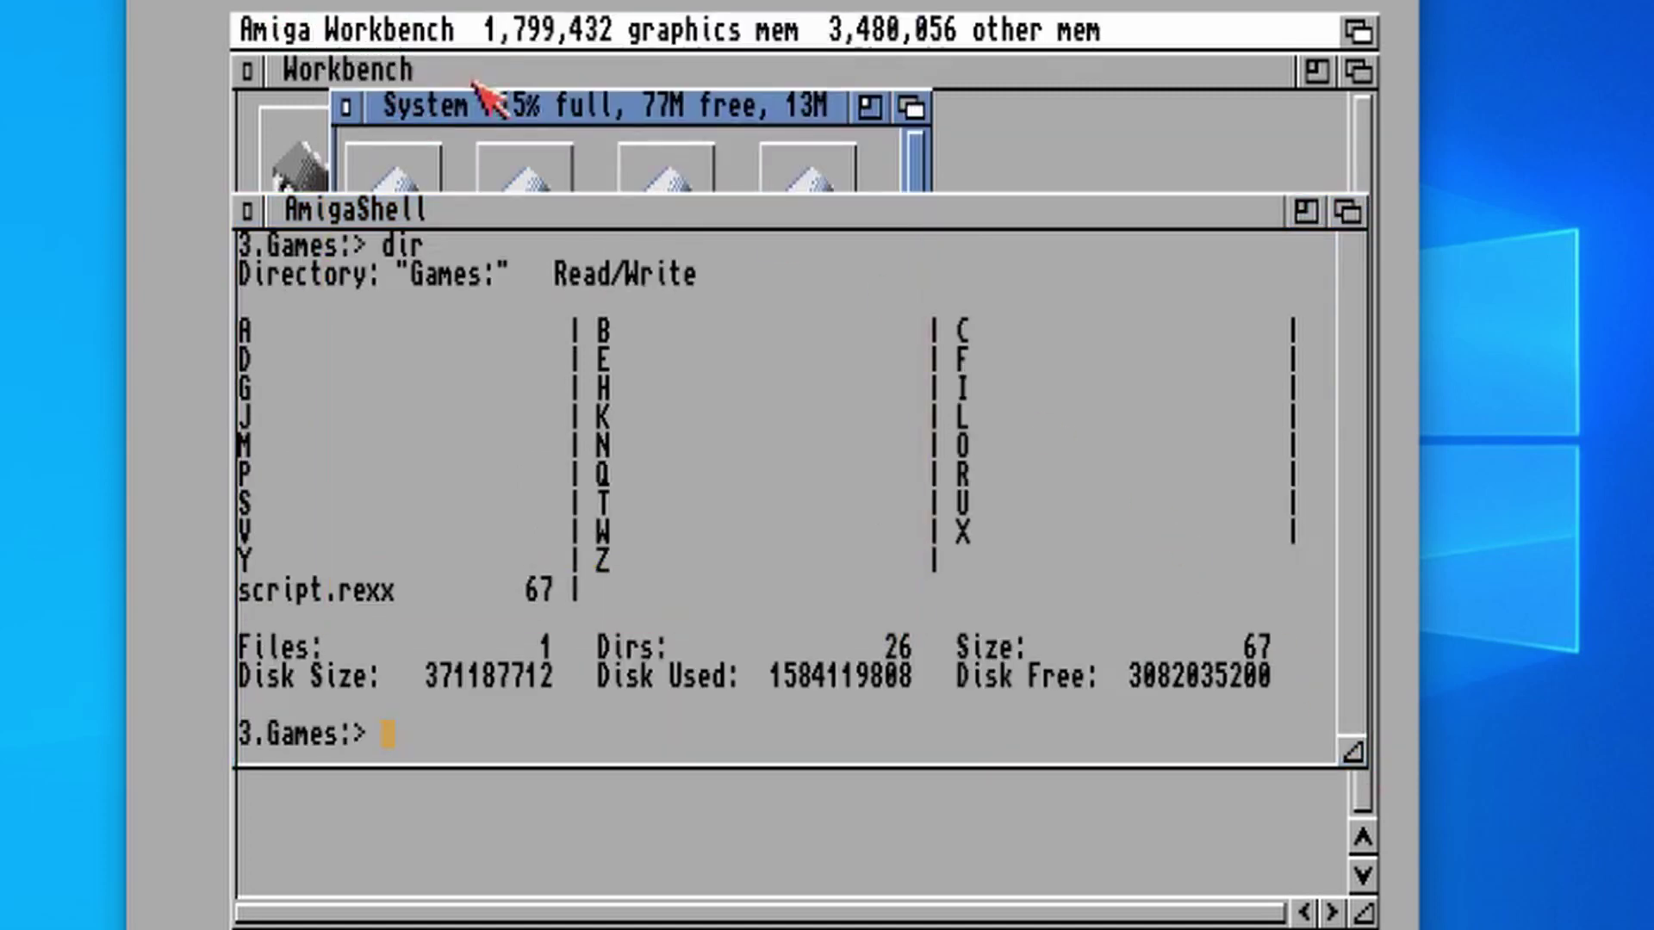
{"action": "right_click", "coordinate": [462, 28]}
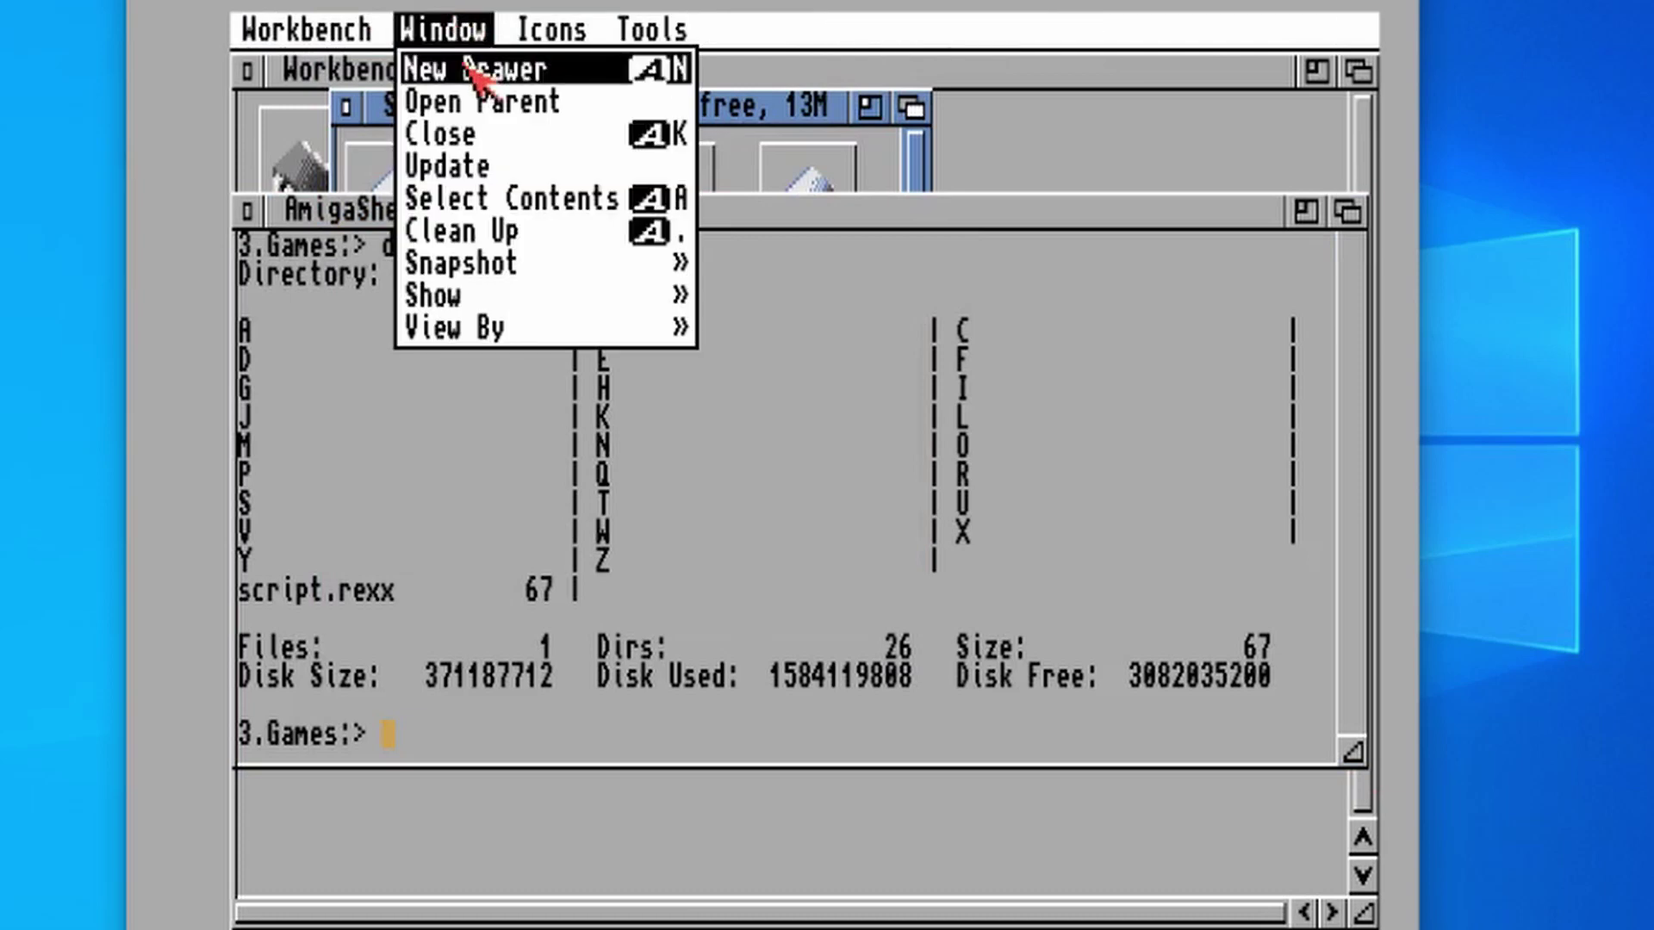
{"action": "right_click", "coordinate": [461, 19]}
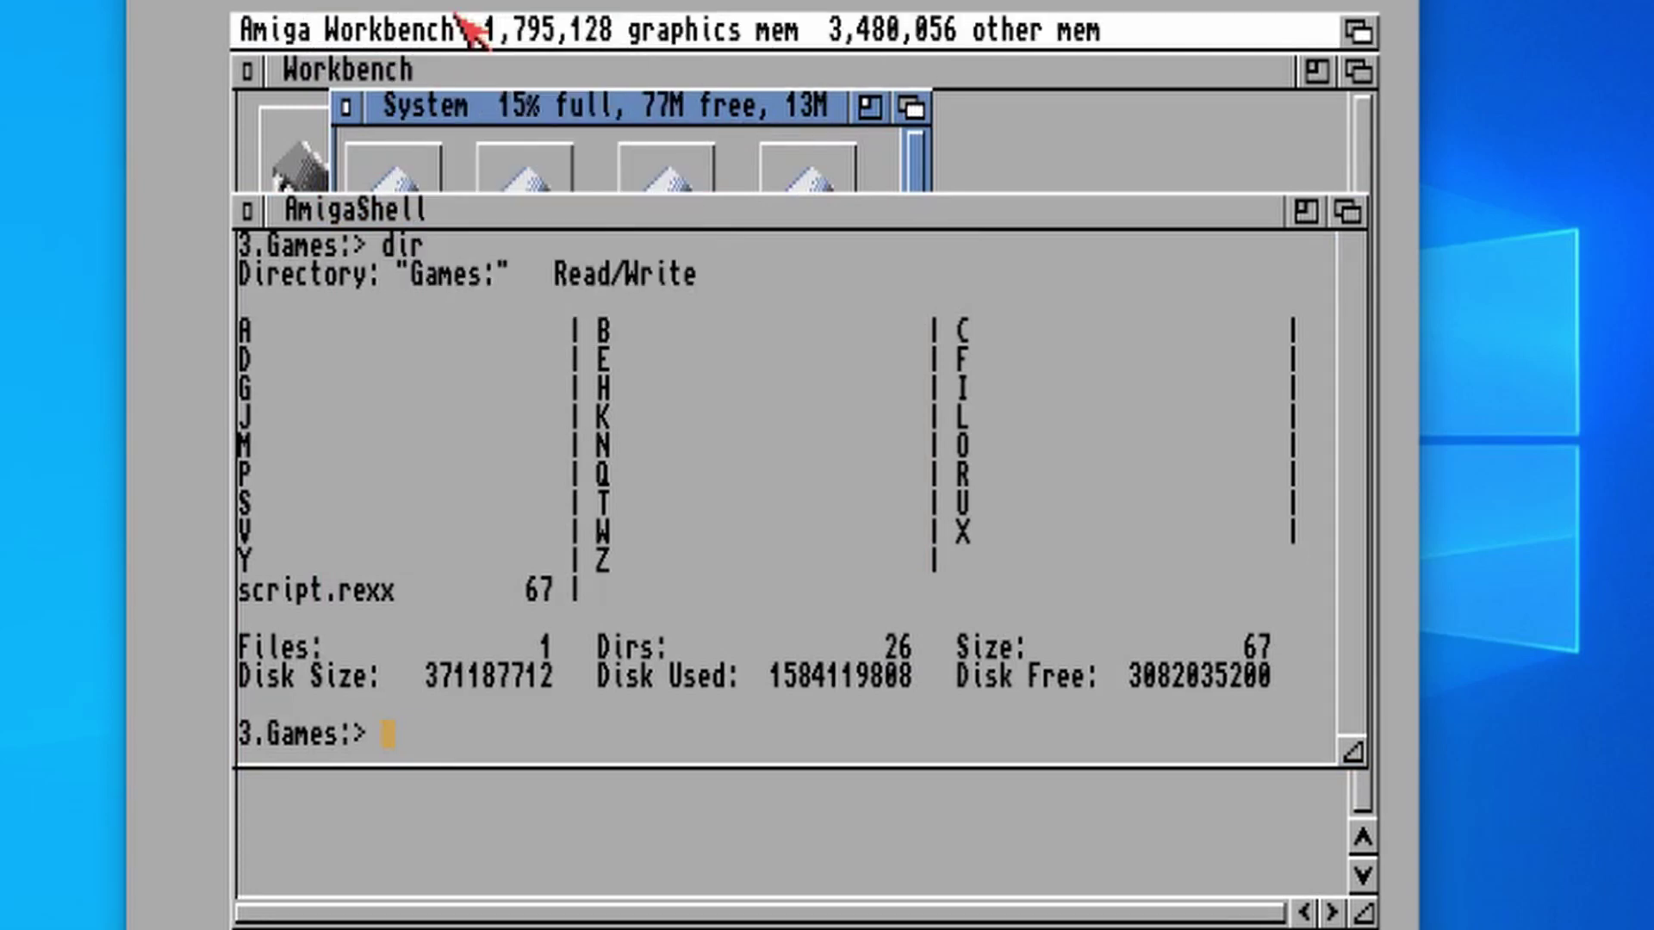
- Close the Shell, System and Games windows on Workbench
{"action": "left_click", "coordinate": [245, 211]}
{"action": "left_click", "coordinate": [320, 217]}
{"action": "left_click", "coordinate": [347, 107]}
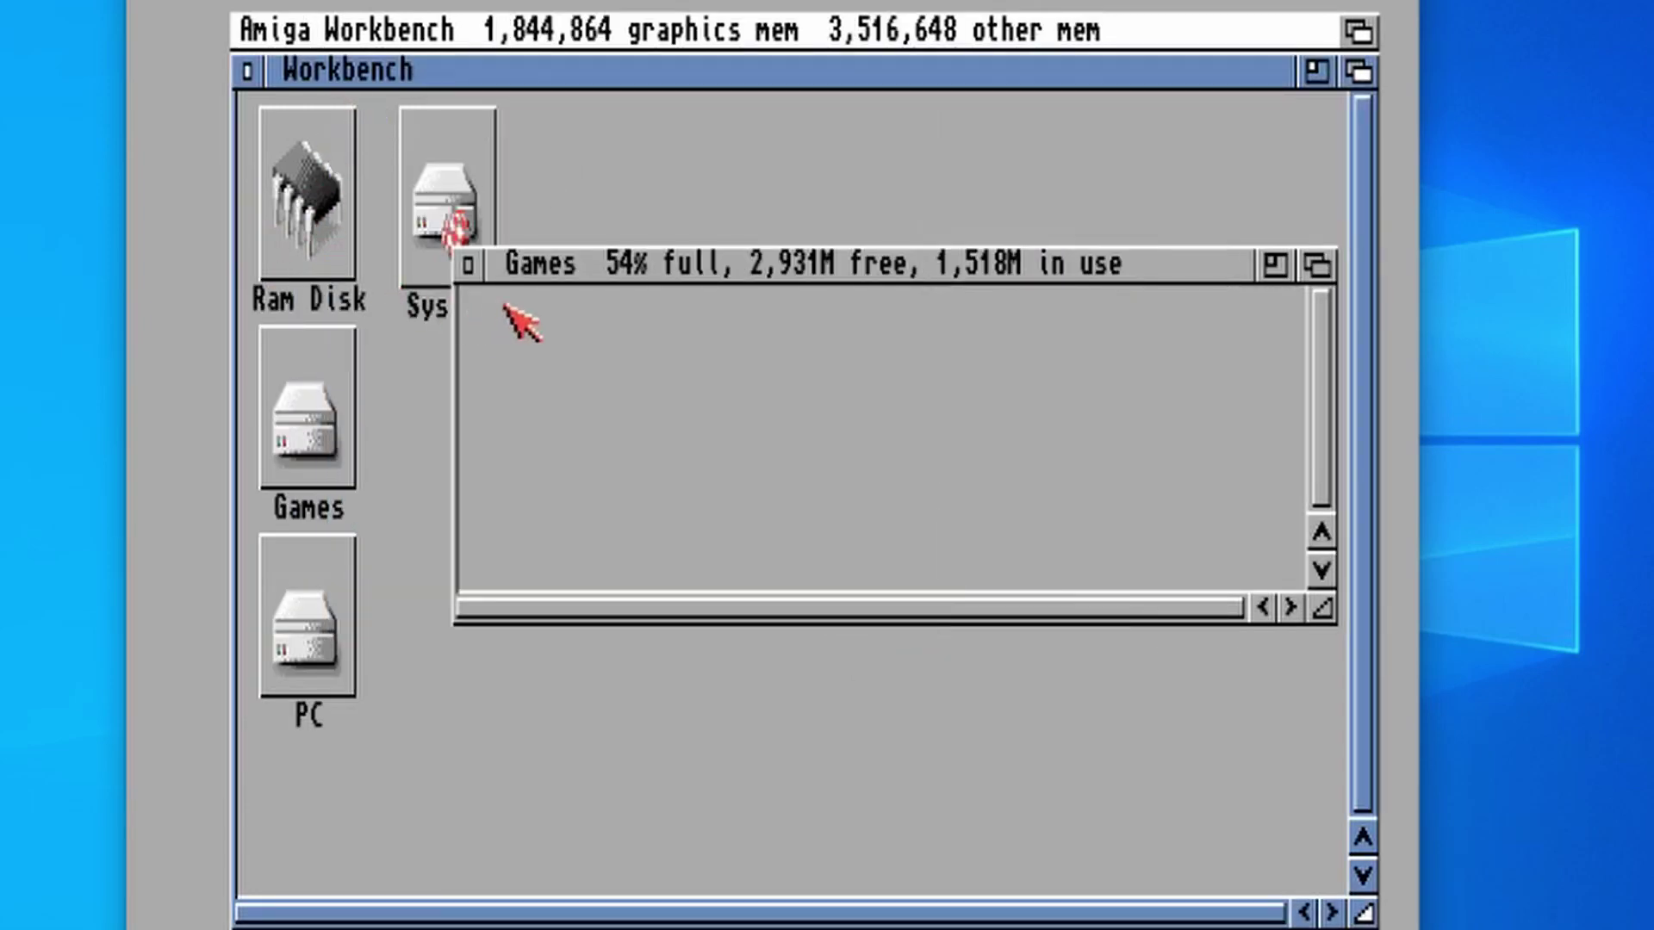
{"action": "left_click", "coordinate": [476, 266]}
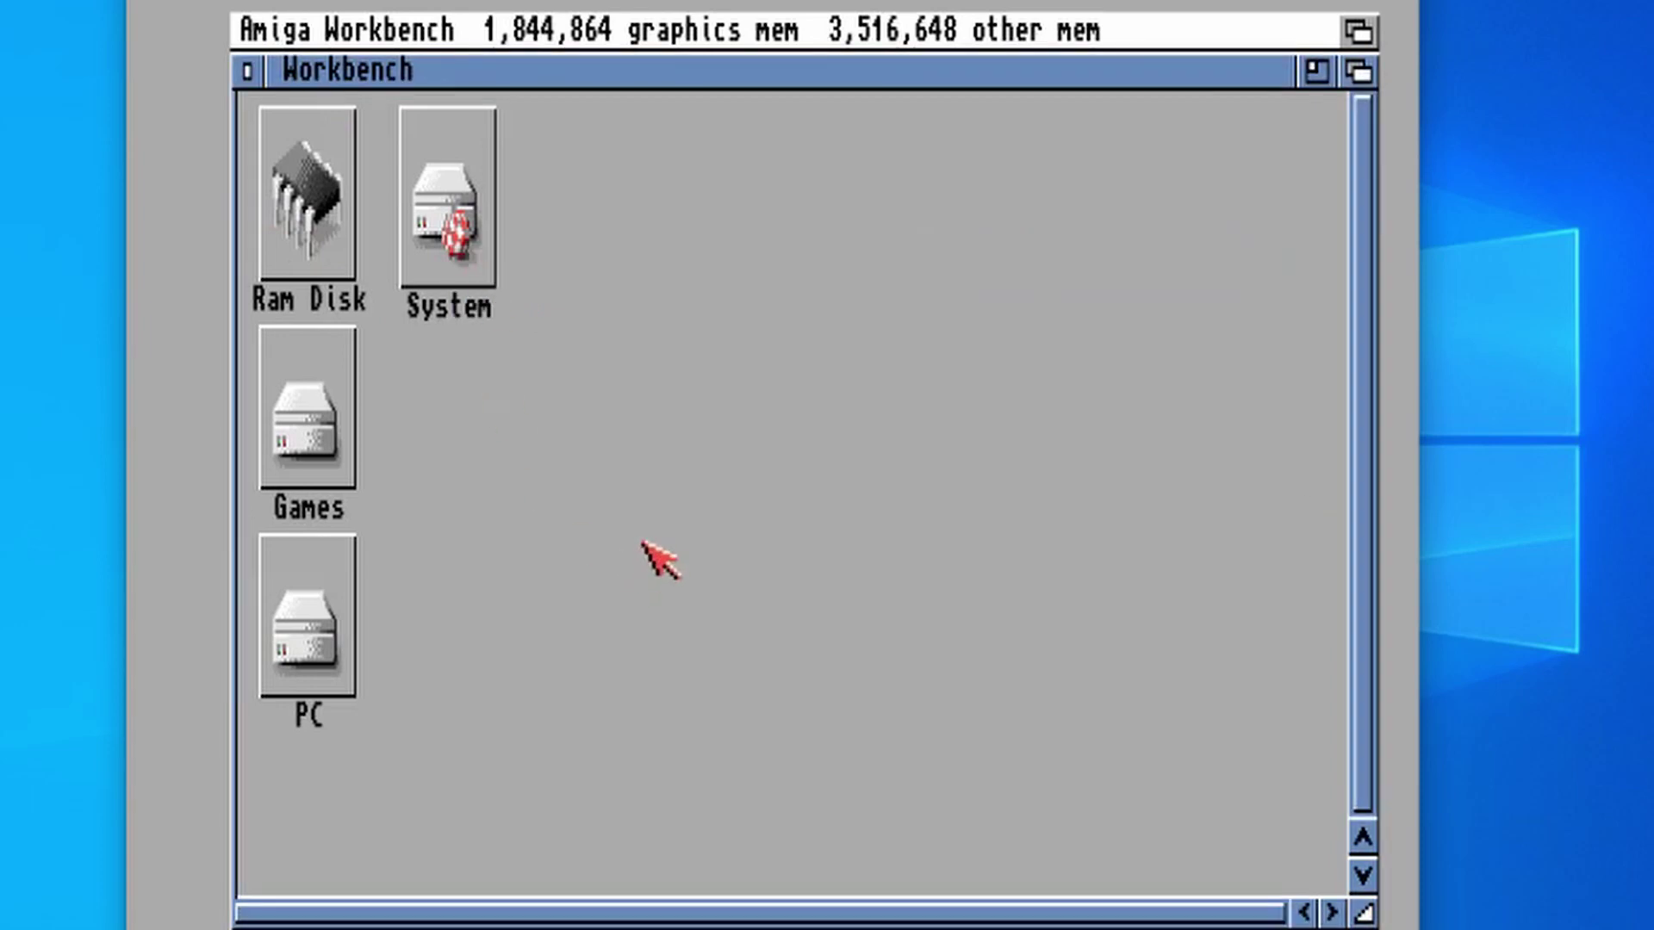
- Reopen the Games drive, set its window to show all files, and look through the lettered drawers
{"action": "left_click", "coordinate": [303, 431]}
{"action": "double_click", "coordinate": [303, 430]}
{"action": "right_click", "coordinate": [415, 21]}
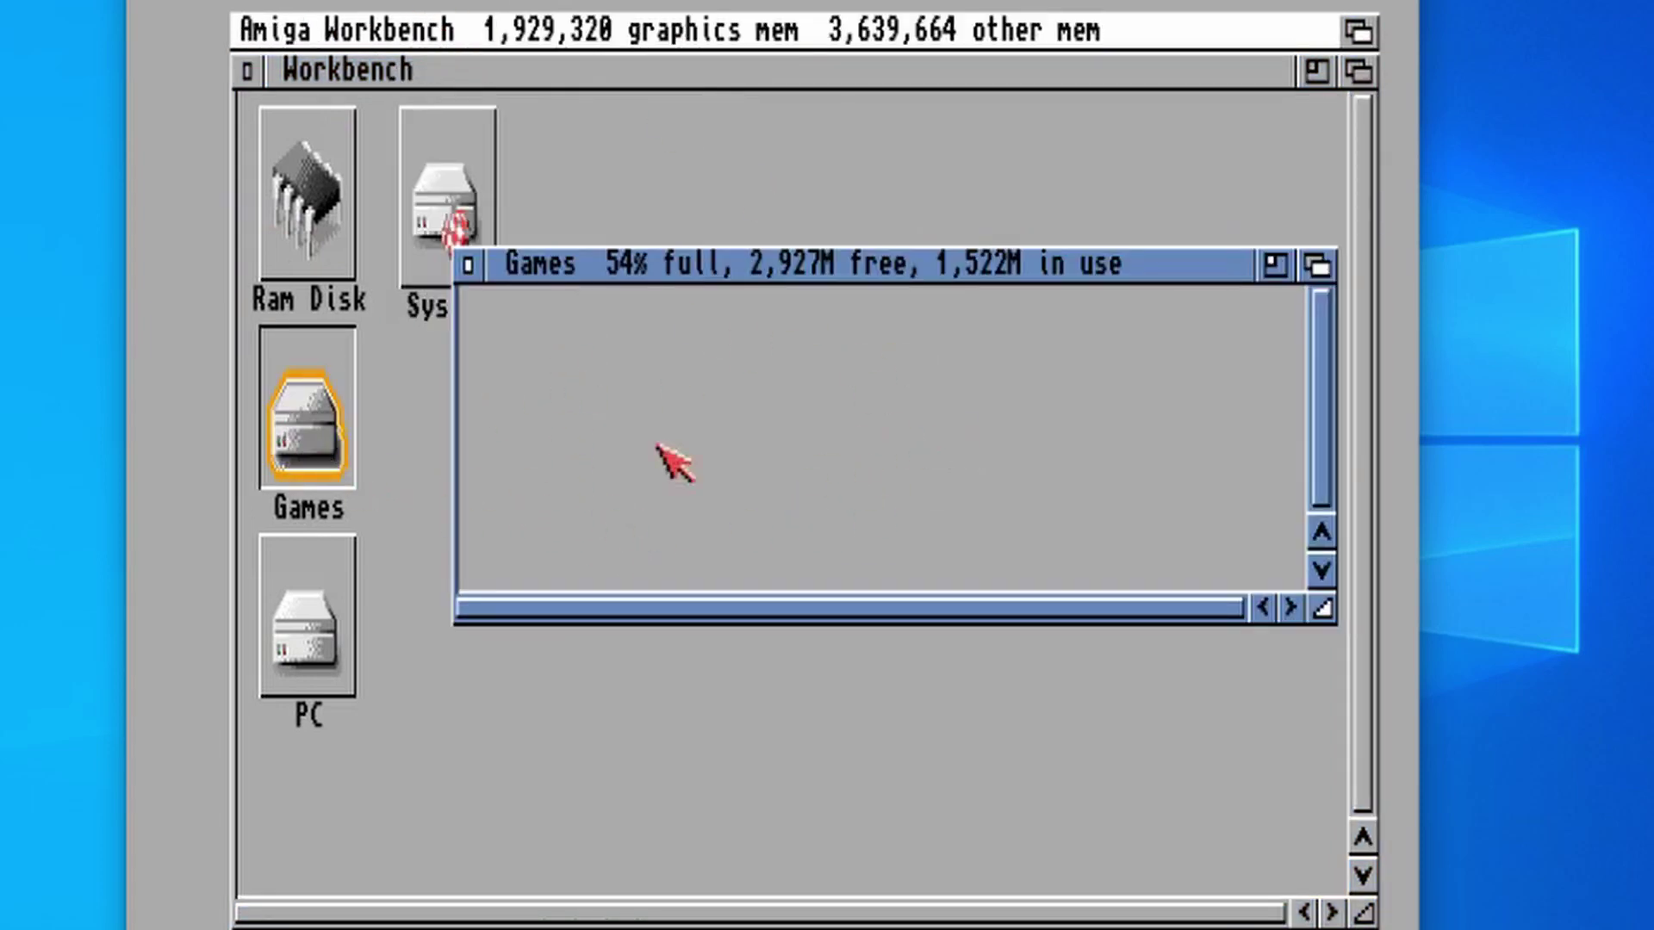
{"action": "right_click", "coordinate": [435, 25]}
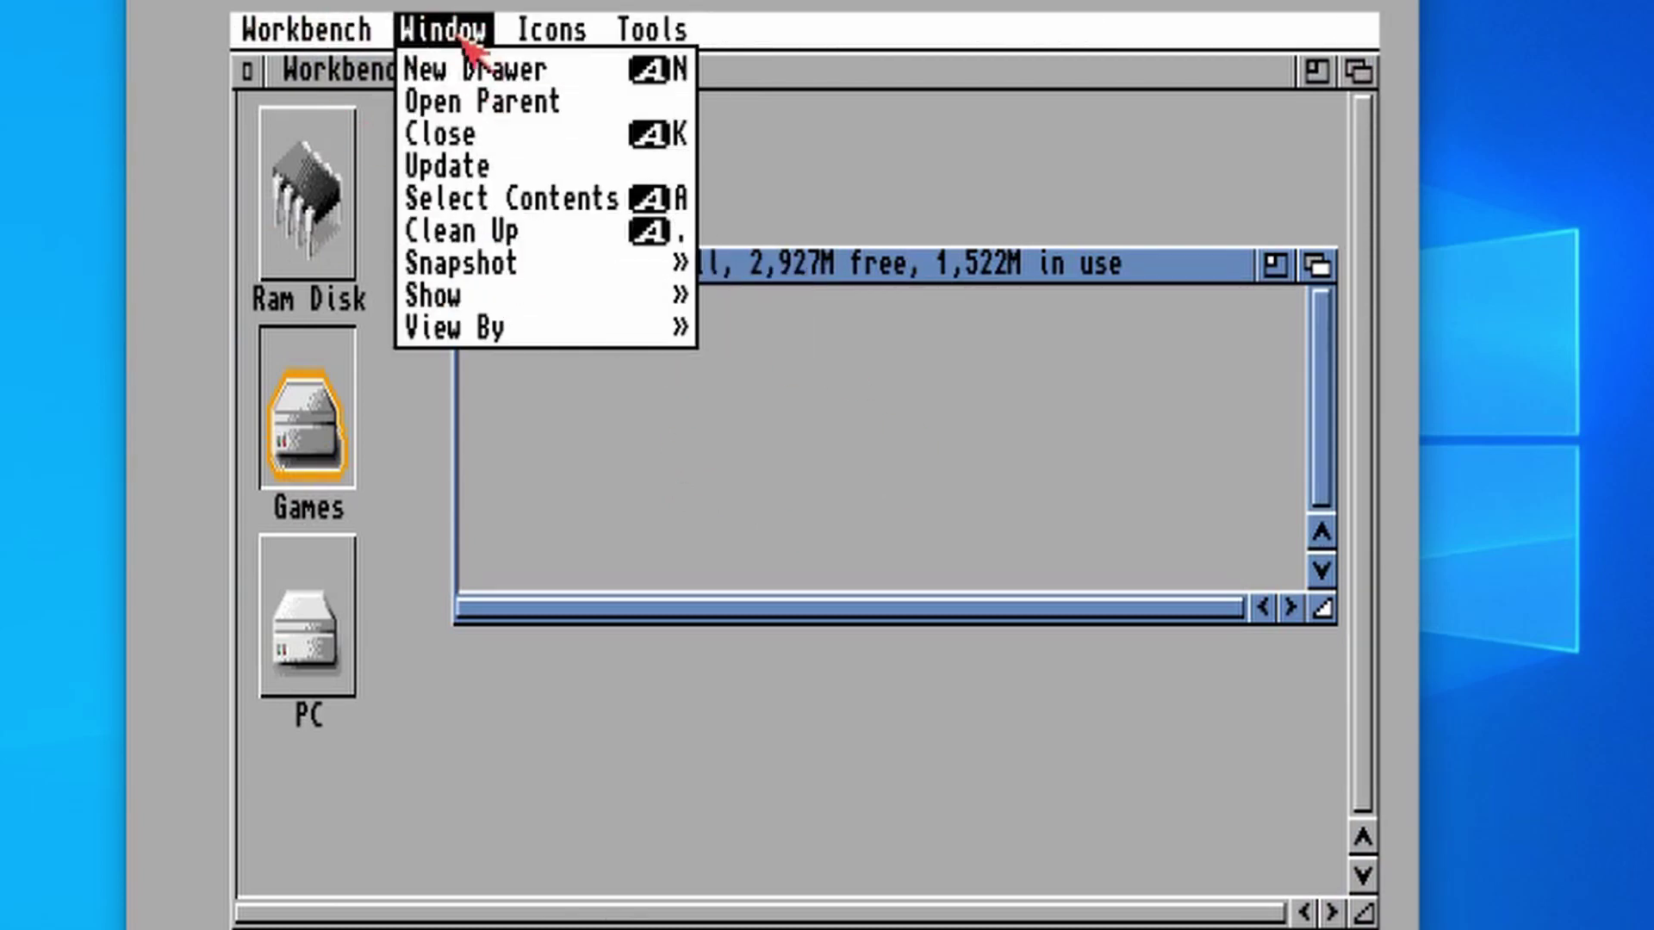
{"action": "right_click", "coordinate": [779, 324]}
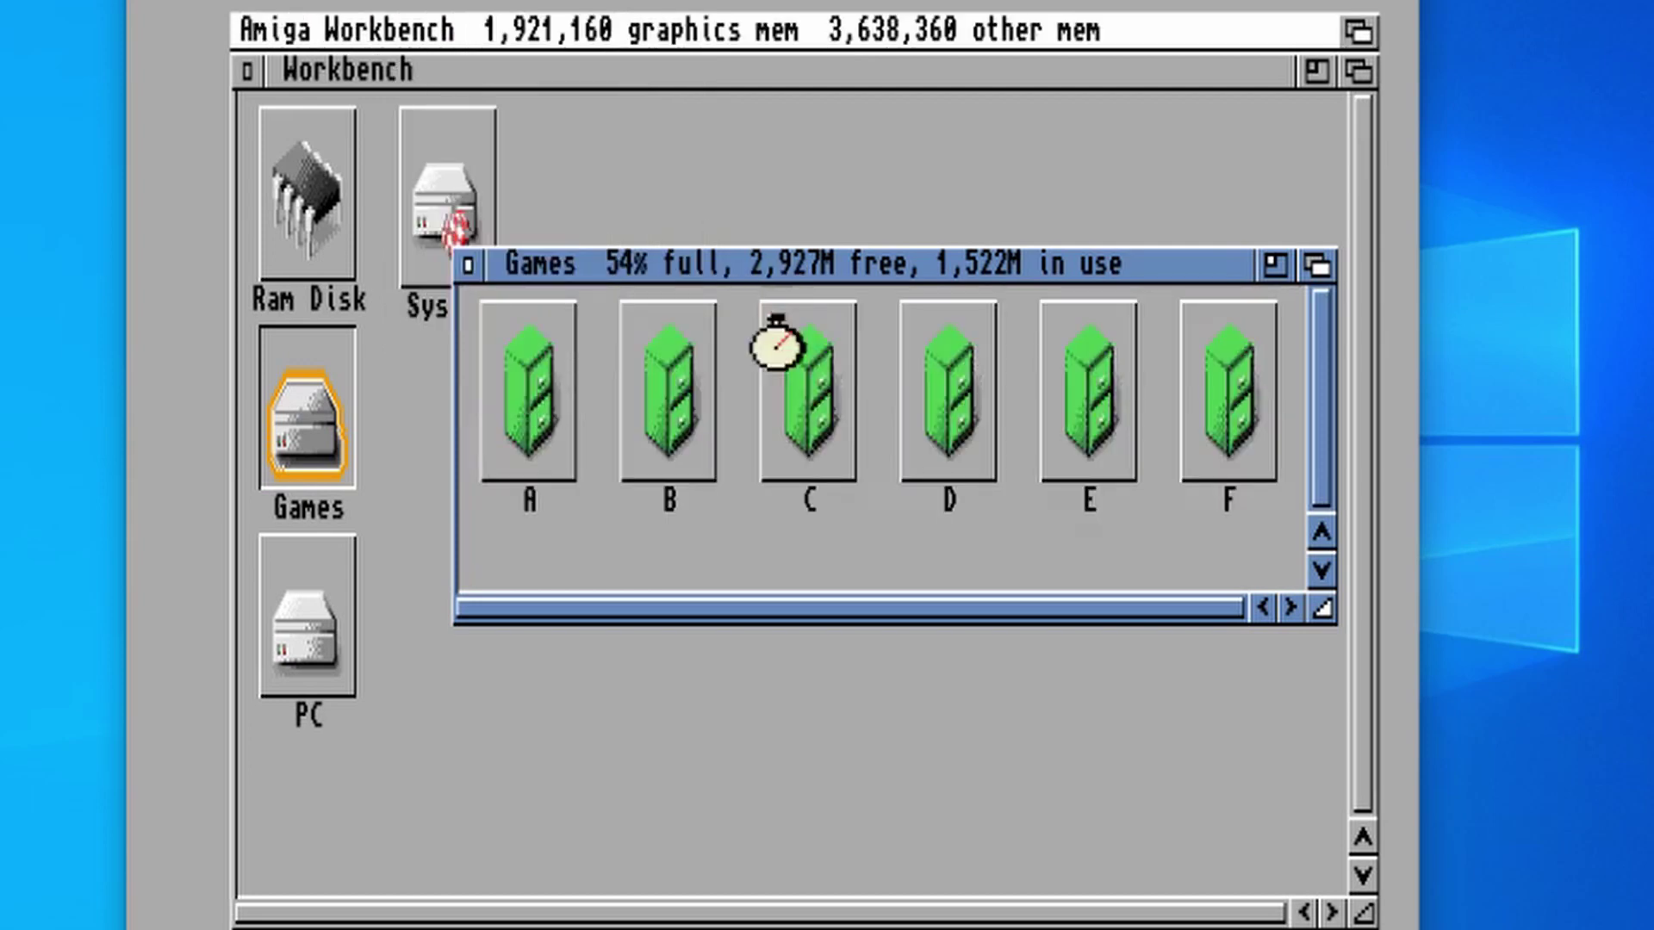
{"action": "left_click_drag", "start_coordinate": [602, 616], "coordinate": [1072, 604]}
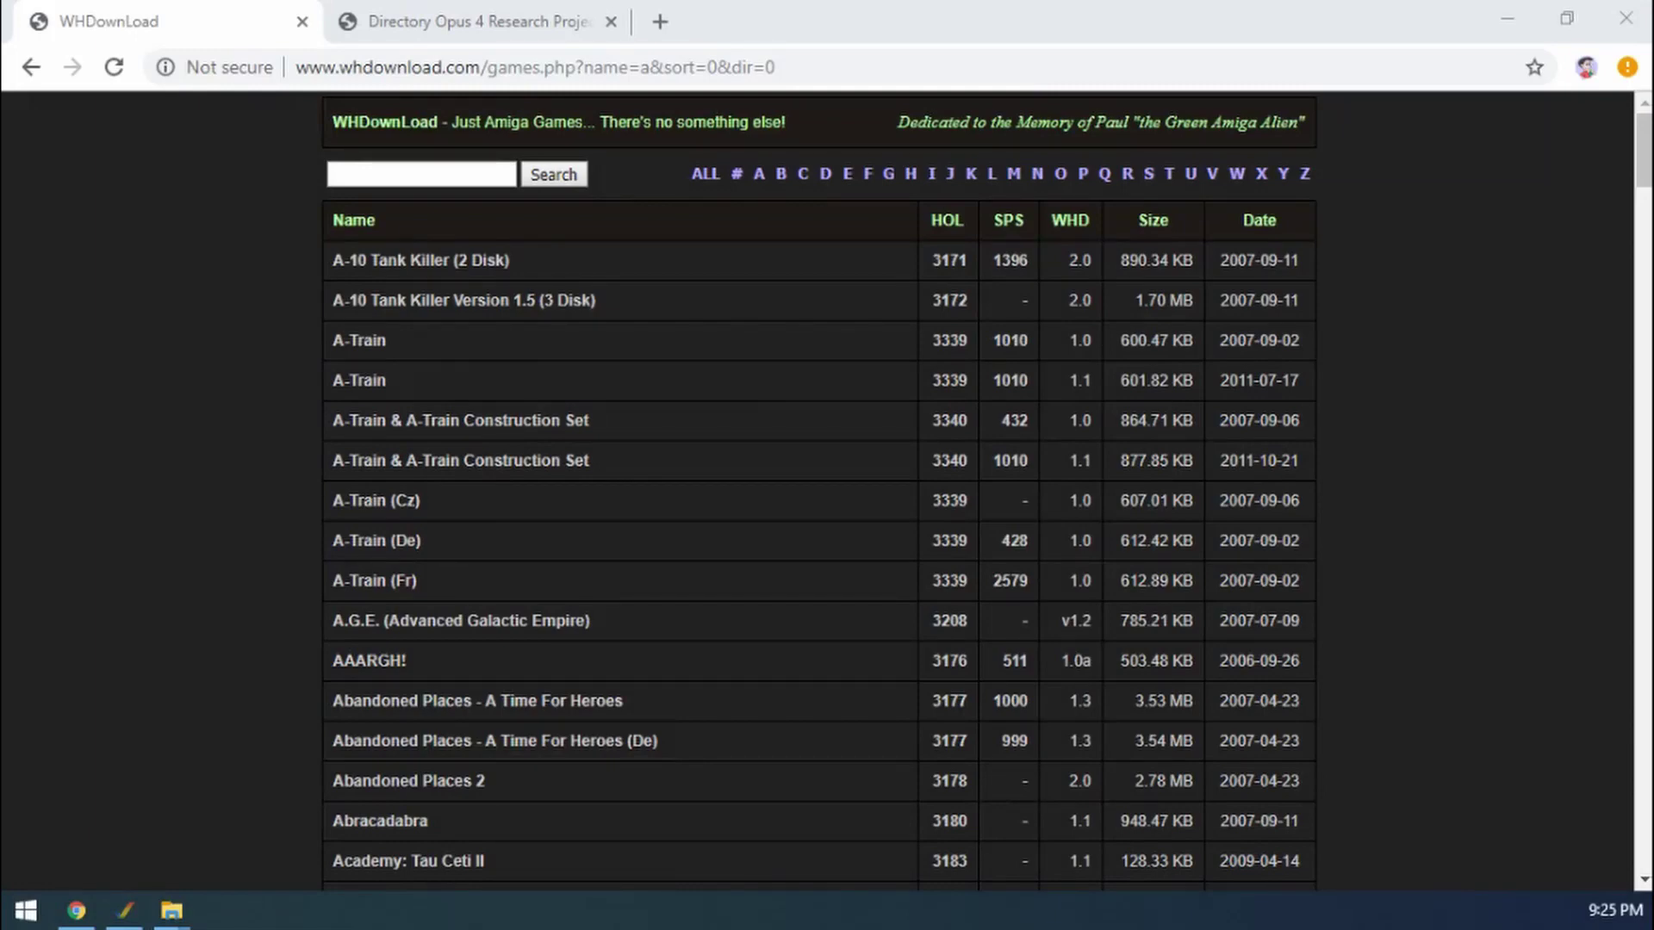
- Switch to the WHDownLoad site in Chrome and download Addams Family, The version 1.3 from the A games list
{"action": "scroll", "coordinate": [711, 551], "scroll_direction": "down", "scroll_amount": 6}
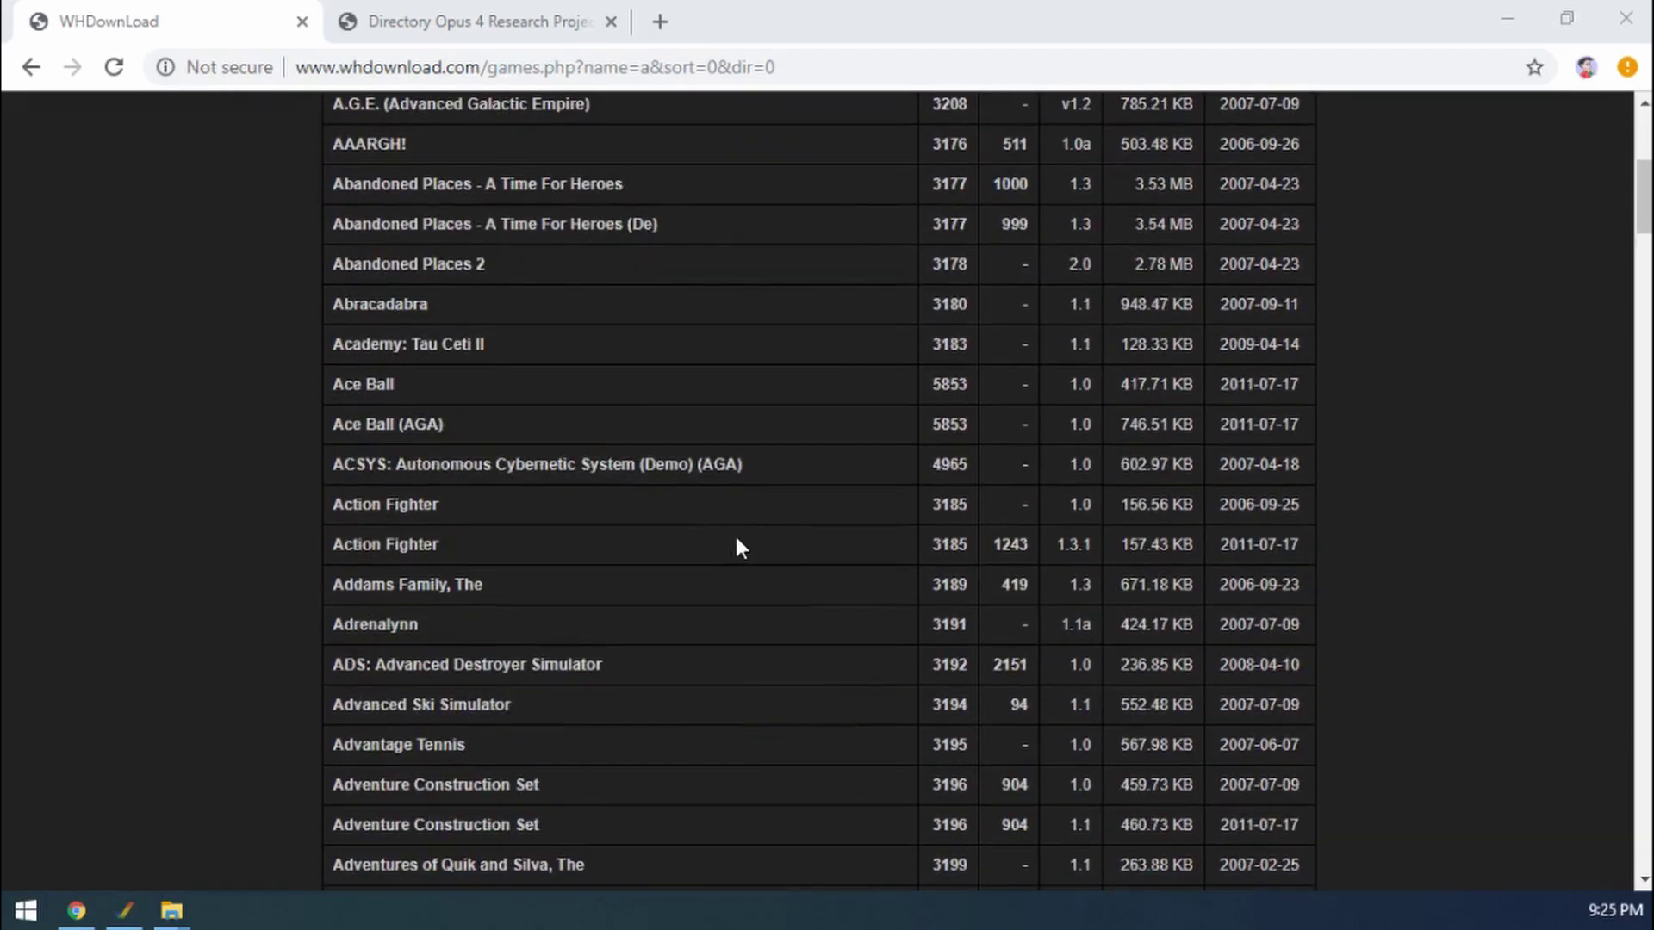
{"action": "left_click", "coordinate": [435, 585]}
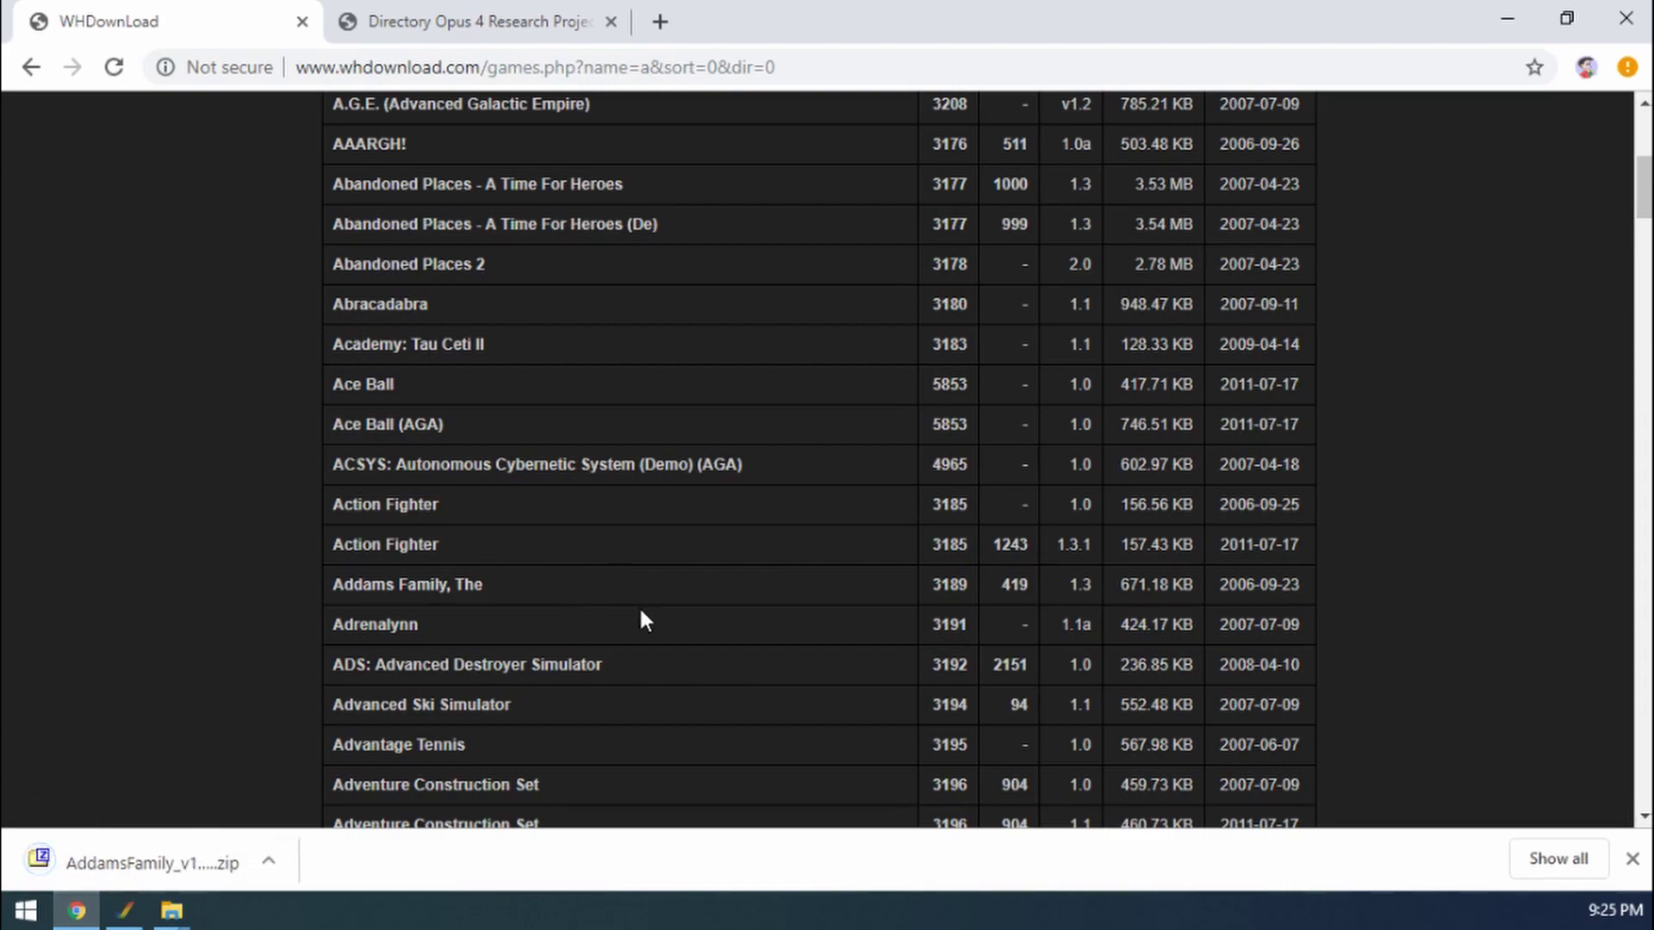
- Download Alien Breed Special Edition 92 from the A games list
{"action": "scroll", "coordinate": [639, 607], "scroll_direction": "down", "scroll_amount": 5}
{"action": "scroll", "coordinate": [648, 561], "scroll_direction": "up", "scroll_amount": 10}
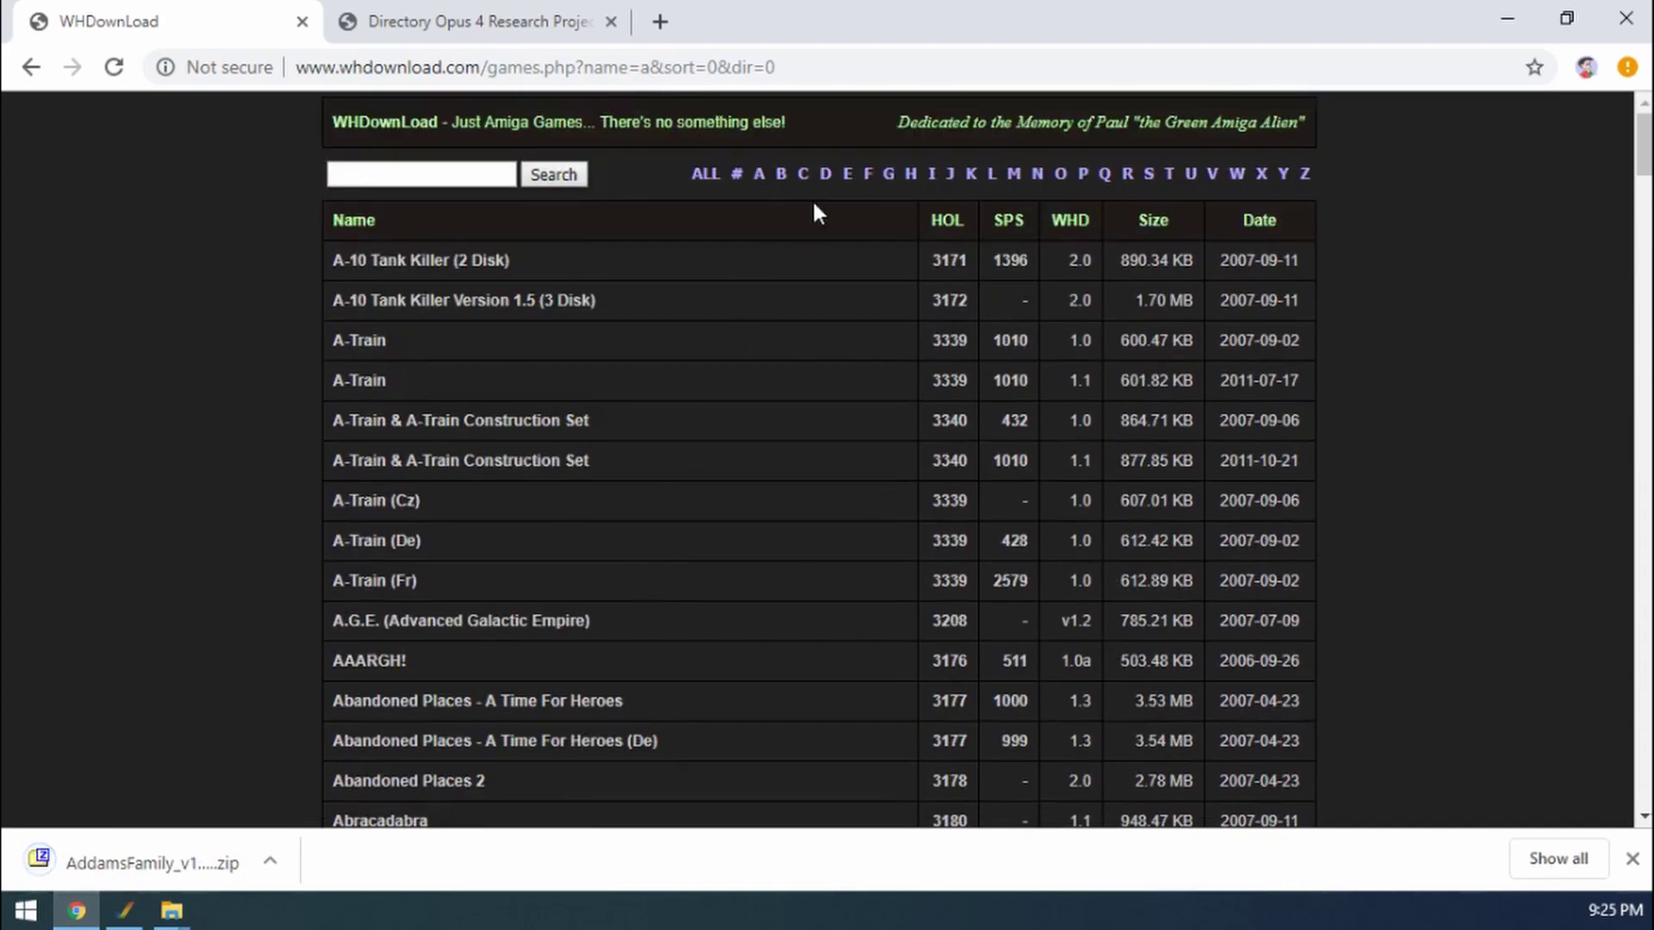
{"action": "scroll", "coordinate": [732, 448], "scroll_direction": "down", "scroll_amount": 10}
{"action": "scroll", "coordinate": [727, 469], "scroll_direction": "down", "scroll_amount": 7}
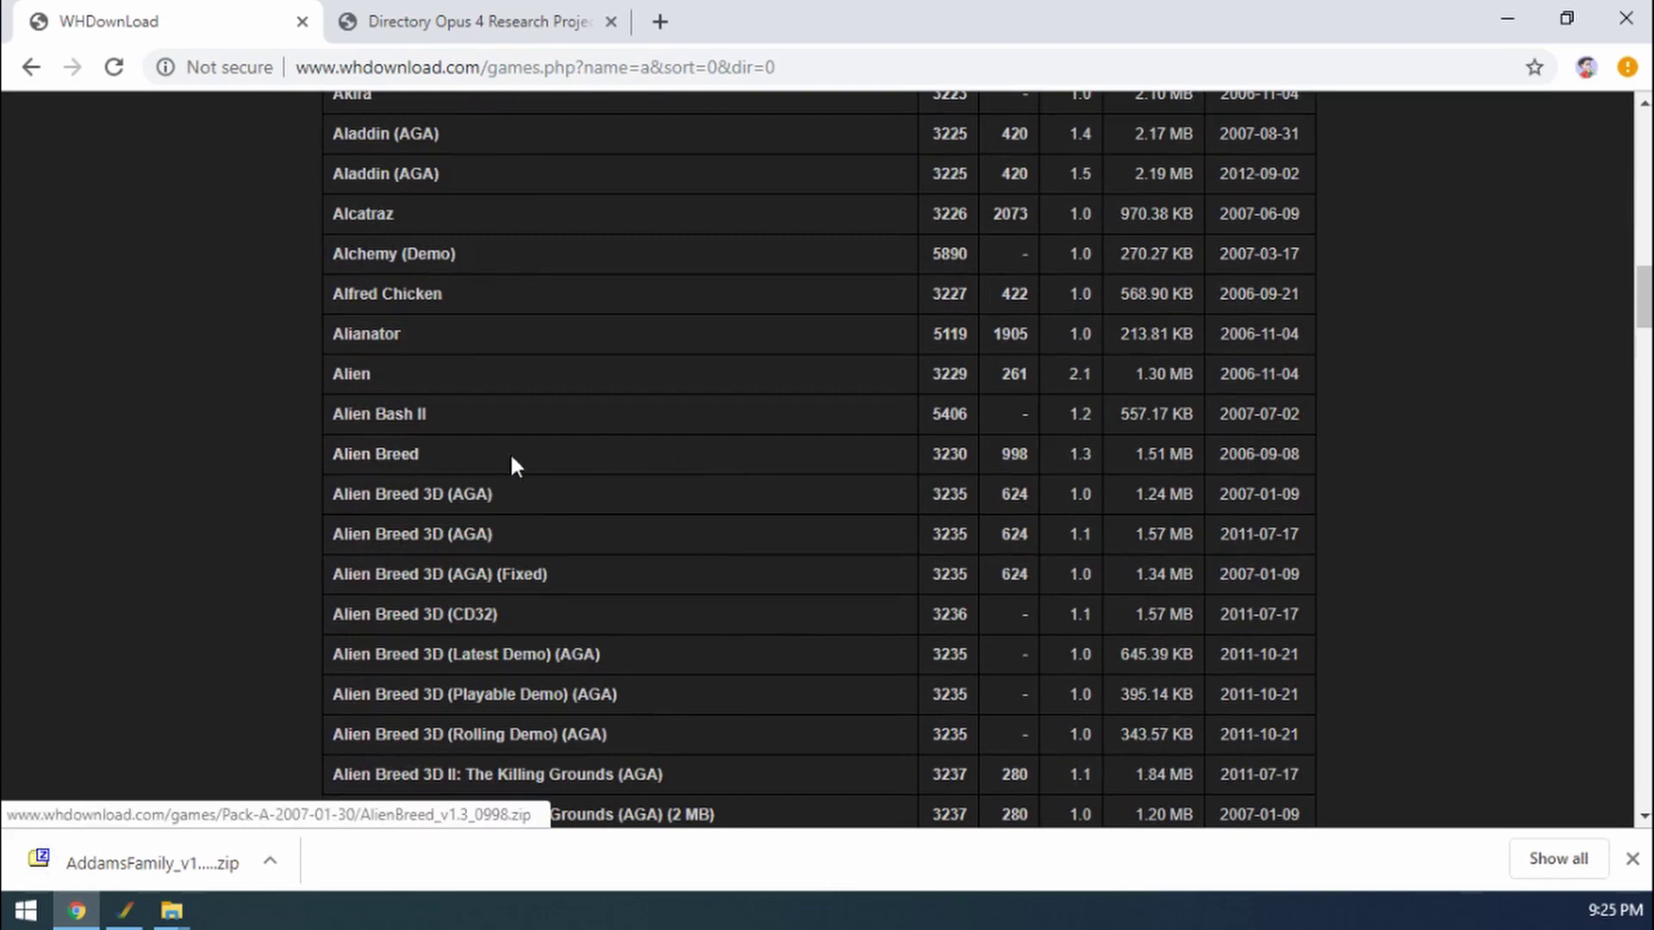
{"action": "scroll", "coordinate": [637, 521], "scroll_direction": "down", "scroll_amount": 1}
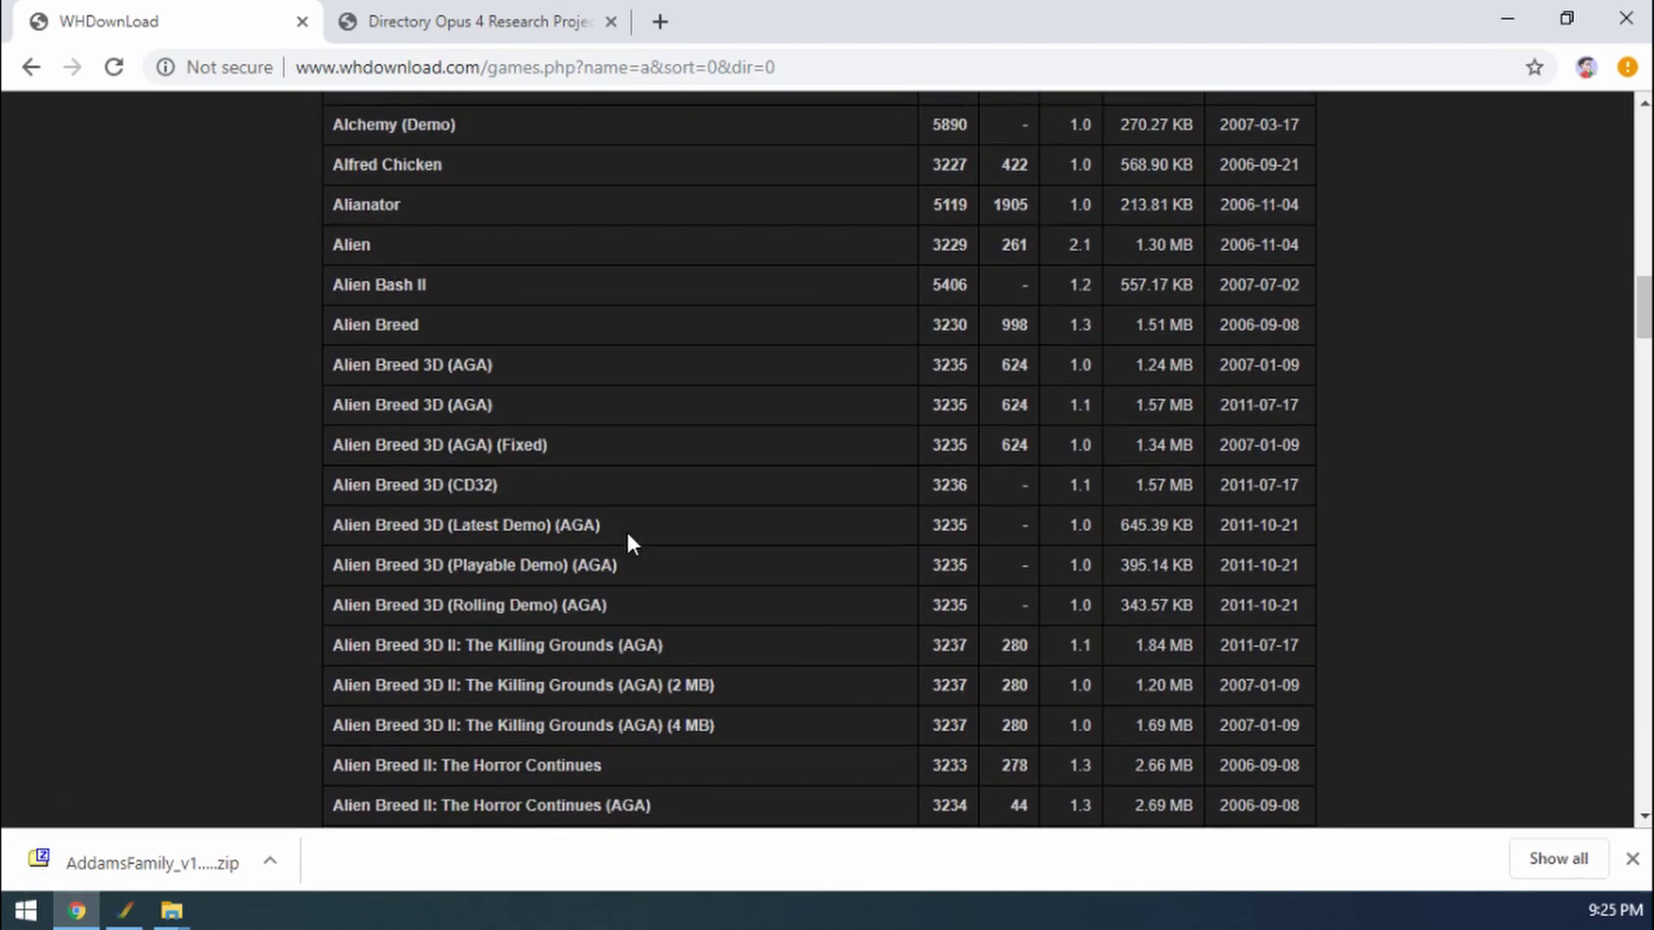
{"action": "scroll", "coordinate": [627, 532], "scroll_direction": "down", "scroll_amount": 1}
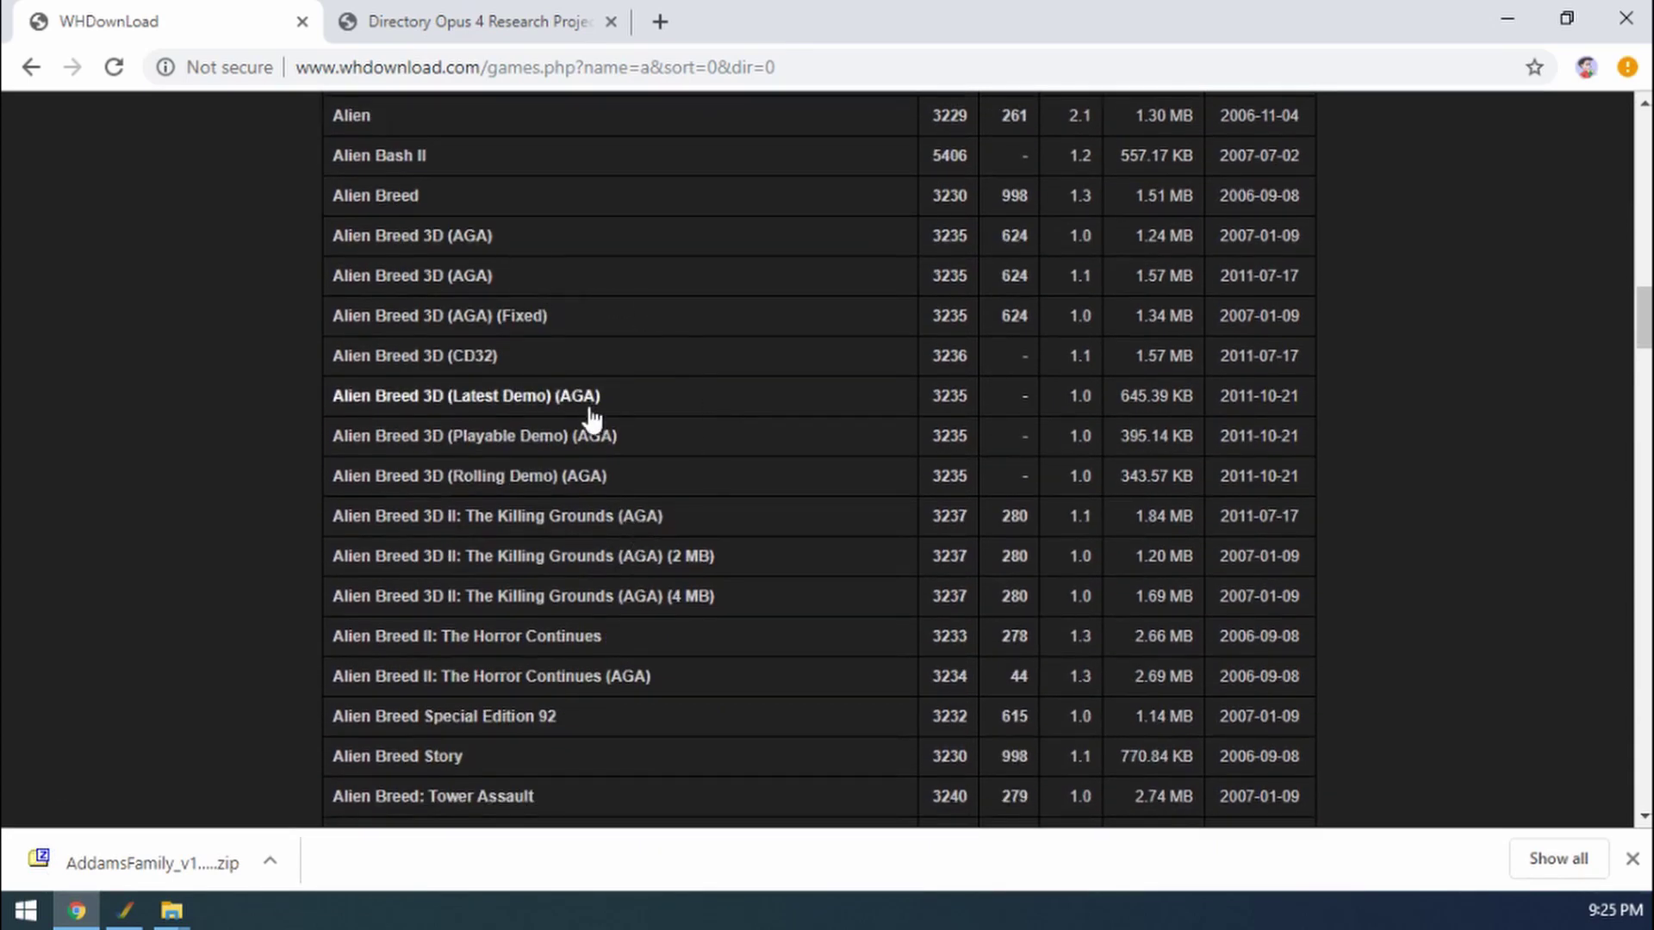
{"action": "scroll", "coordinate": [591, 413], "scroll_direction": "down", "scroll_amount": 3}
{"action": "scroll", "coordinate": [685, 463], "scroll_direction": "up", "scroll_amount": 1}
{"action": "left_click", "coordinate": [491, 464]}
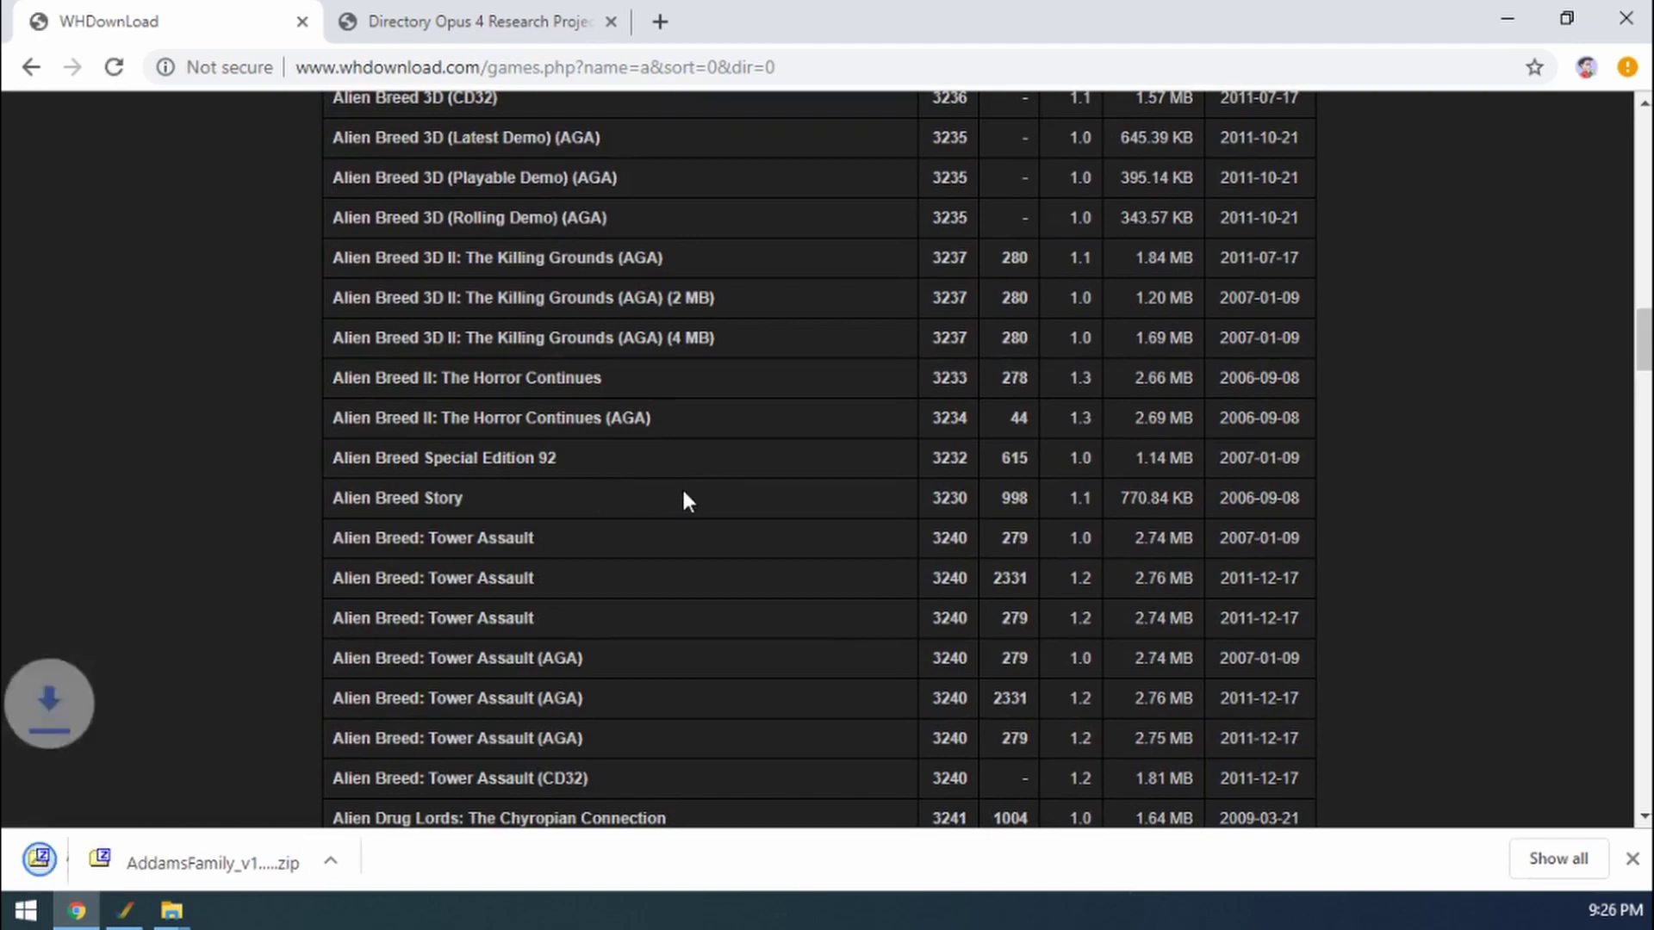
- Open the list of games starting with B on the WHDownLoad site
{"action": "scroll", "coordinate": [684, 497], "scroll_direction": "down", "scroll_amount": 2}
{"action": "scroll", "coordinate": [684, 499], "scroll_direction": "down", "scroll_amount": 3}
{"action": "scroll", "coordinate": [685, 496], "scroll_direction": "up", "scroll_amount": 20}
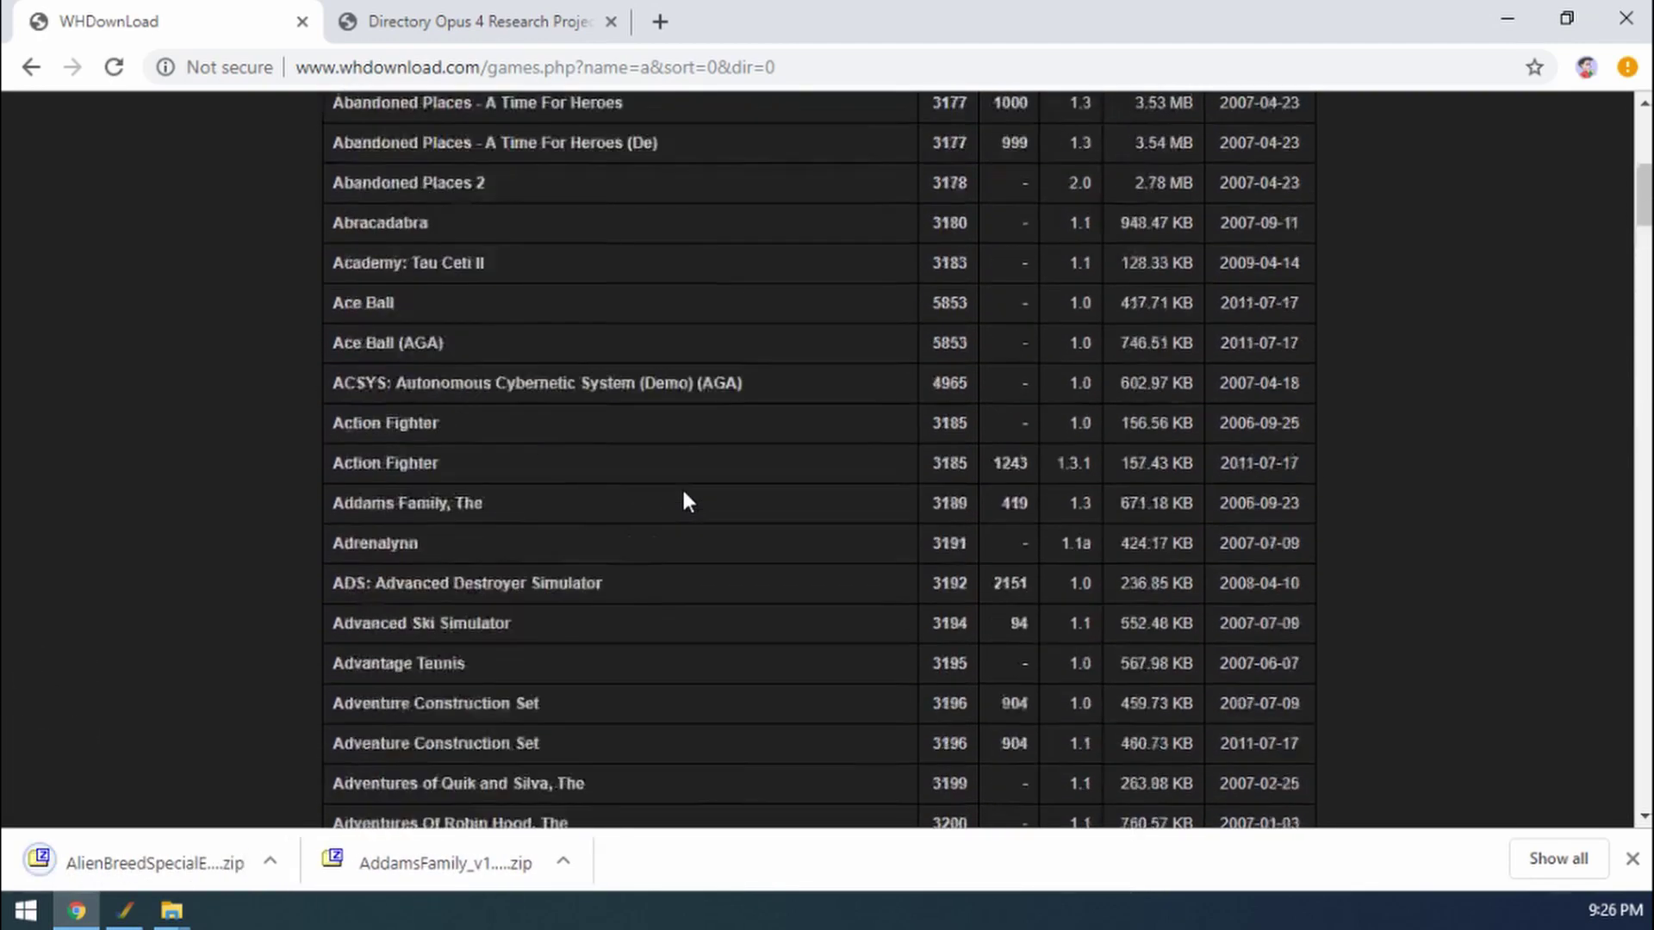
{"action": "left_click", "coordinate": [780, 176]}
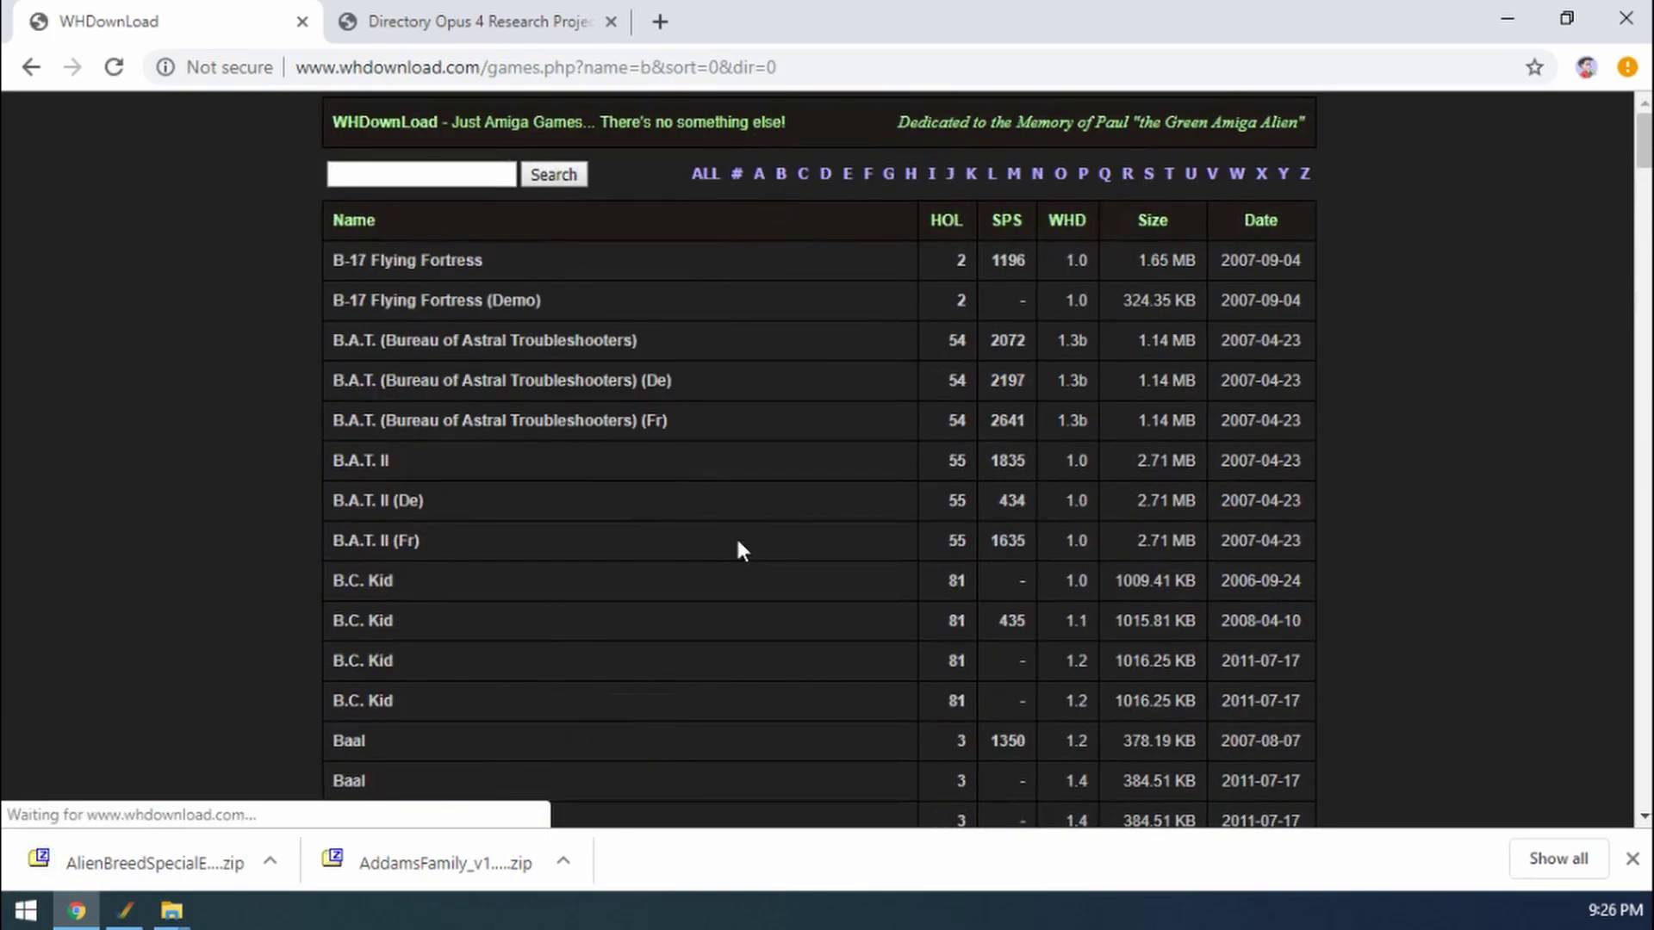
- Download the last listed B.C. Kid version 1.2 and the non-CD32 Benefactor version 1.1 from the B games list
{"action": "left_click", "coordinate": [380, 705]}
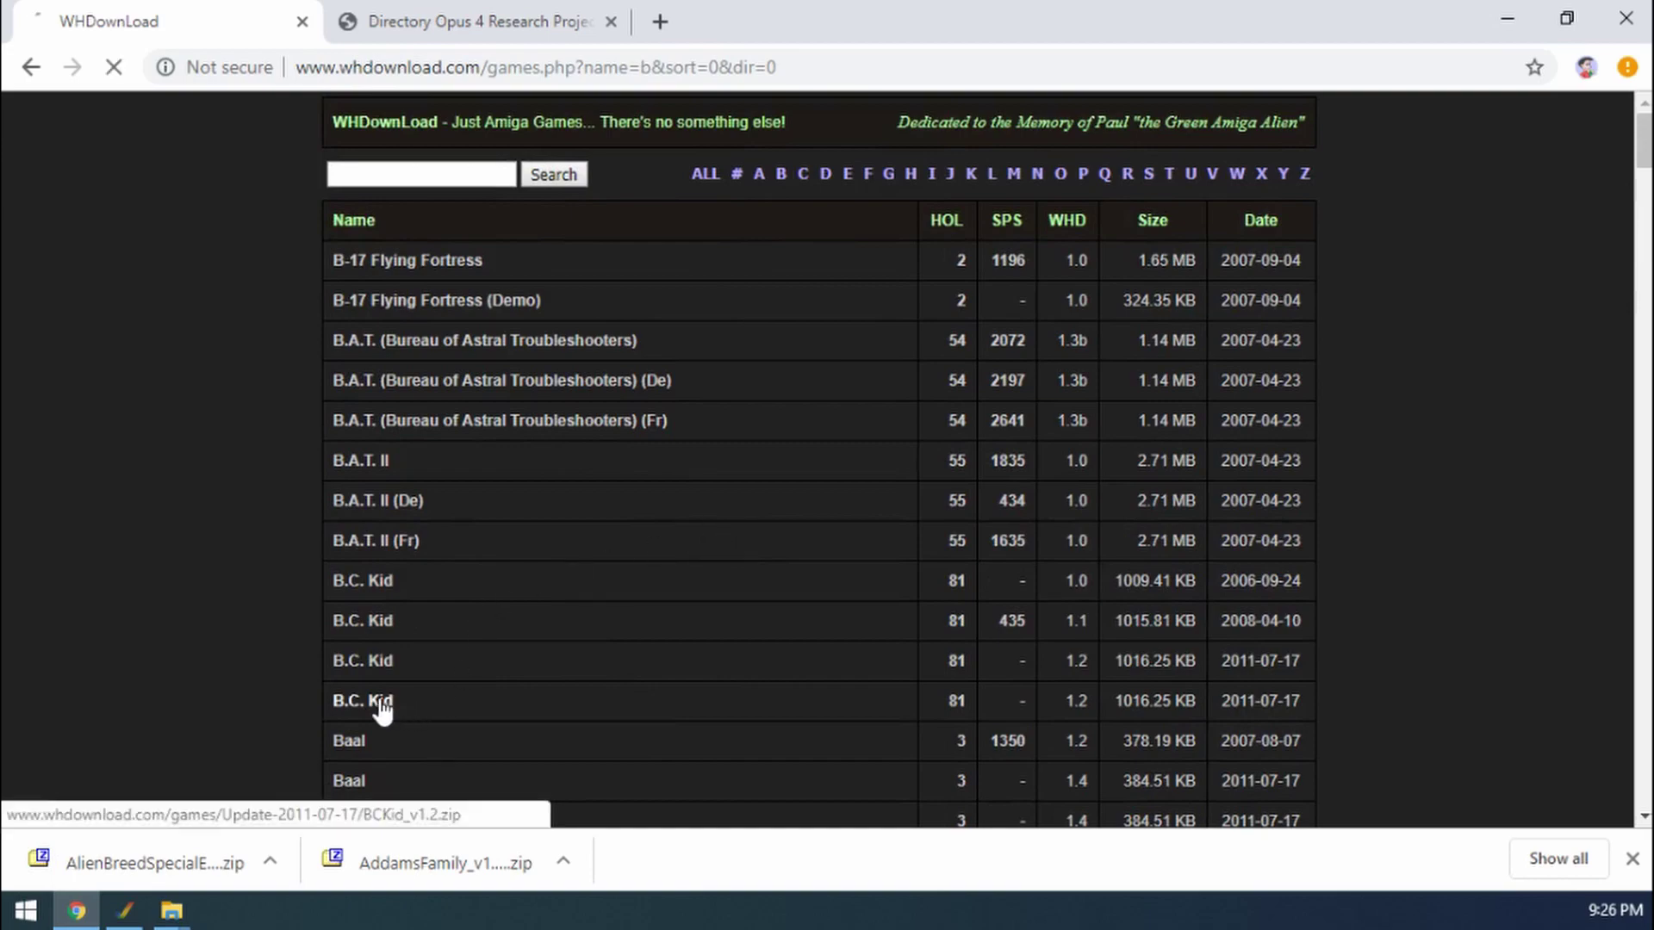
{"action": "scroll", "coordinate": [617, 569], "scroll_direction": "down", "scroll_amount": 5}
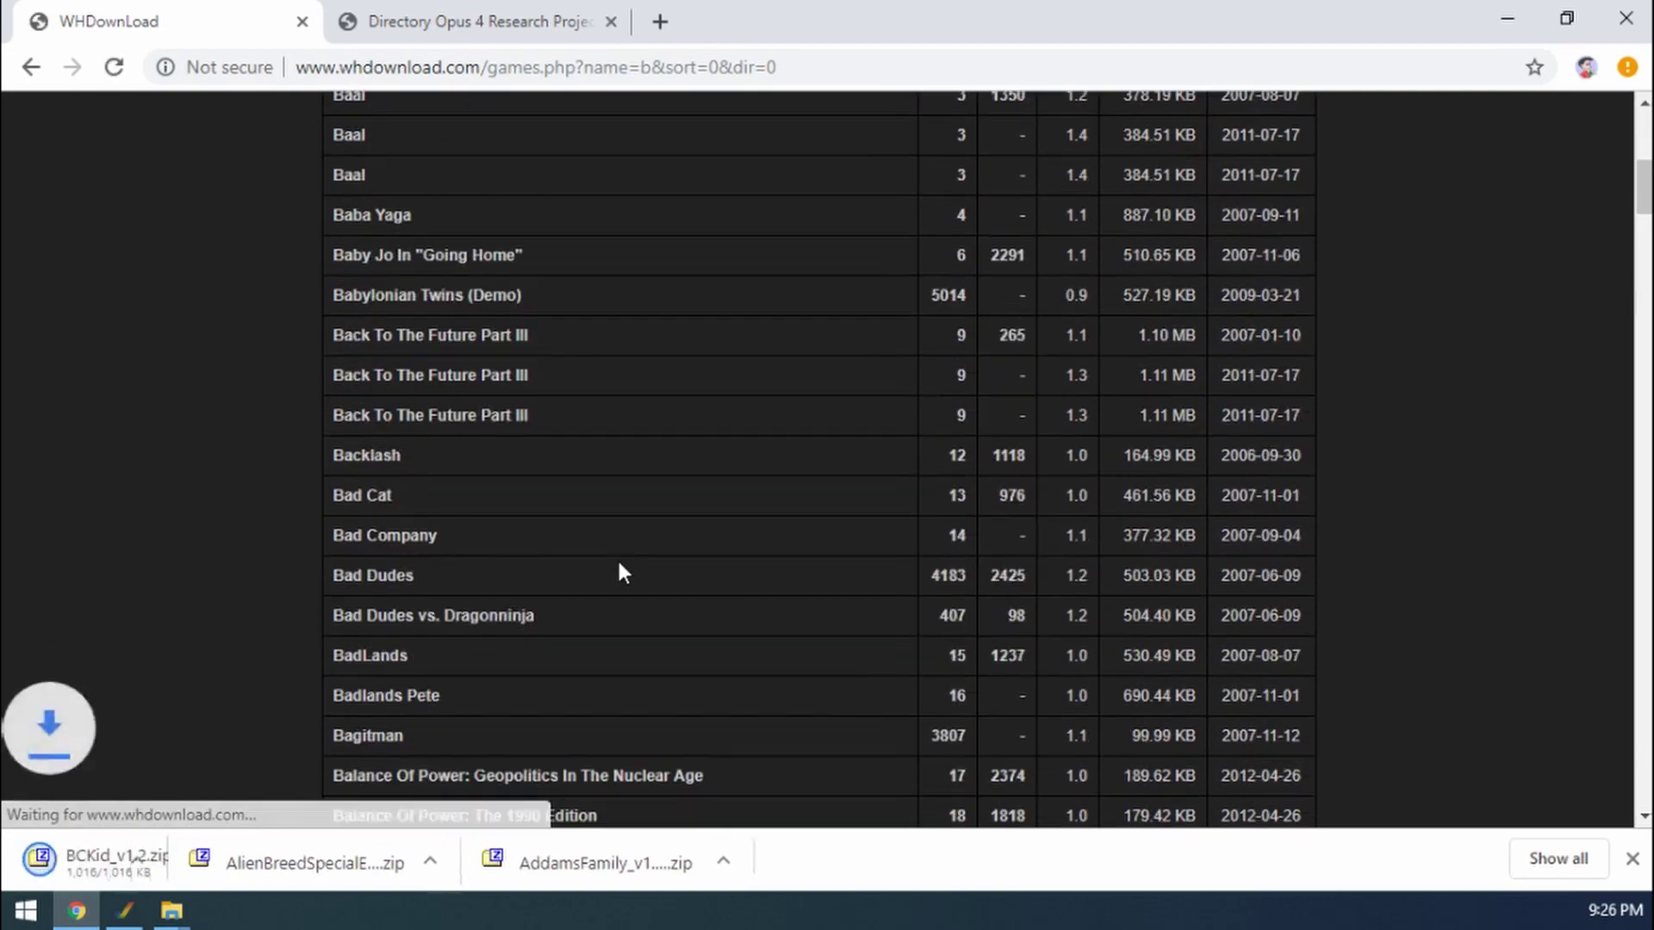
{"action": "scroll", "coordinate": [619, 565], "scroll_direction": "down", "scroll_amount": 20}
{"action": "scroll", "coordinate": [619, 565], "scroll_direction": "down", "scroll_amount": 11}
{"action": "scroll", "coordinate": [619, 565], "scroll_direction": "up", "scroll_amount": 6}
{"action": "scroll", "coordinate": [619, 572], "scroll_direction": "down", "scroll_amount": 3}
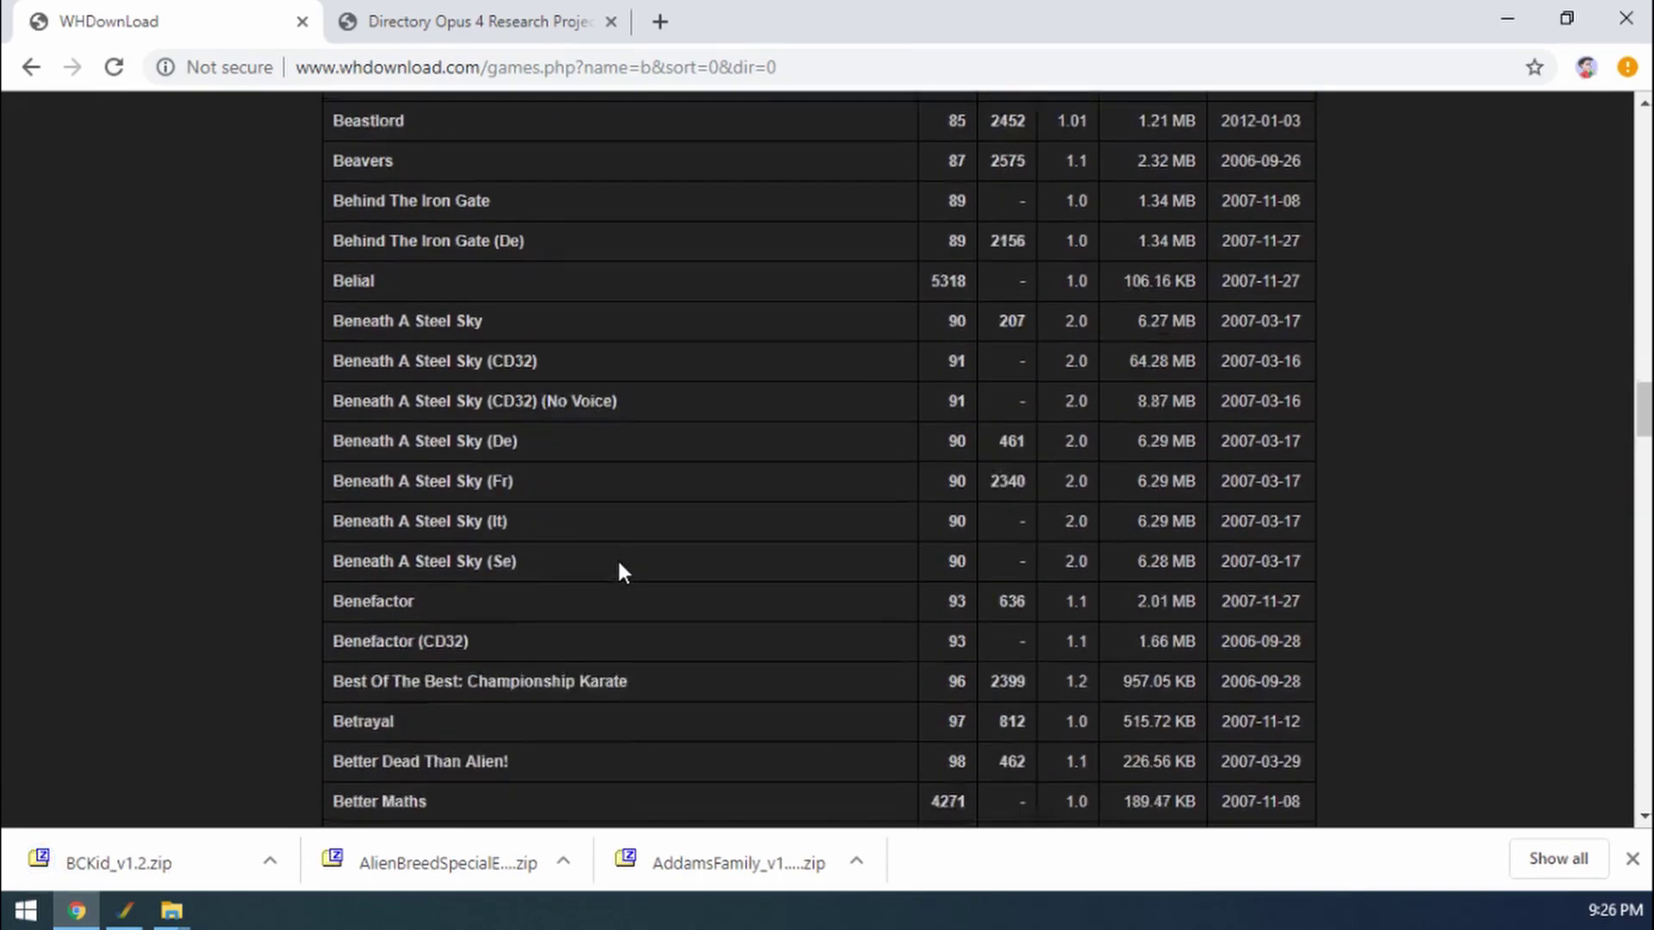
{"action": "left_click", "coordinate": [396, 558]}
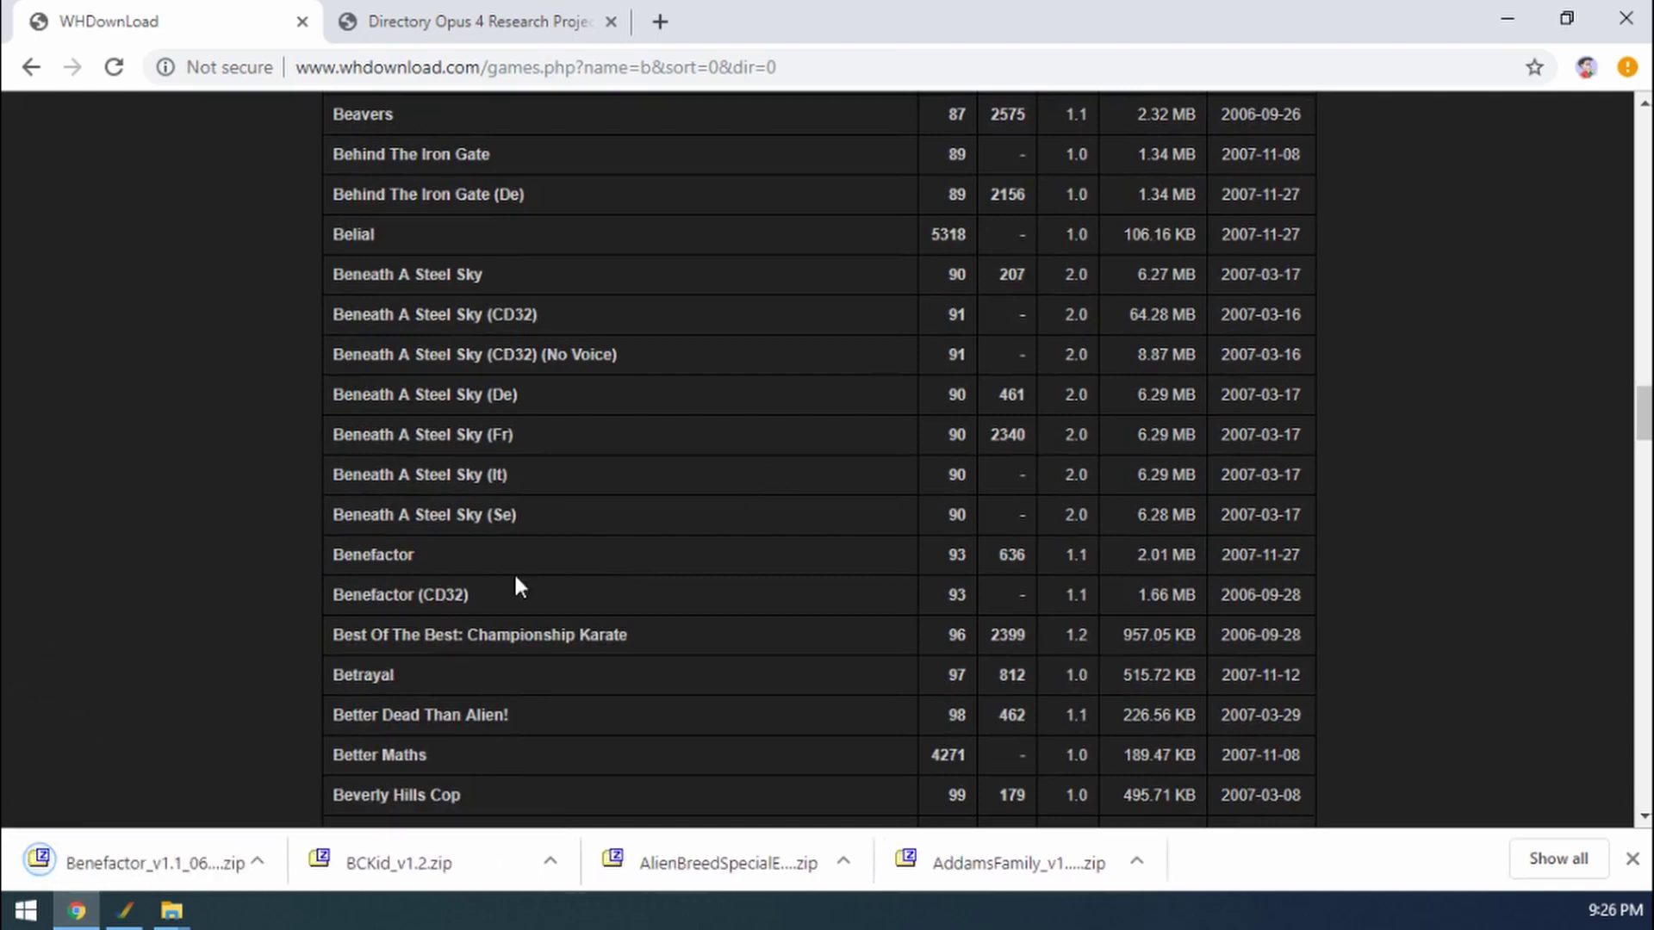
- Copy the AddamsFamily_v1.3_0419 and AlienBreedSpecialEdition_v1.0_0615 archives from Downloads into the Amiga\hdf\Games\A folder
{"action": "mouse_move", "coordinate": [170, 913]}
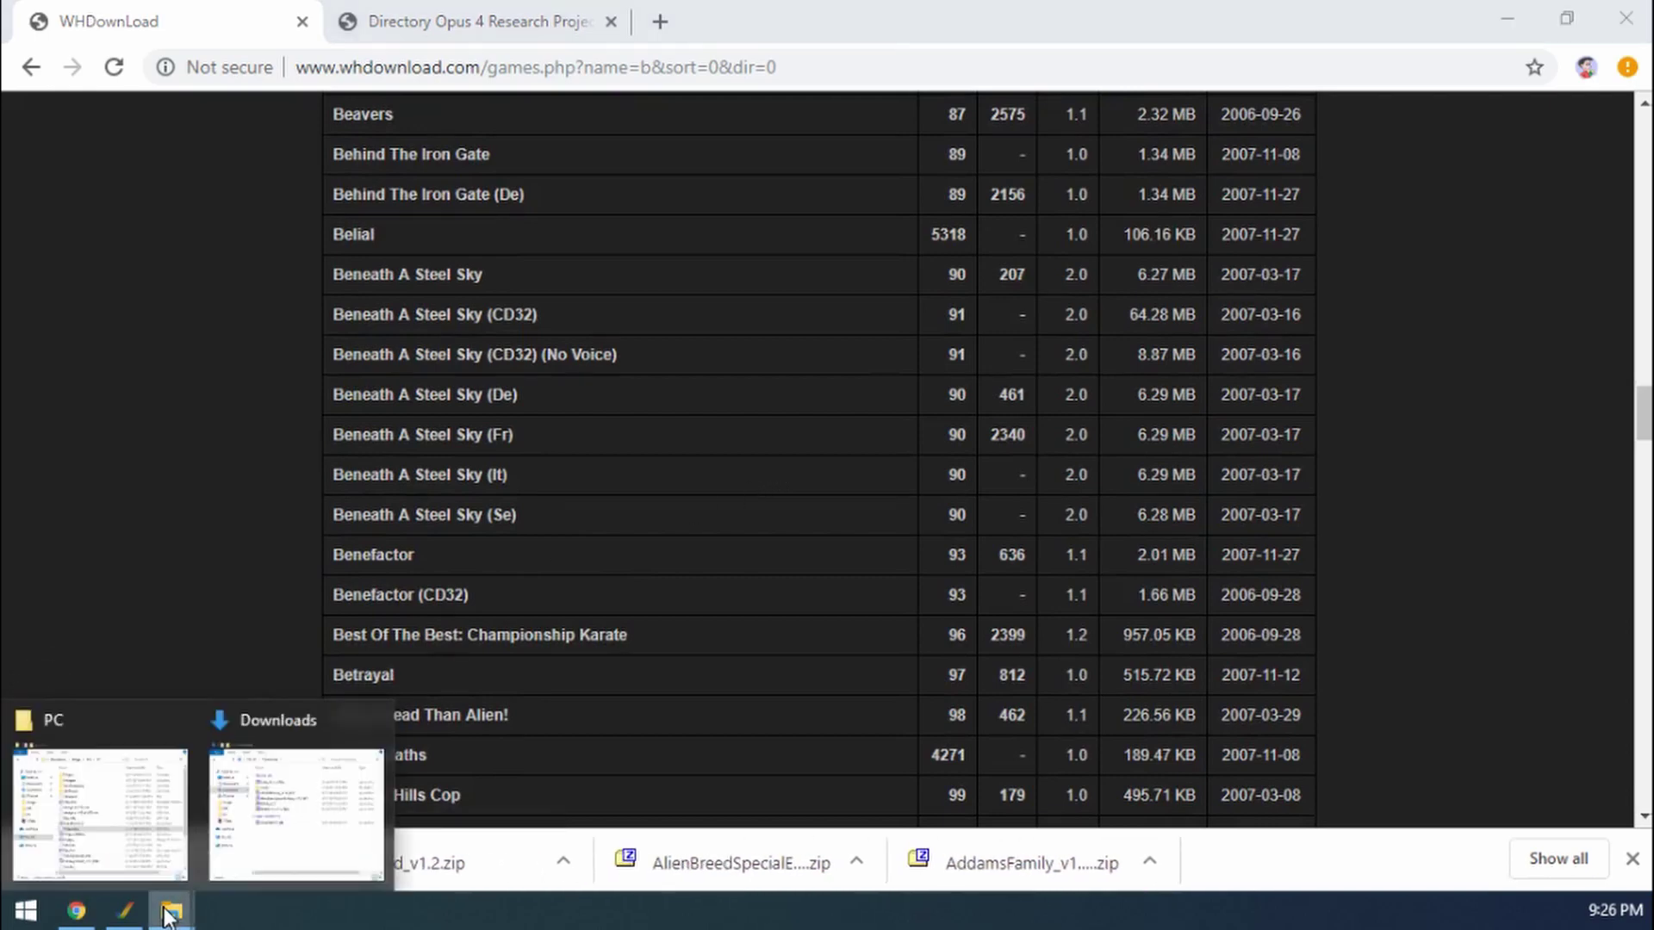
{"action": "left_click", "coordinate": [296, 844]}
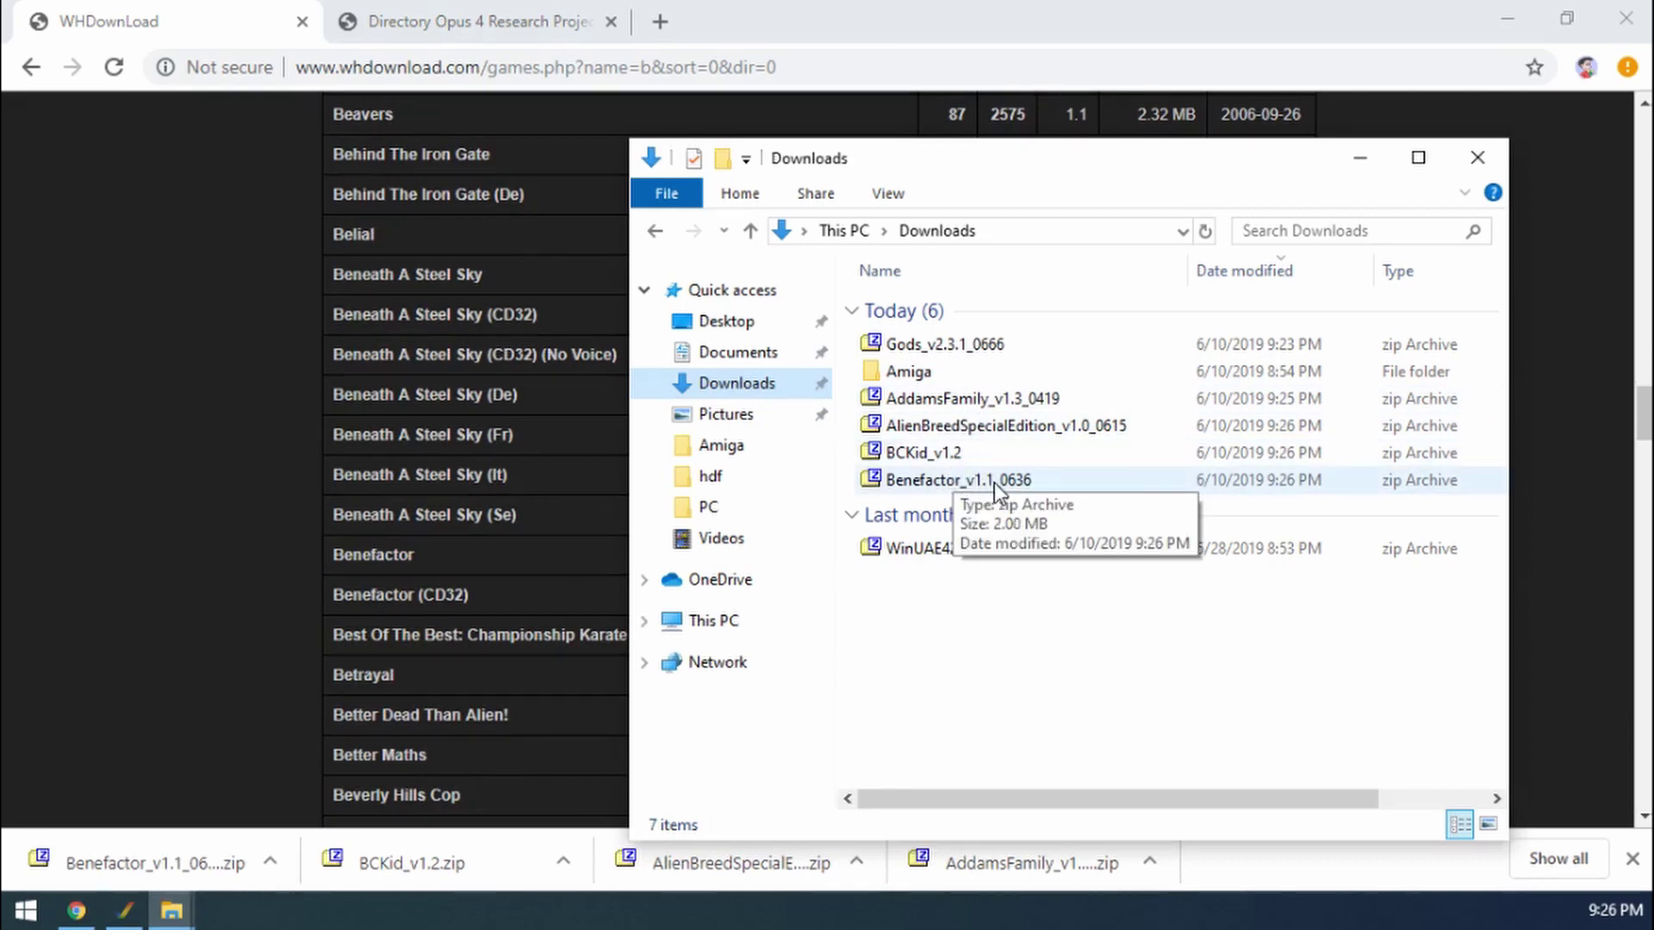
{"action": "left_click", "coordinate": [944, 402]}
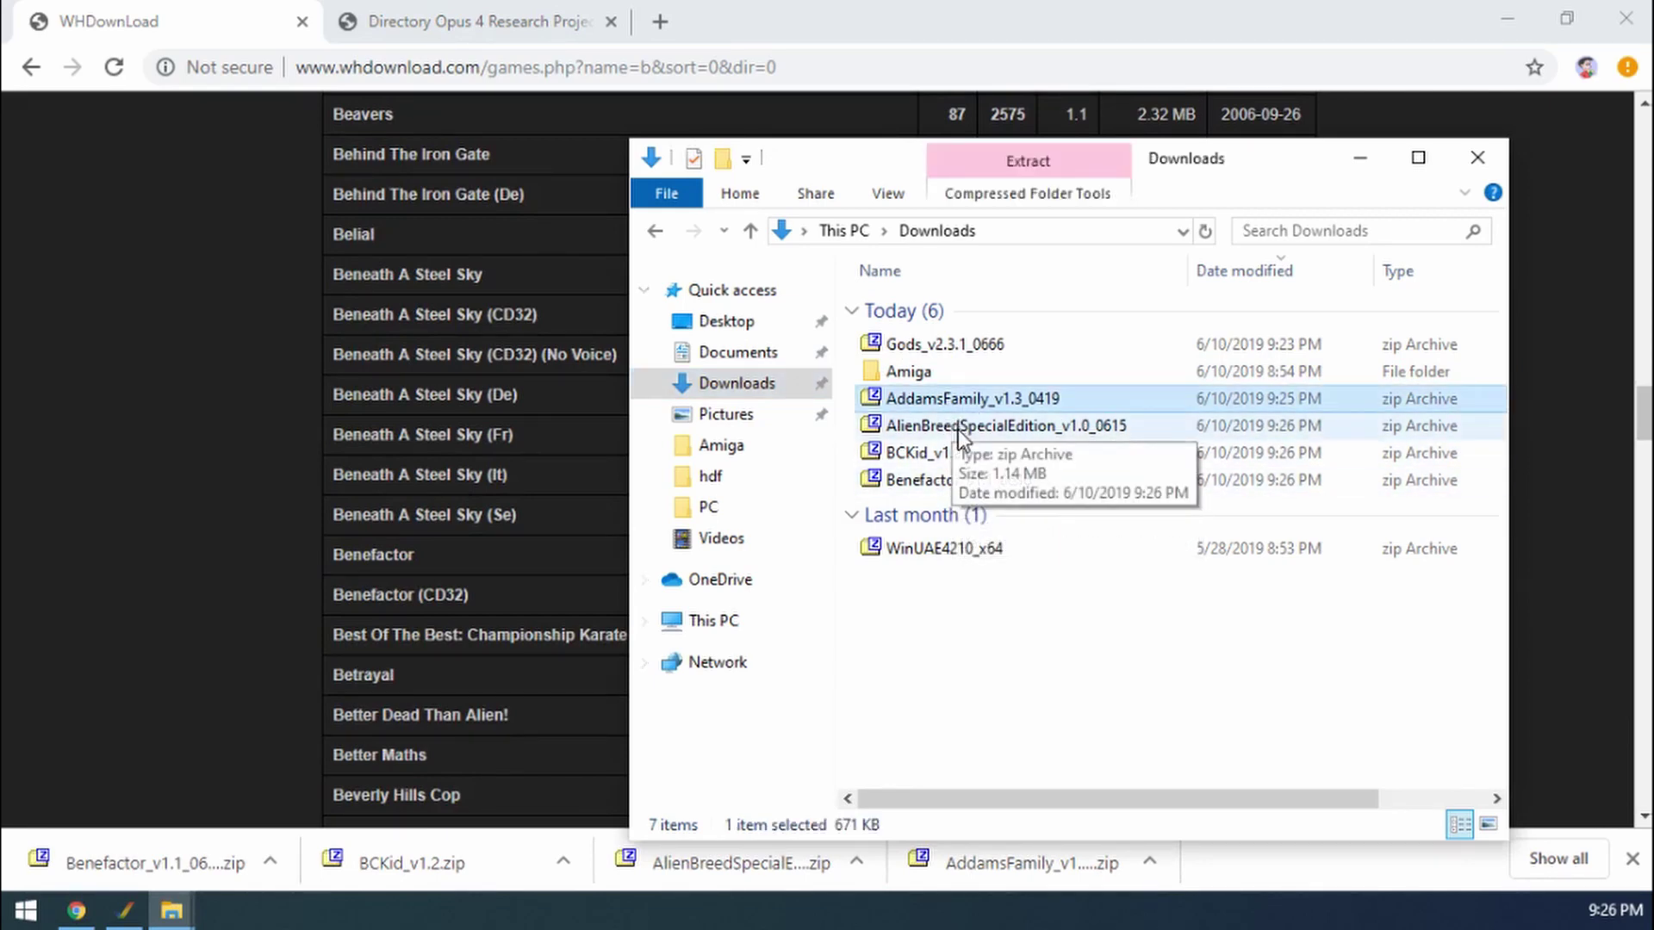
{"action": "left_click", "coordinate": [958, 425], "text": "ctrl"}
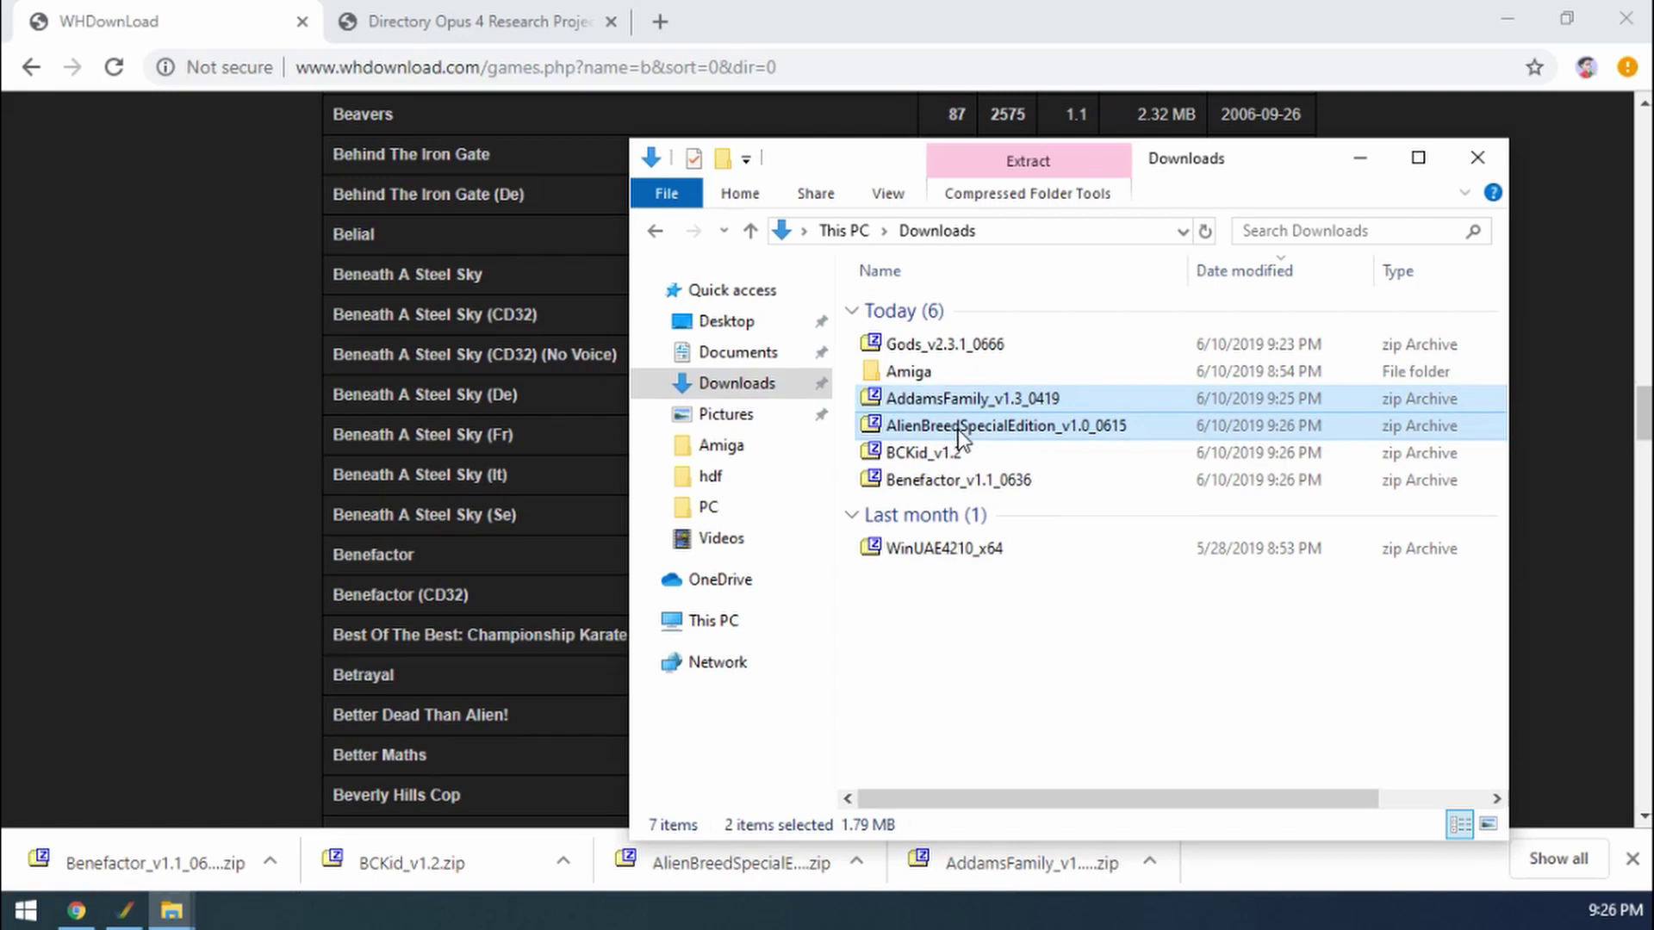
{"action": "double_click", "coordinate": [895, 373]}
{"action": "double_click", "coordinate": [939, 341]}
{"action": "double_click", "coordinate": [932, 315]}
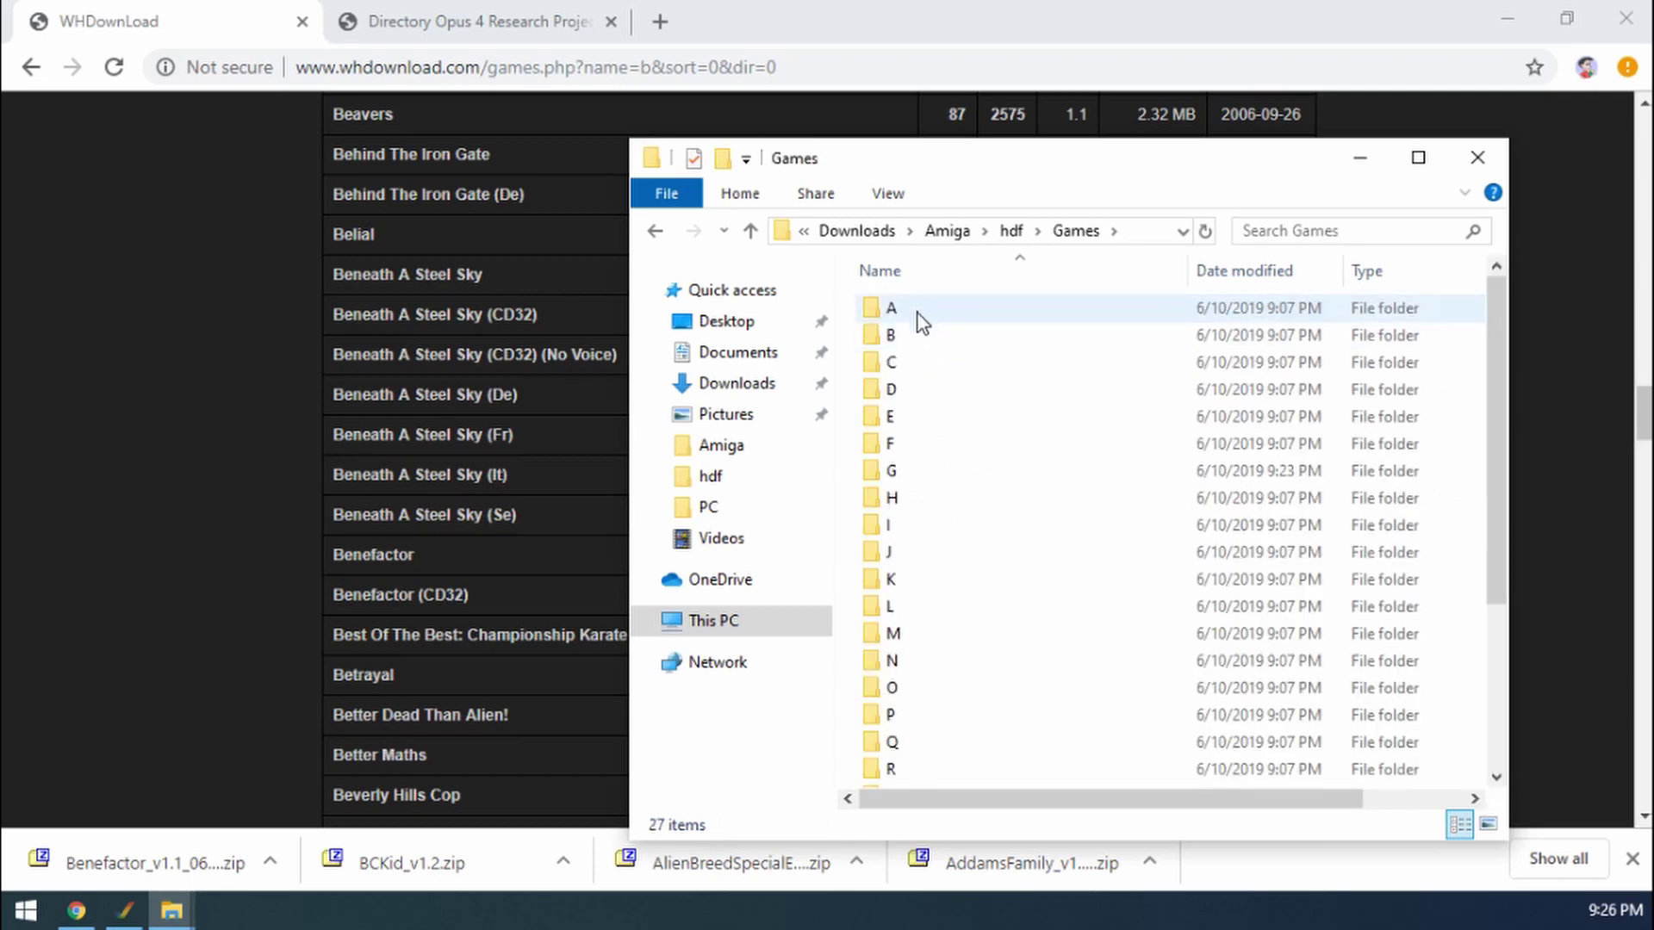
{"action": "double_click", "coordinate": [921, 318]}
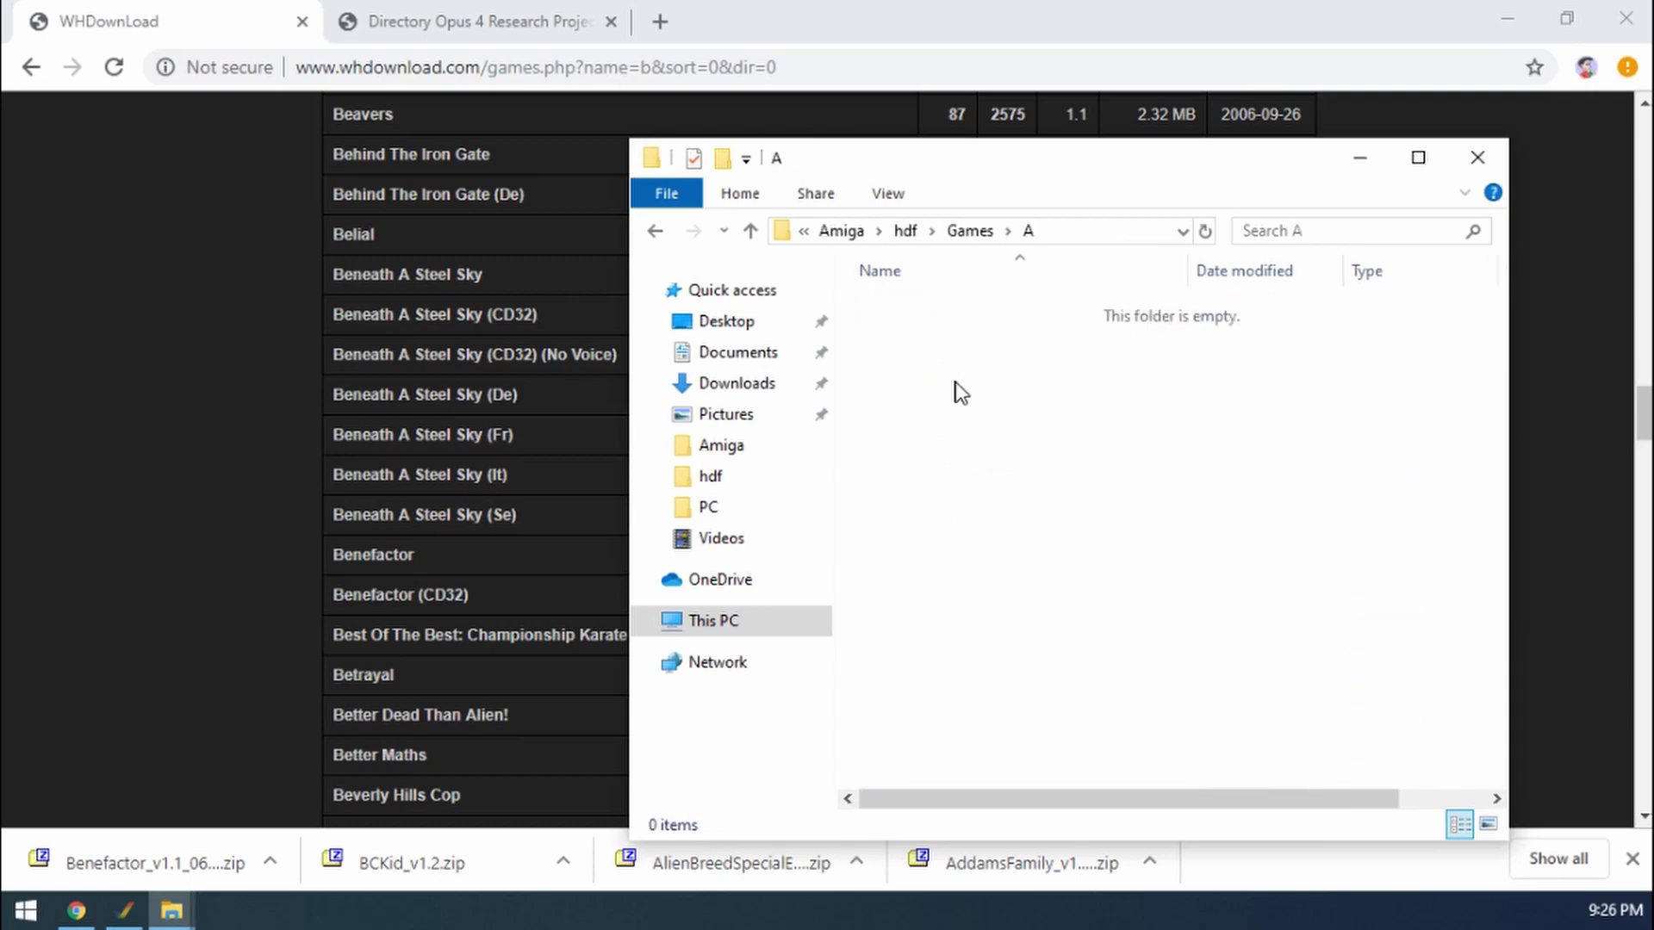
{"action": "key", "text": "ctrl+v"}
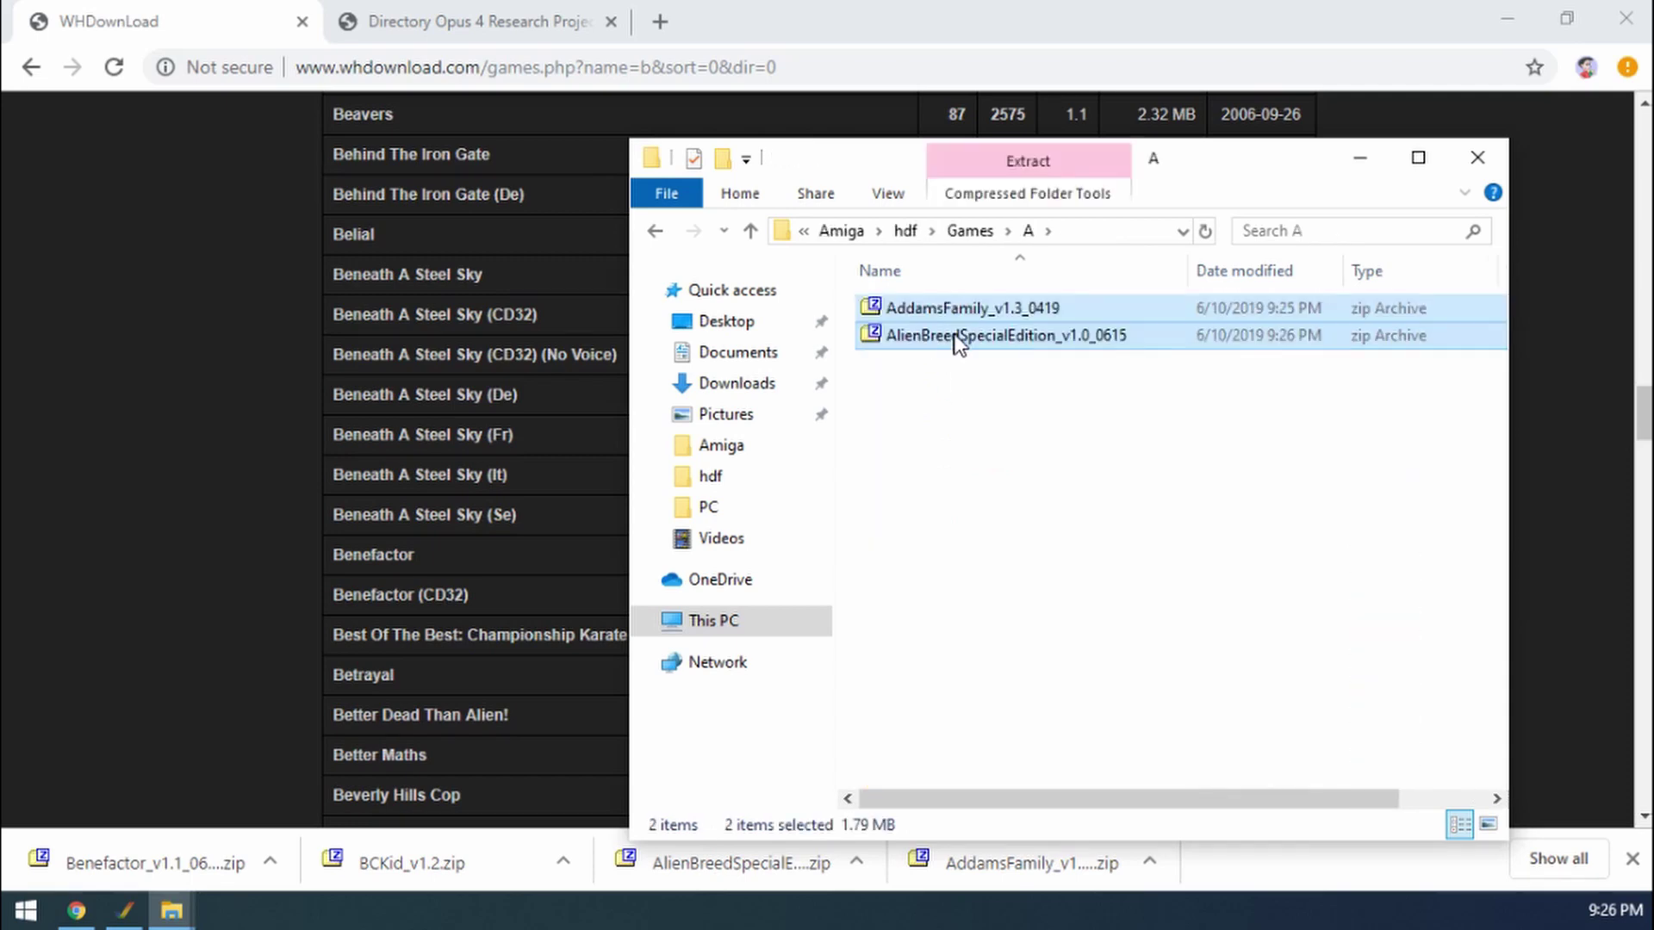
- Extract both game archives directly into the A folder with 7-Zip and delete the two zip files there
{"action": "right_click", "coordinate": [956, 339]}
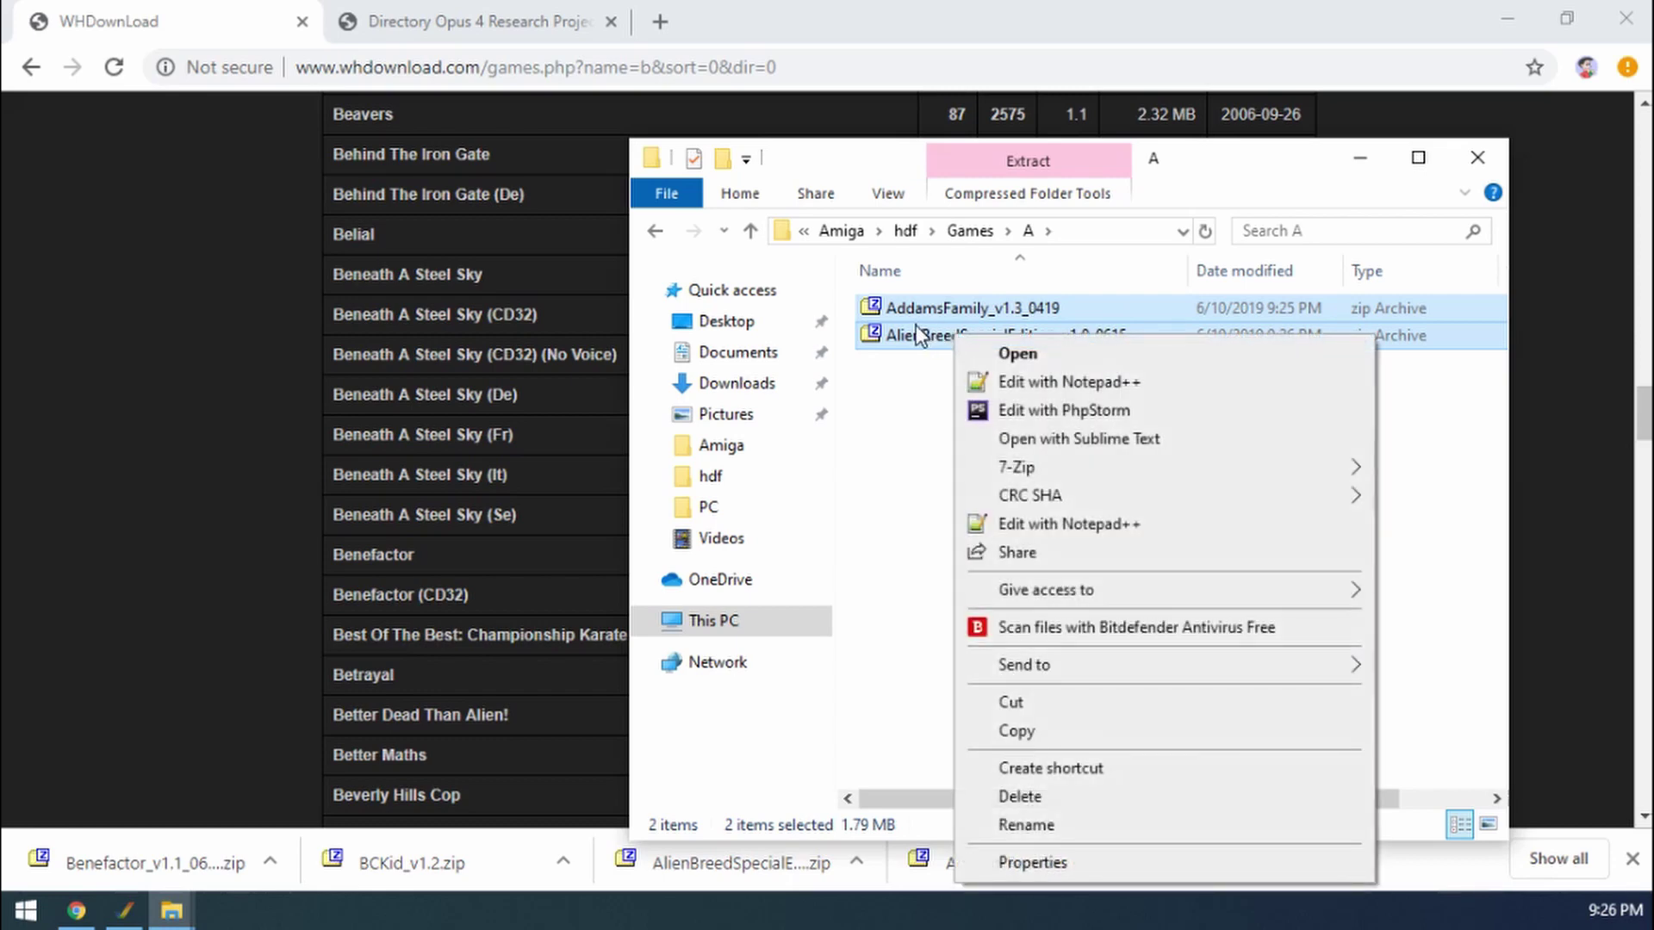
{"action": "mouse_move", "coordinate": [1018, 470]}
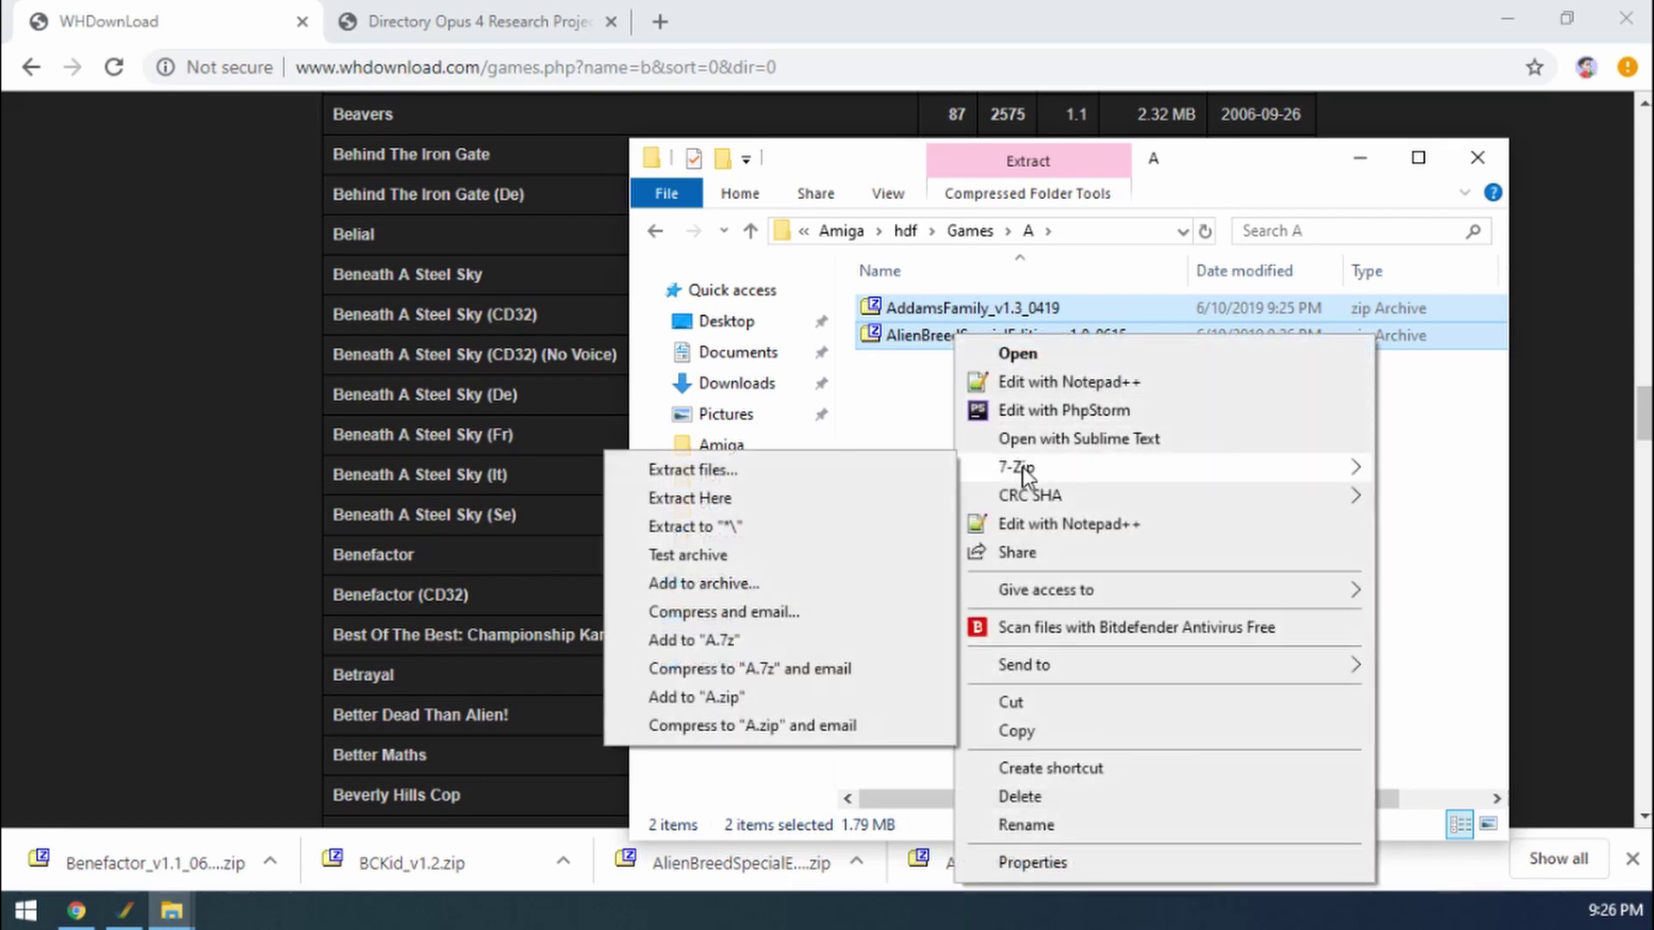
{"action": "left_click", "coordinate": [757, 504]}
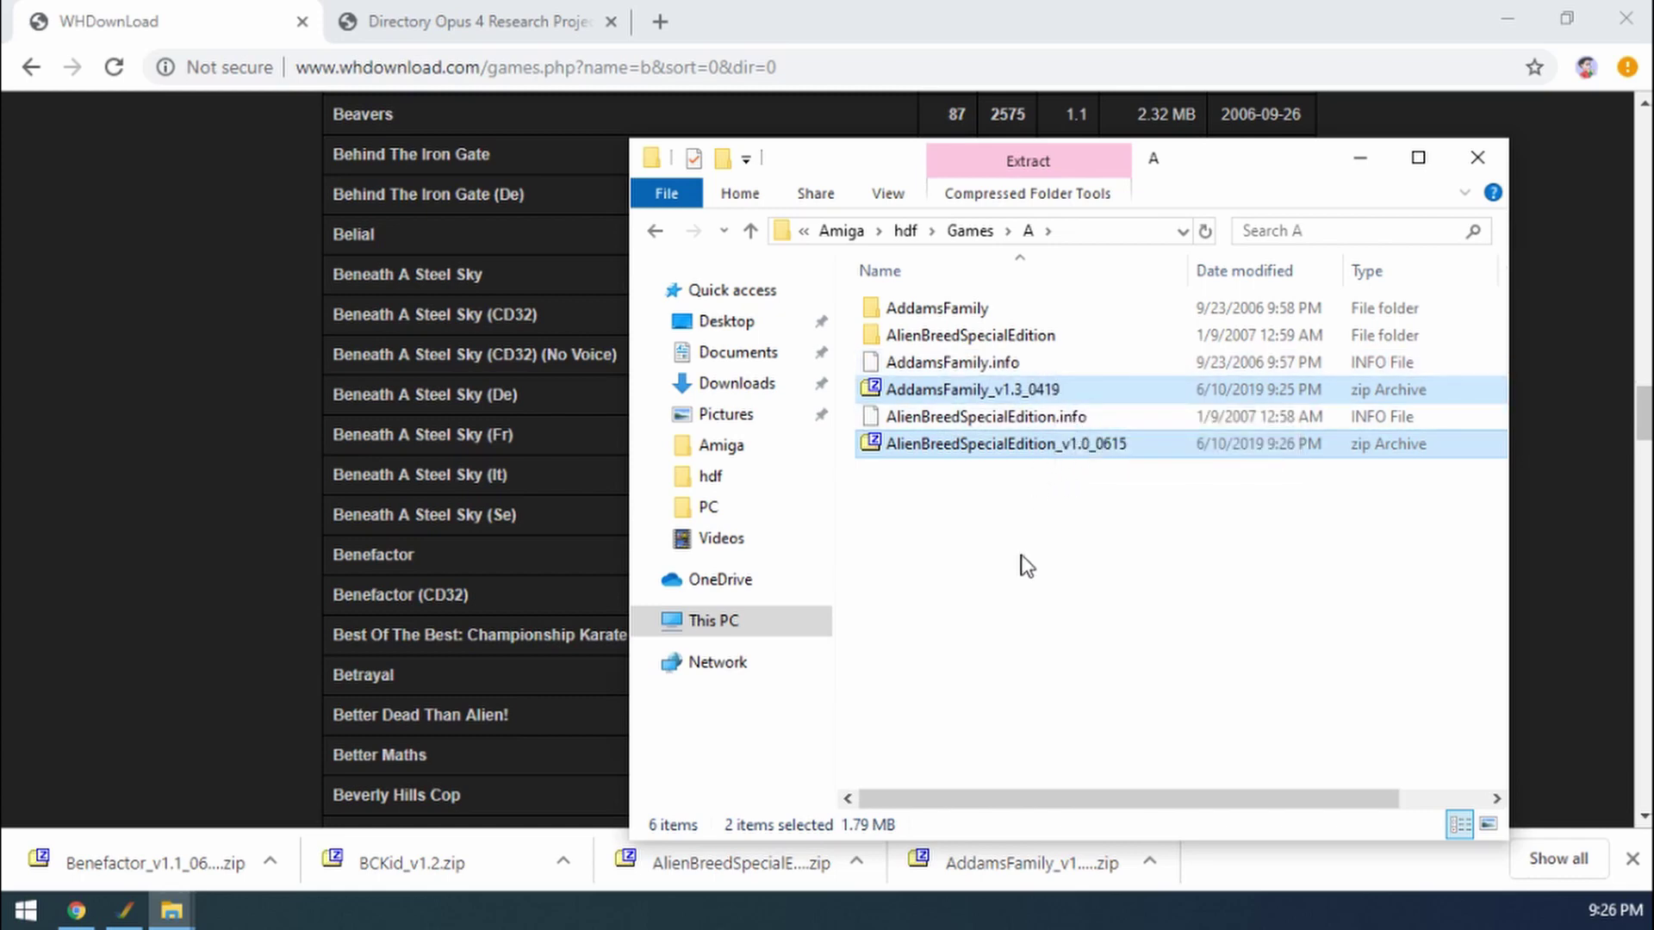
{"action": "key", "text": "Delete"}
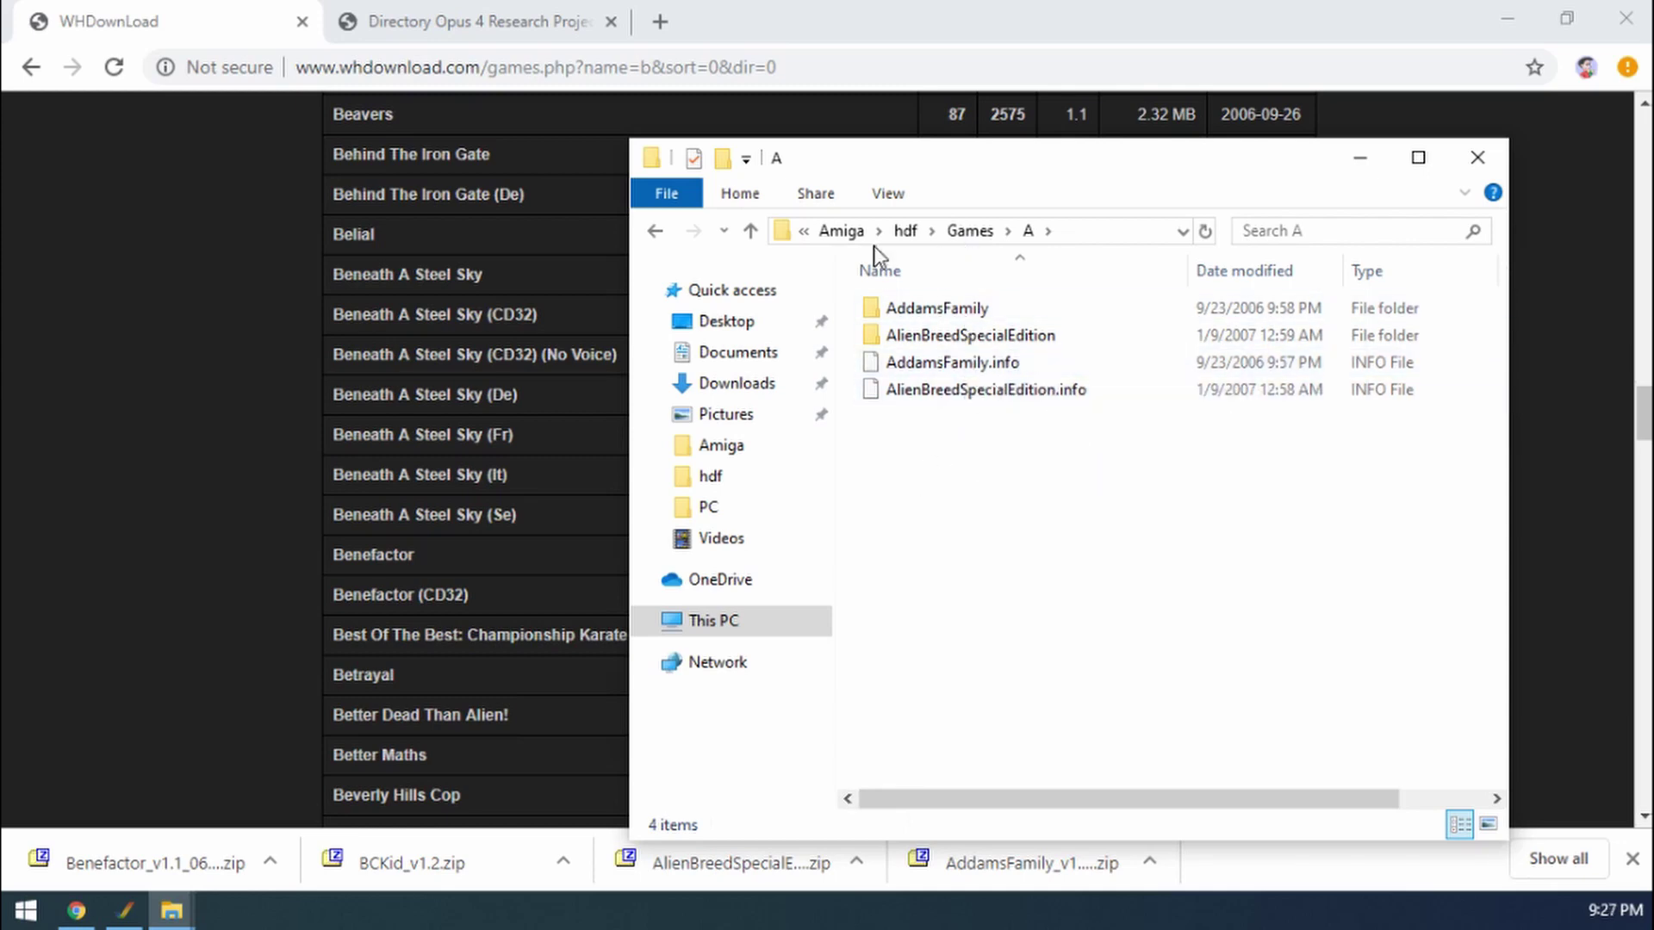
- Copy the BCKid_v1.2 and Benefactor_v1.1_0636 archives from Downloads into the Amiga\hdf\Games\B folder
{"action": "left_click", "coordinate": [654, 230]}
{"action": "left_click", "coordinate": [654, 231]}
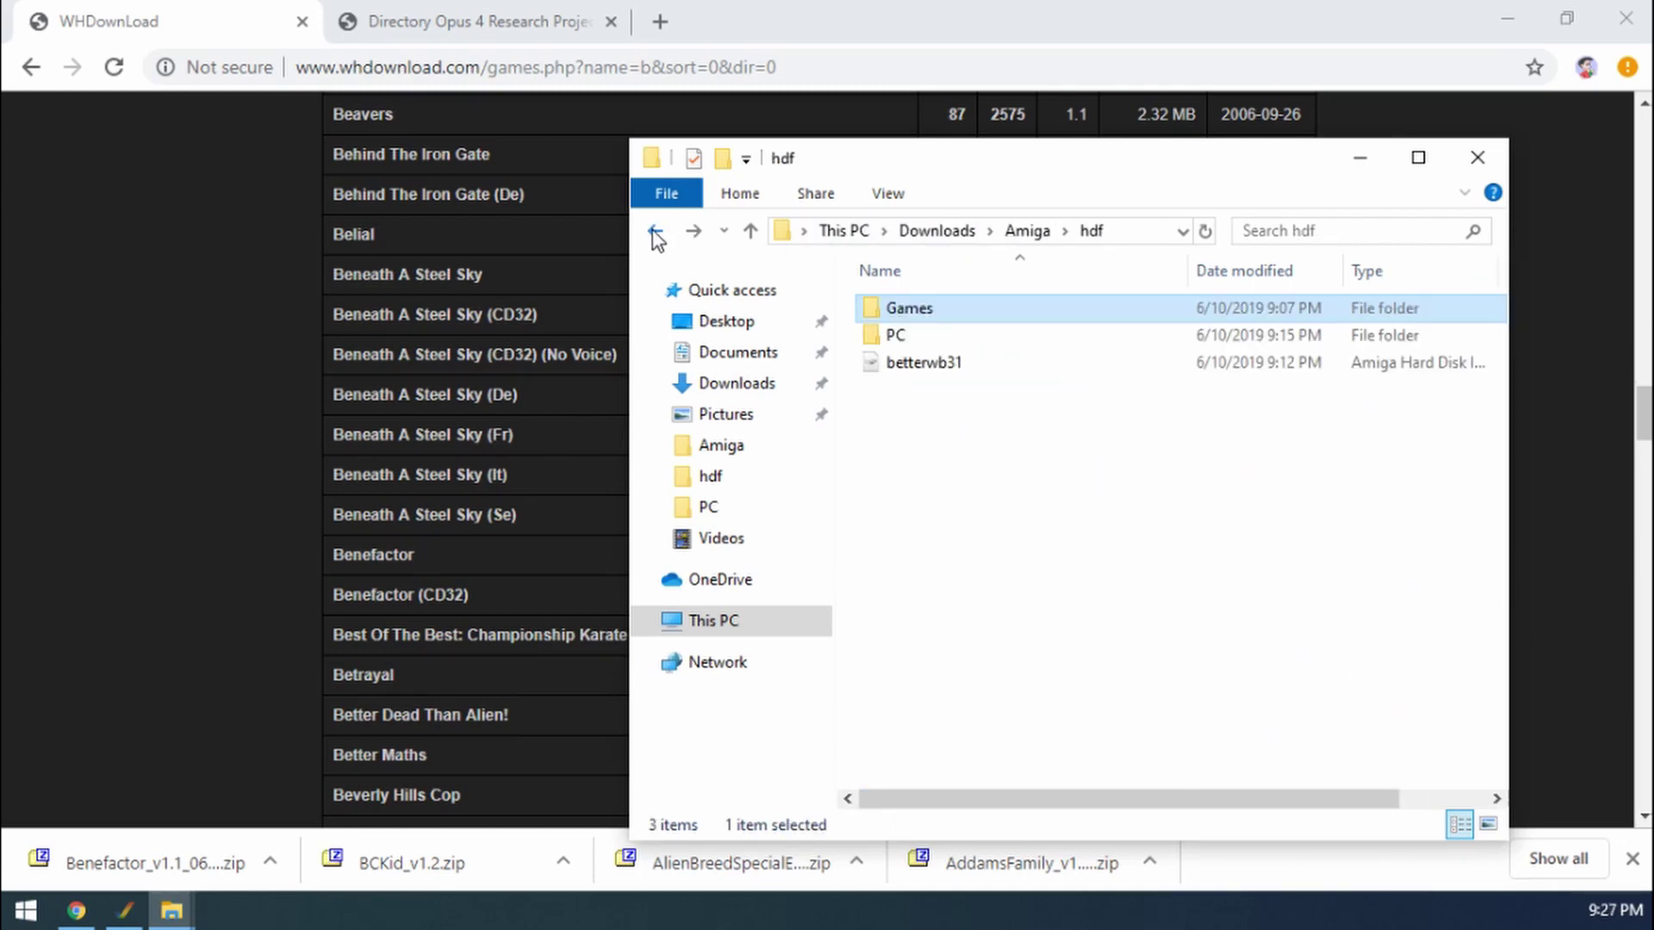
{"action": "left_click", "coordinate": [655, 231]}
{"action": "left_click", "coordinate": [655, 231]}
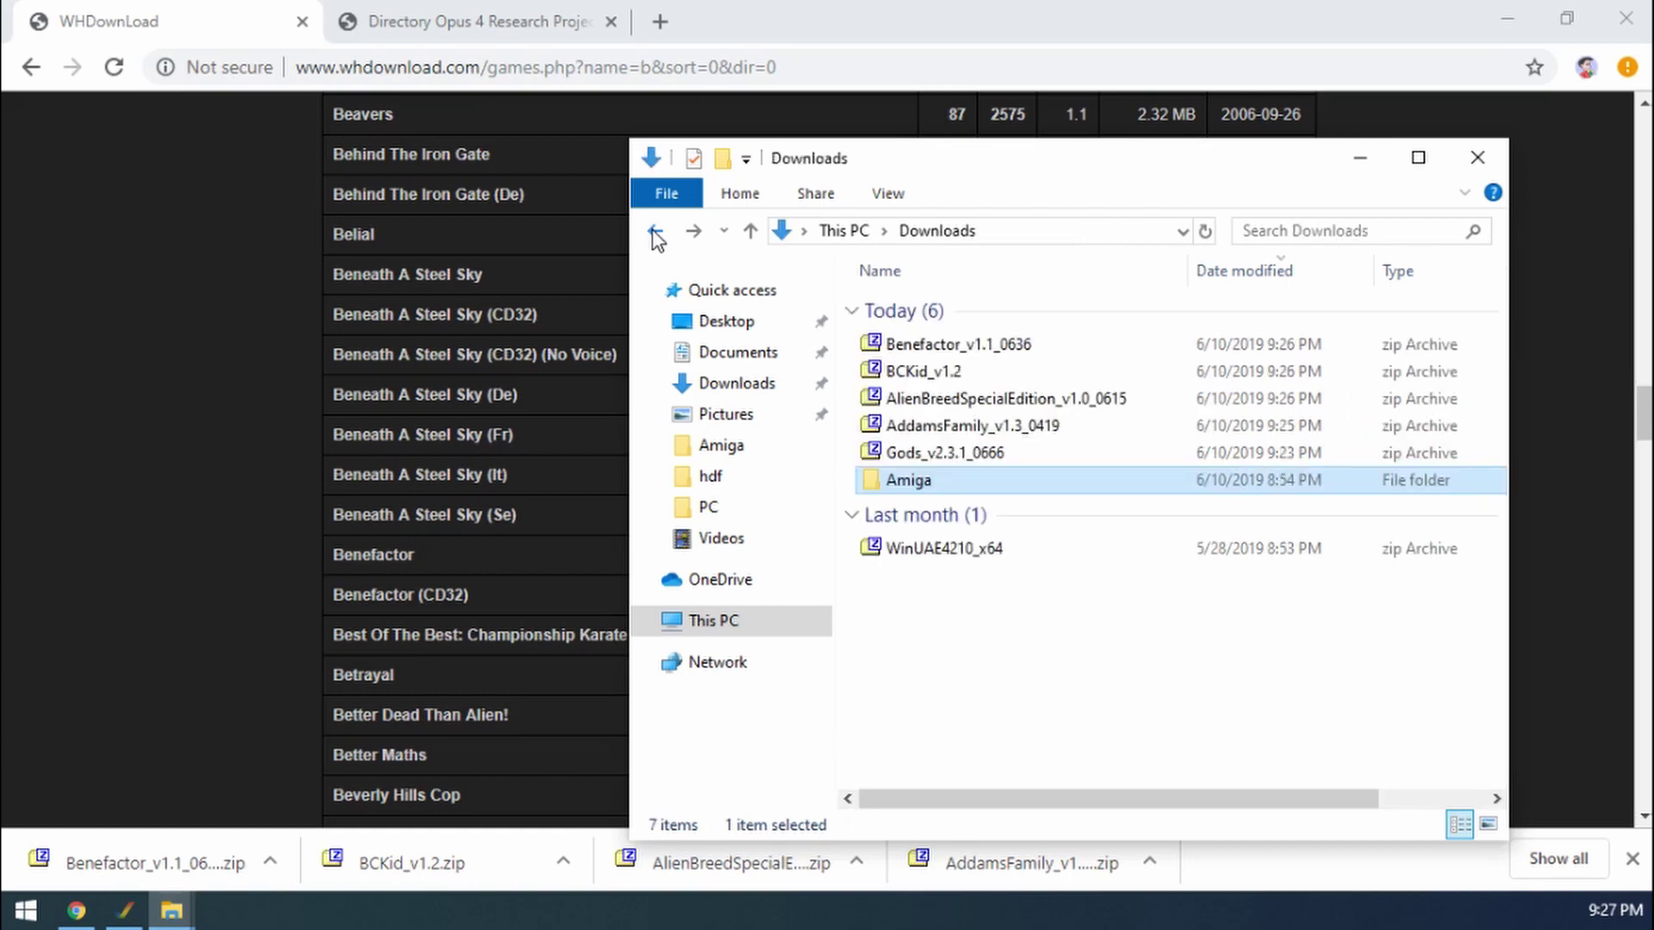
{"action": "left_click", "coordinate": [941, 372]}
{"action": "left_click", "coordinate": [954, 345], "text": "ctrl"}
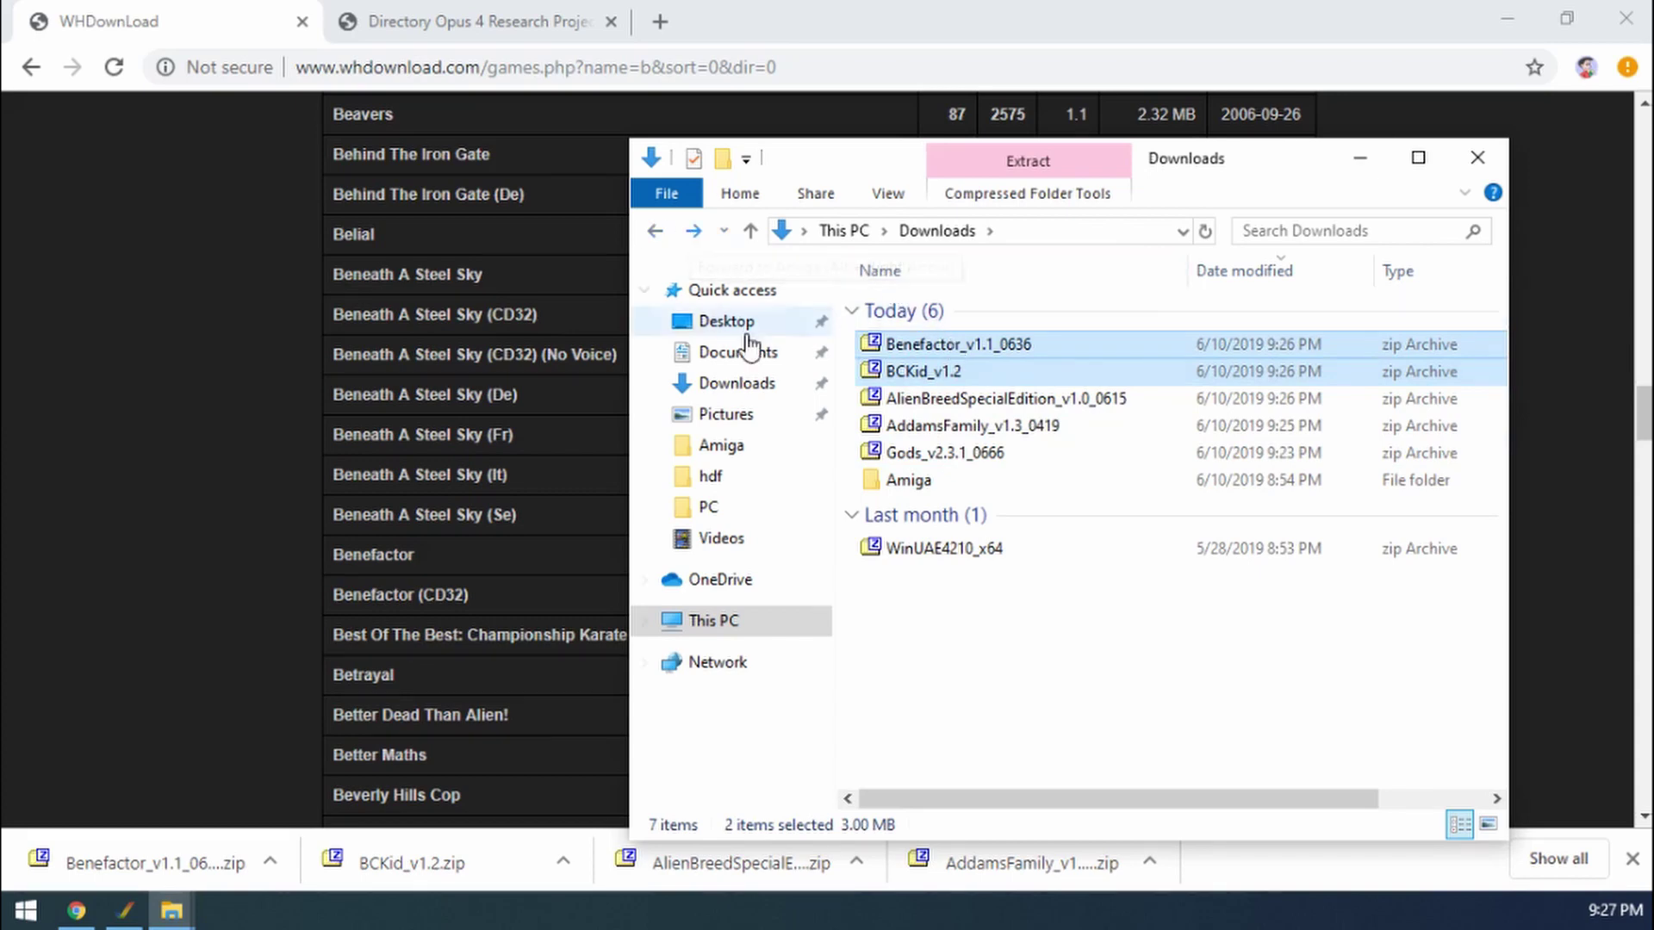
{"action": "left_click", "coordinate": [694, 231]}
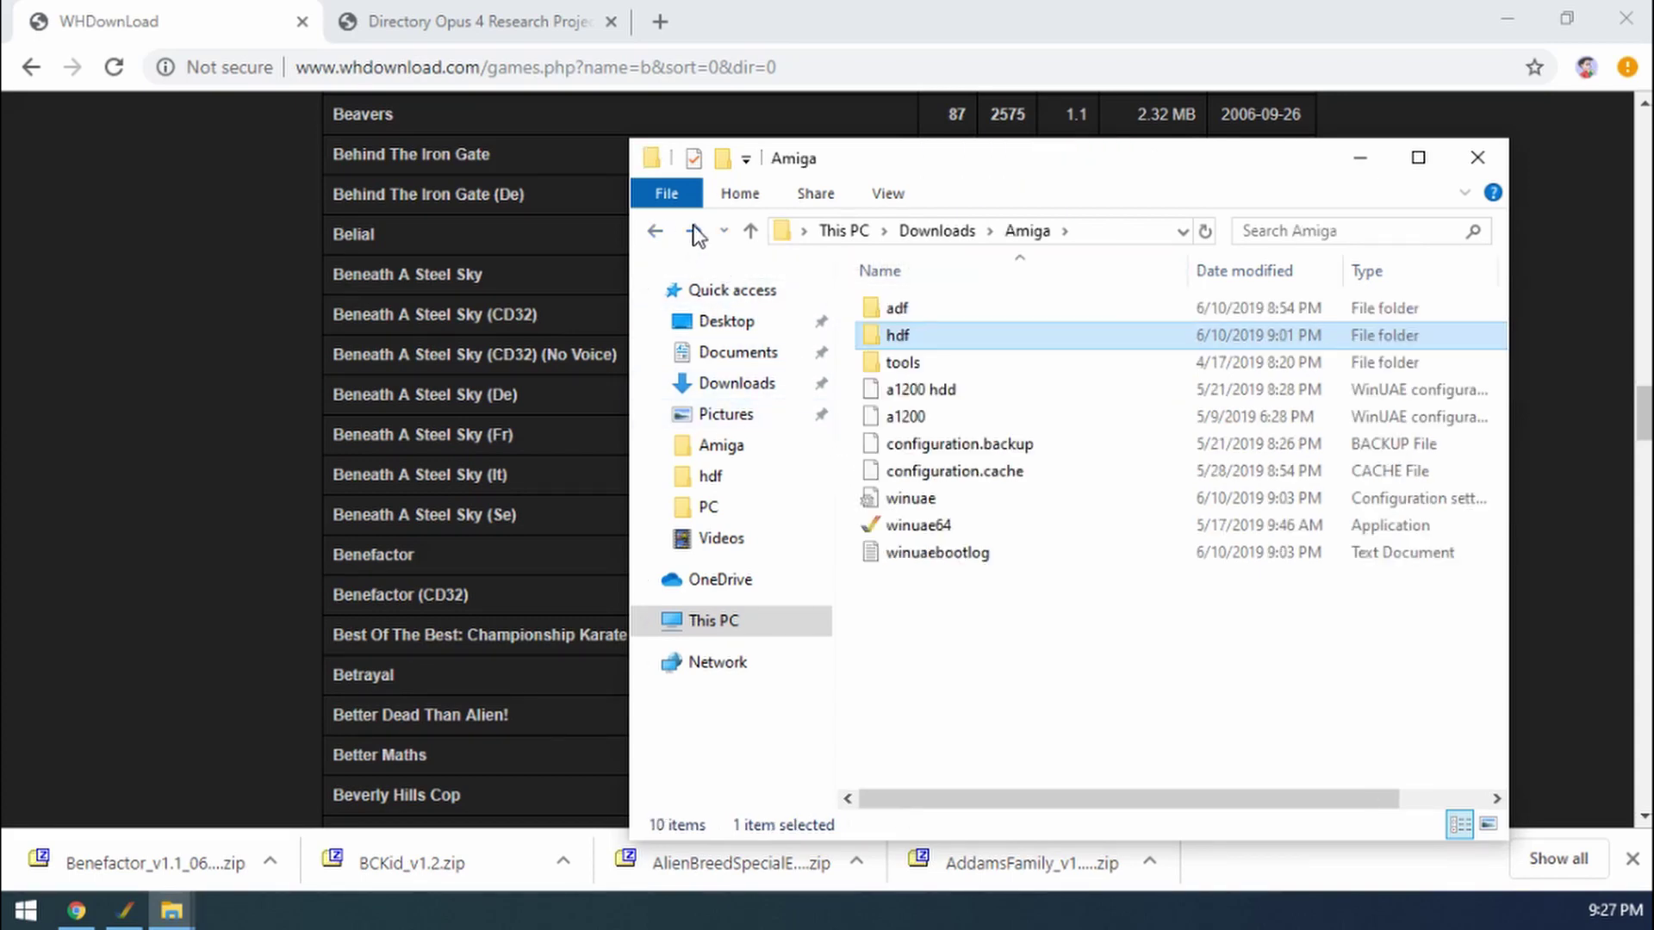
{"action": "left_click", "coordinate": [693, 231]}
{"action": "left_click", "coordinate": [694, 231]}
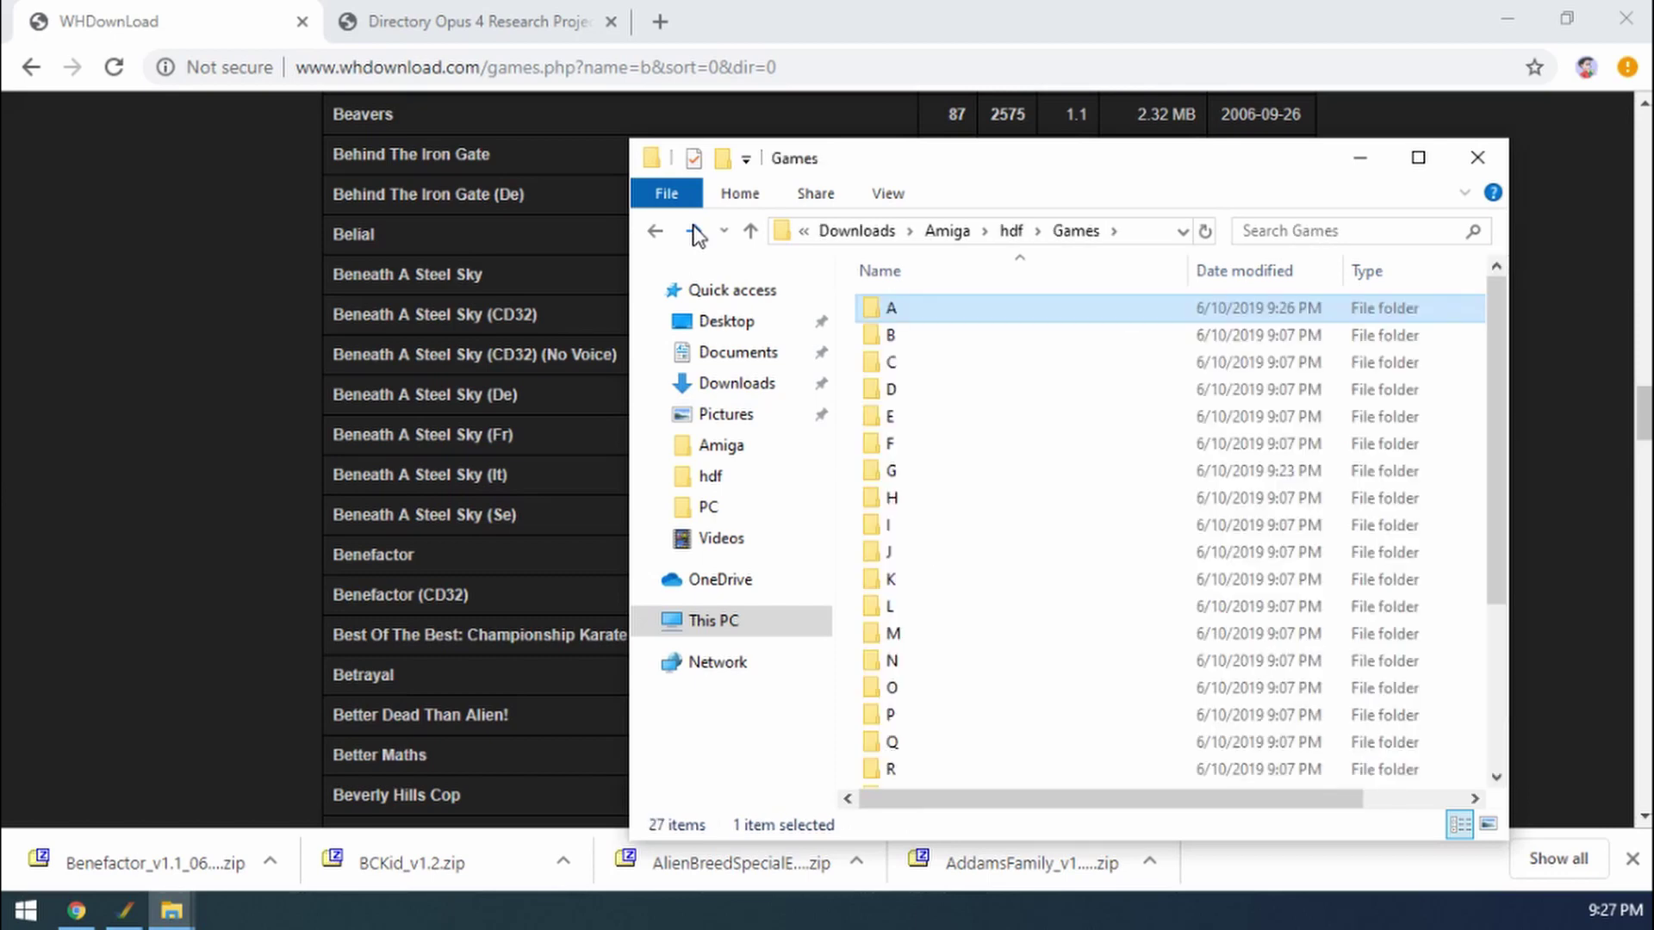
{"action": "double_click", "coordinate": [903, 341]}
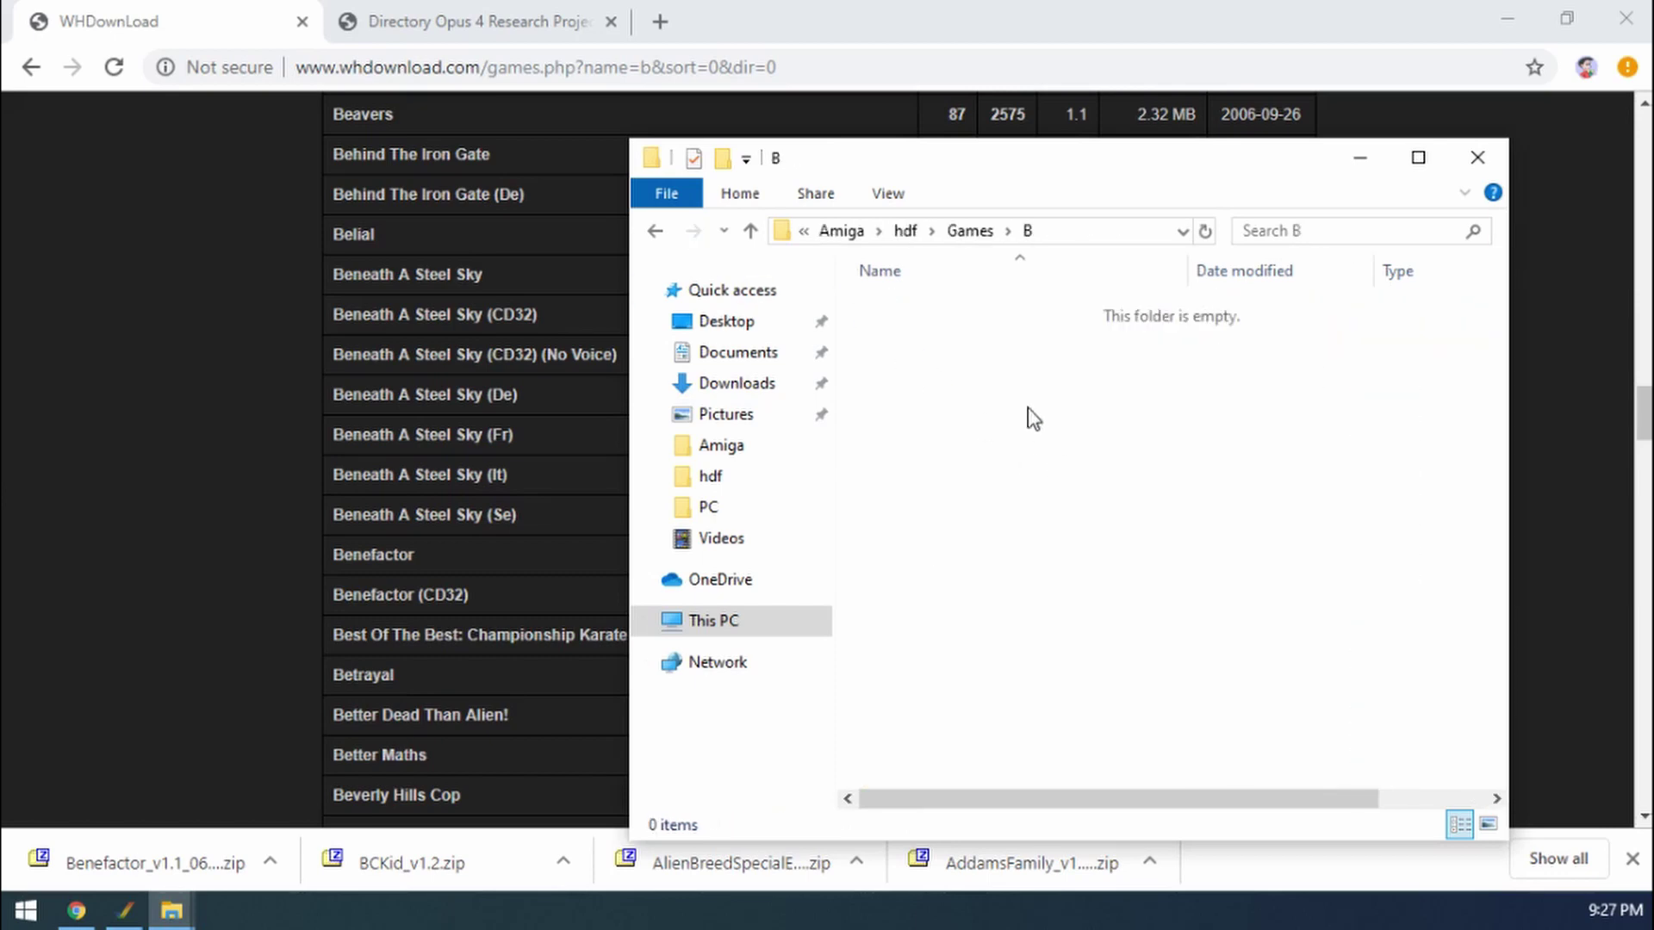
{"action": "key", "text": "ctrl+v"}
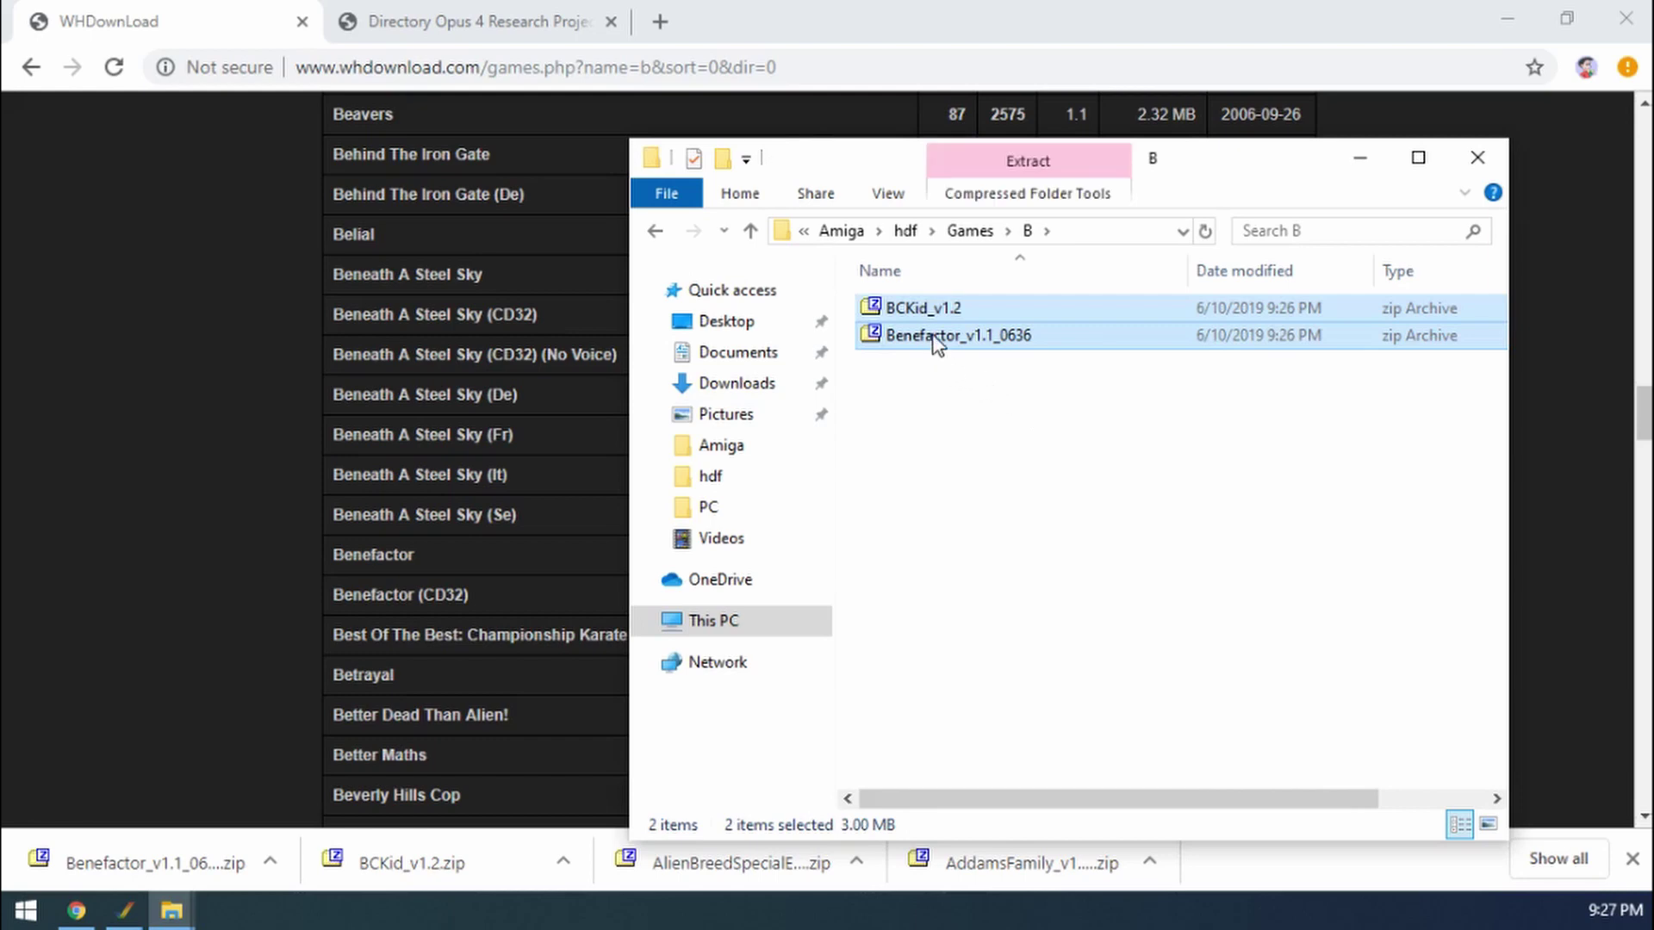
- Extract the BCKid and Benefactor archives directly into the B folder with 7-Zip and delete both zip files there
{"action": "right_click", "coordinate": [932, 334]}
{"action": "mouse_move", "coordinate": [1027, 465]}
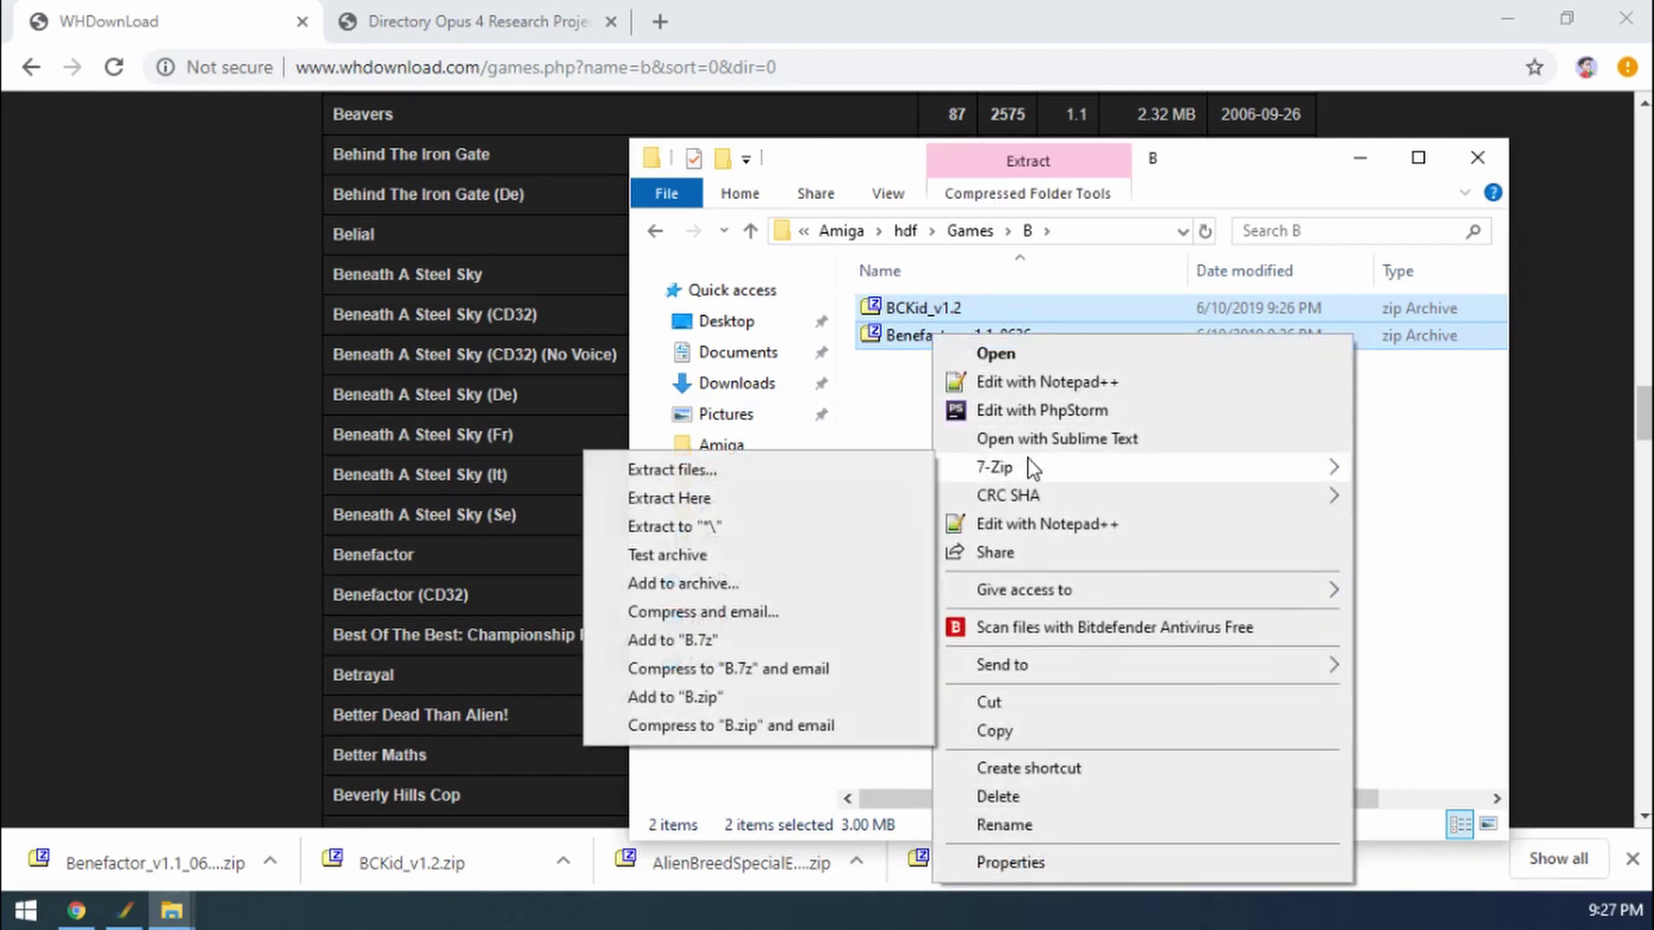
{"action": "left_click", "coordinate": [765, 501]}
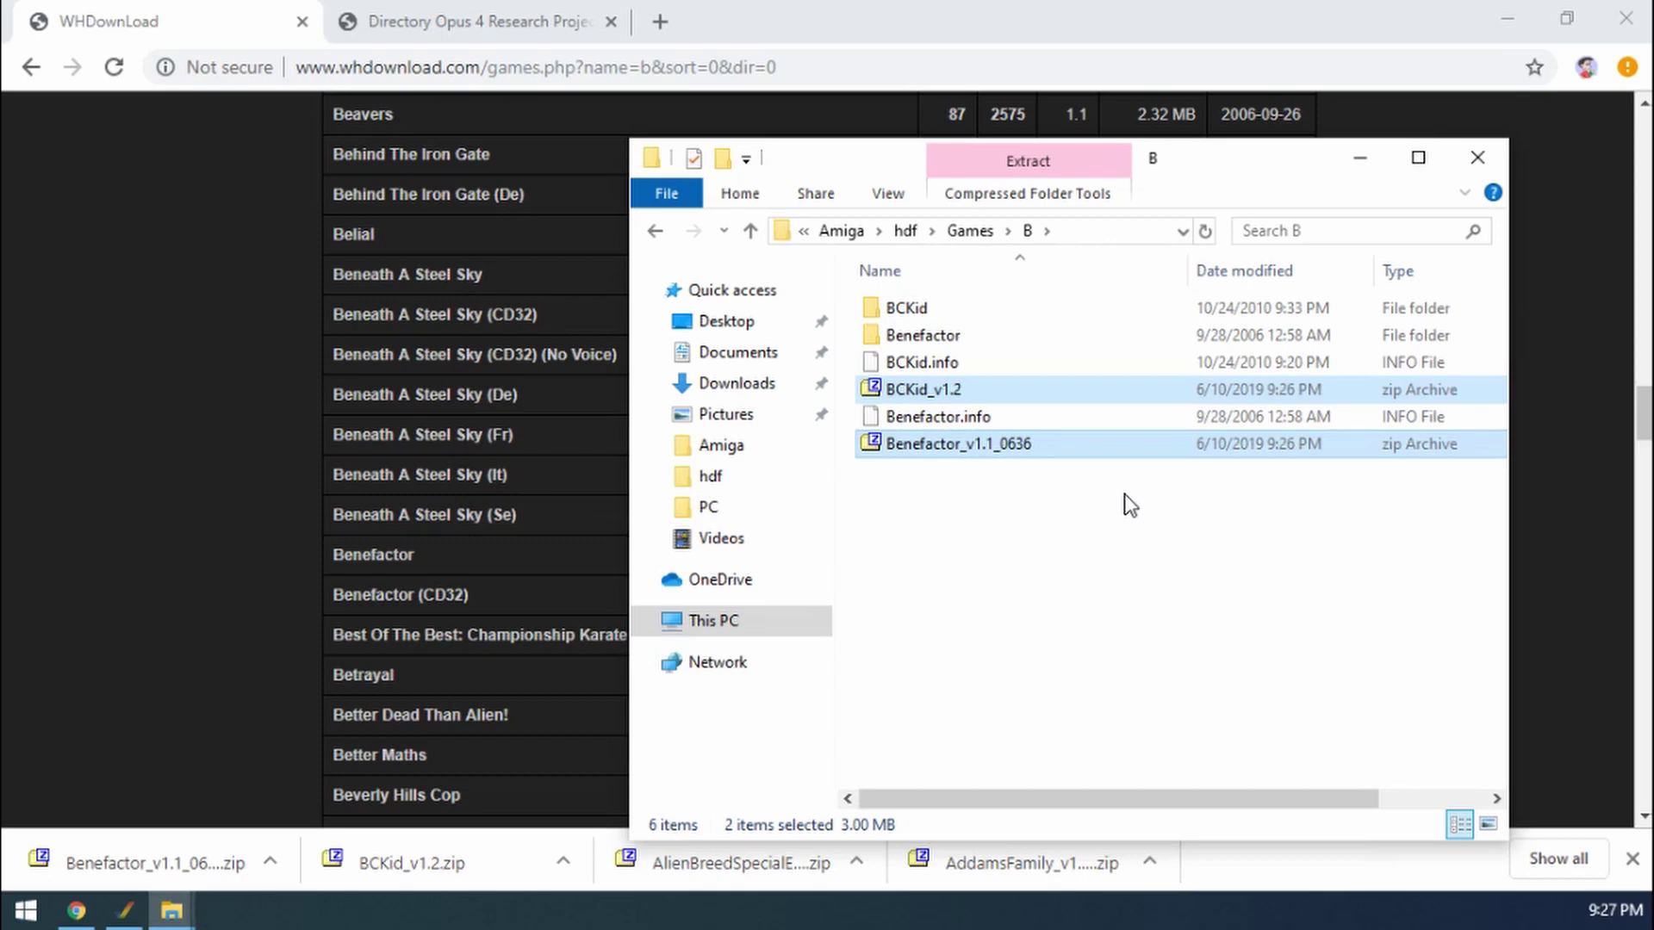
{"action": "key", "text": "Delete"}
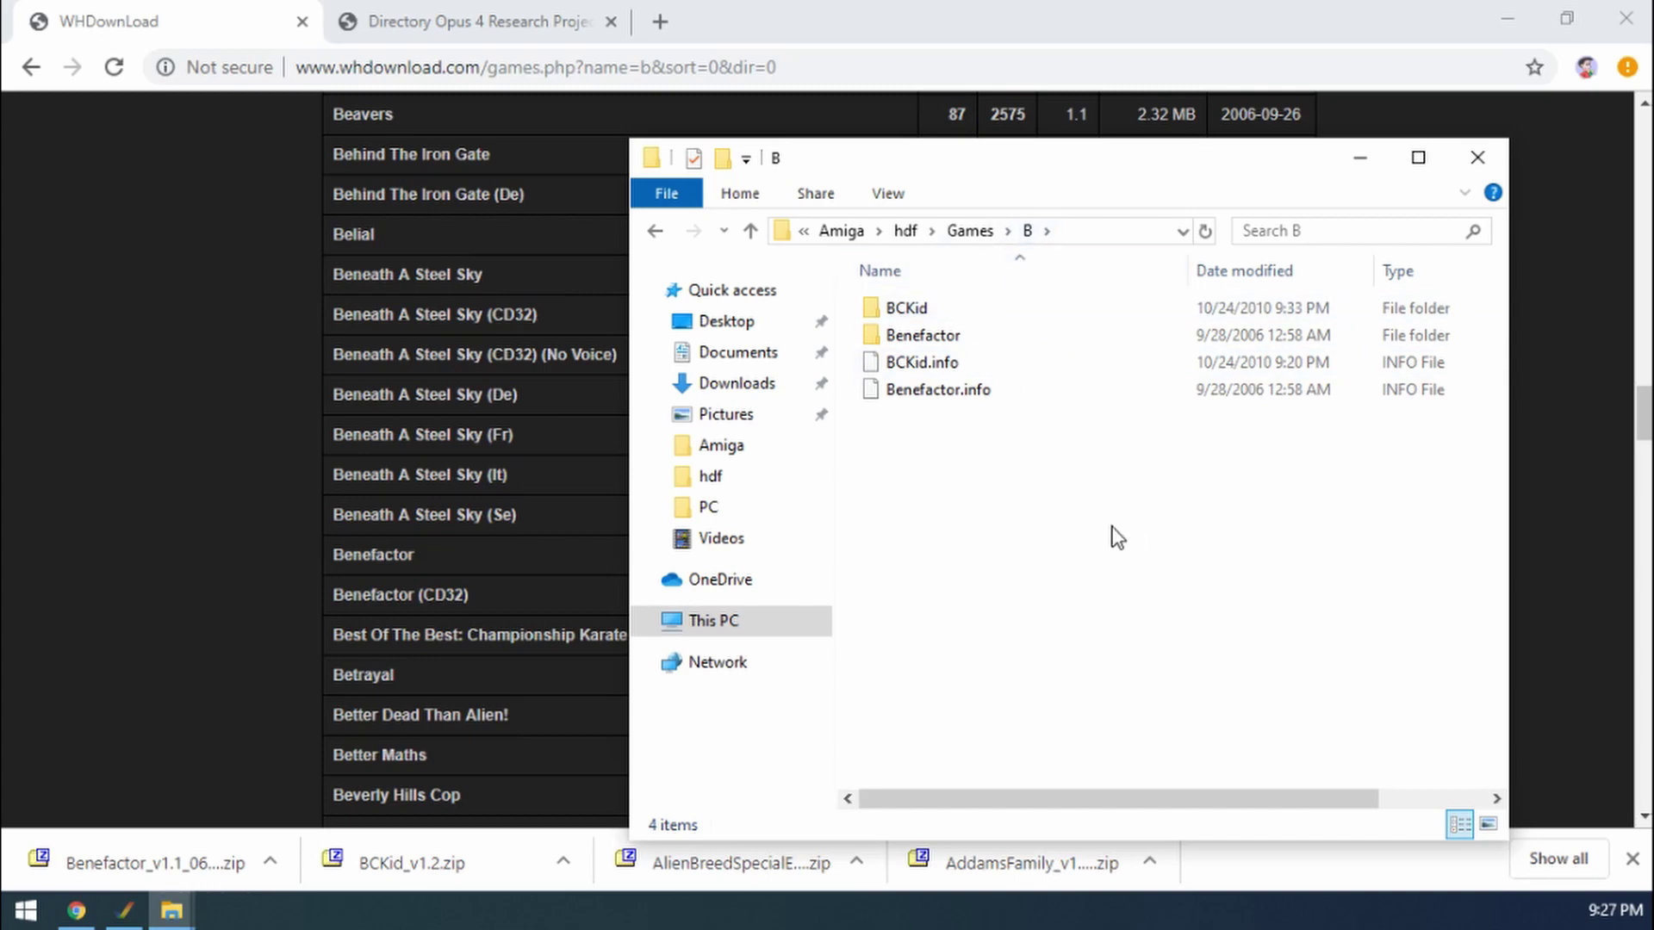
- Switch to WinUAE and launch AlienBreedSpecialEdition from drawer A on the Games drive
{"action": "left_click", "coordinate": [127, 911]}
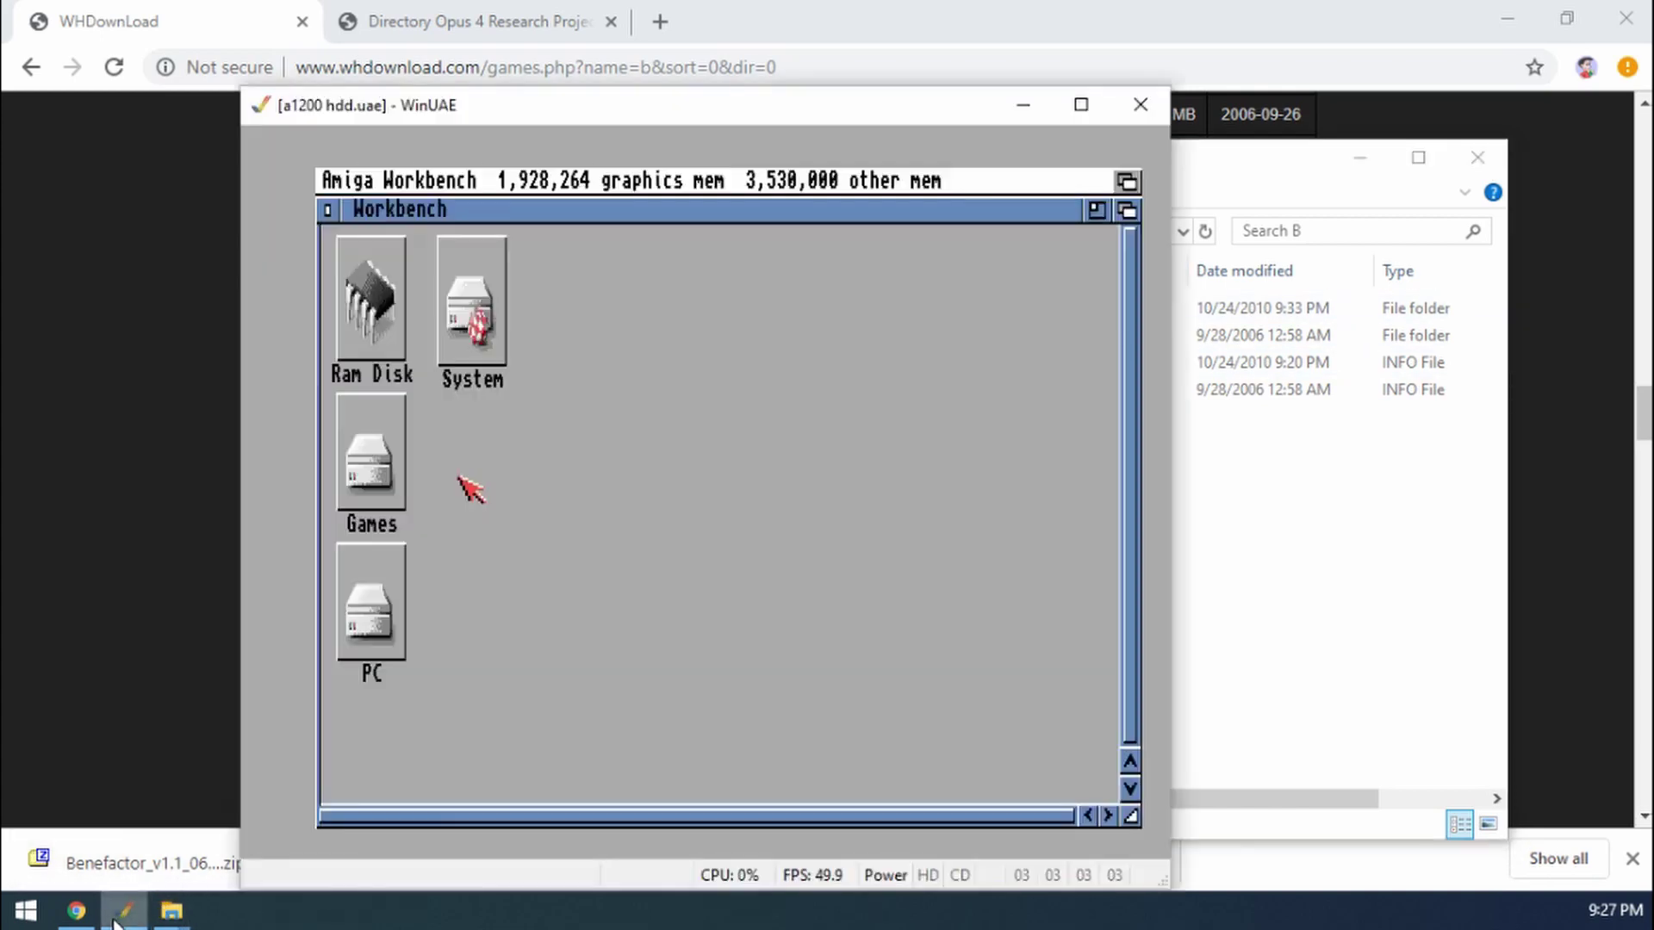
{"action": "double_click", "coordinate": [390, 476]}
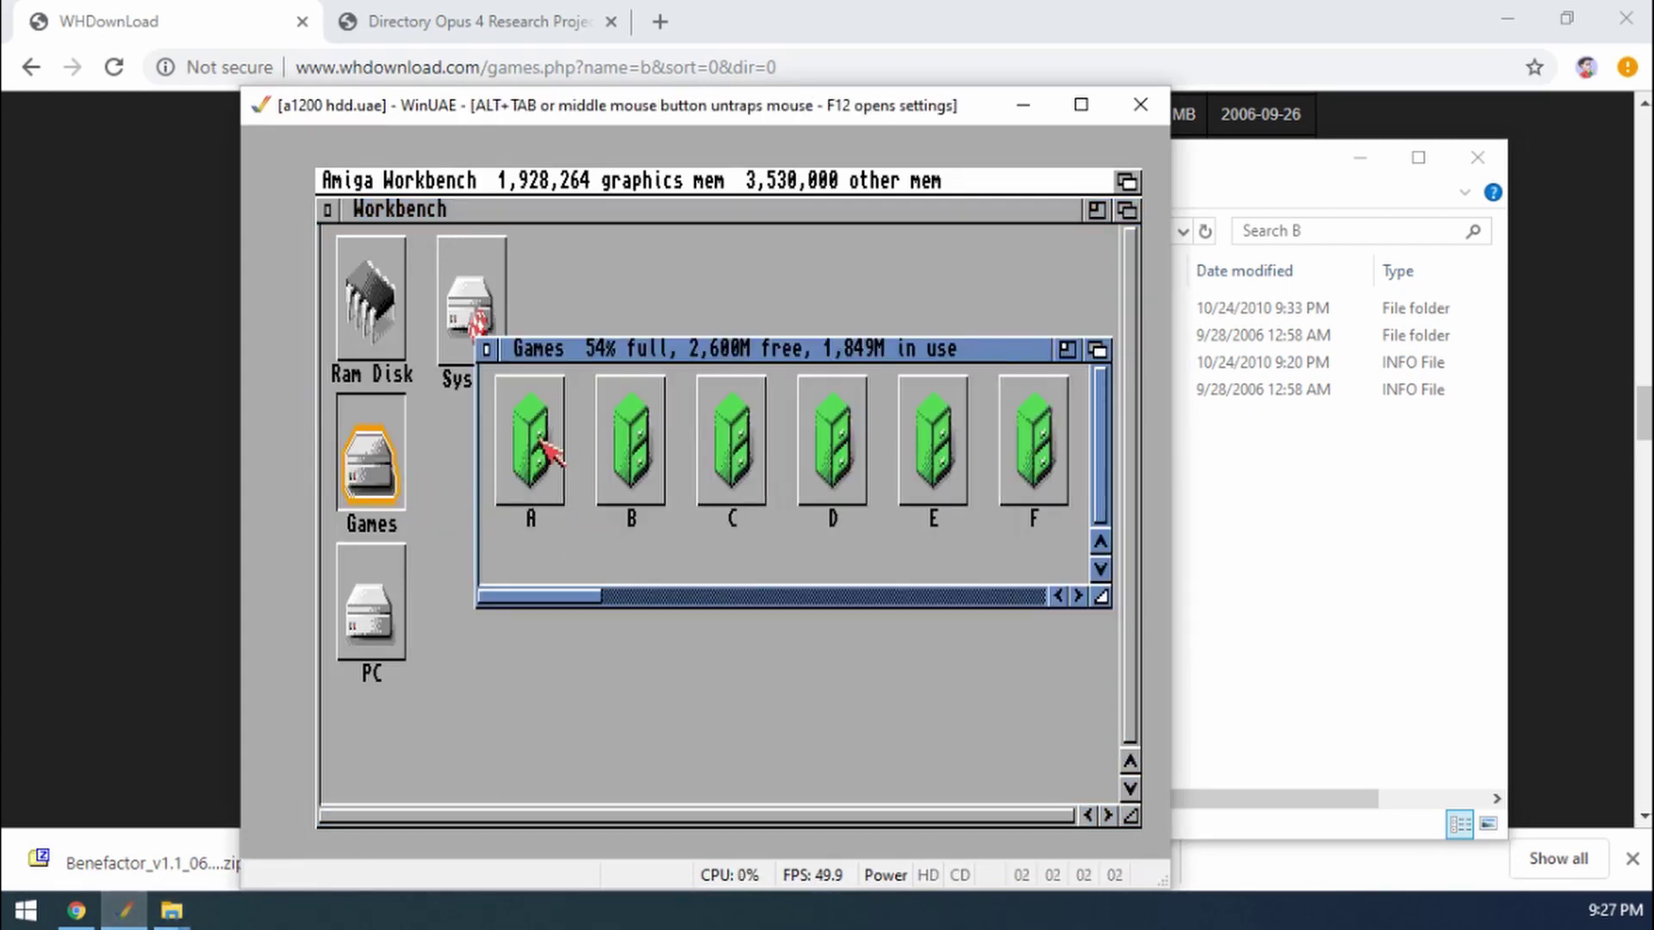
{"action": "double_click", "coordinate": [541, 448]}
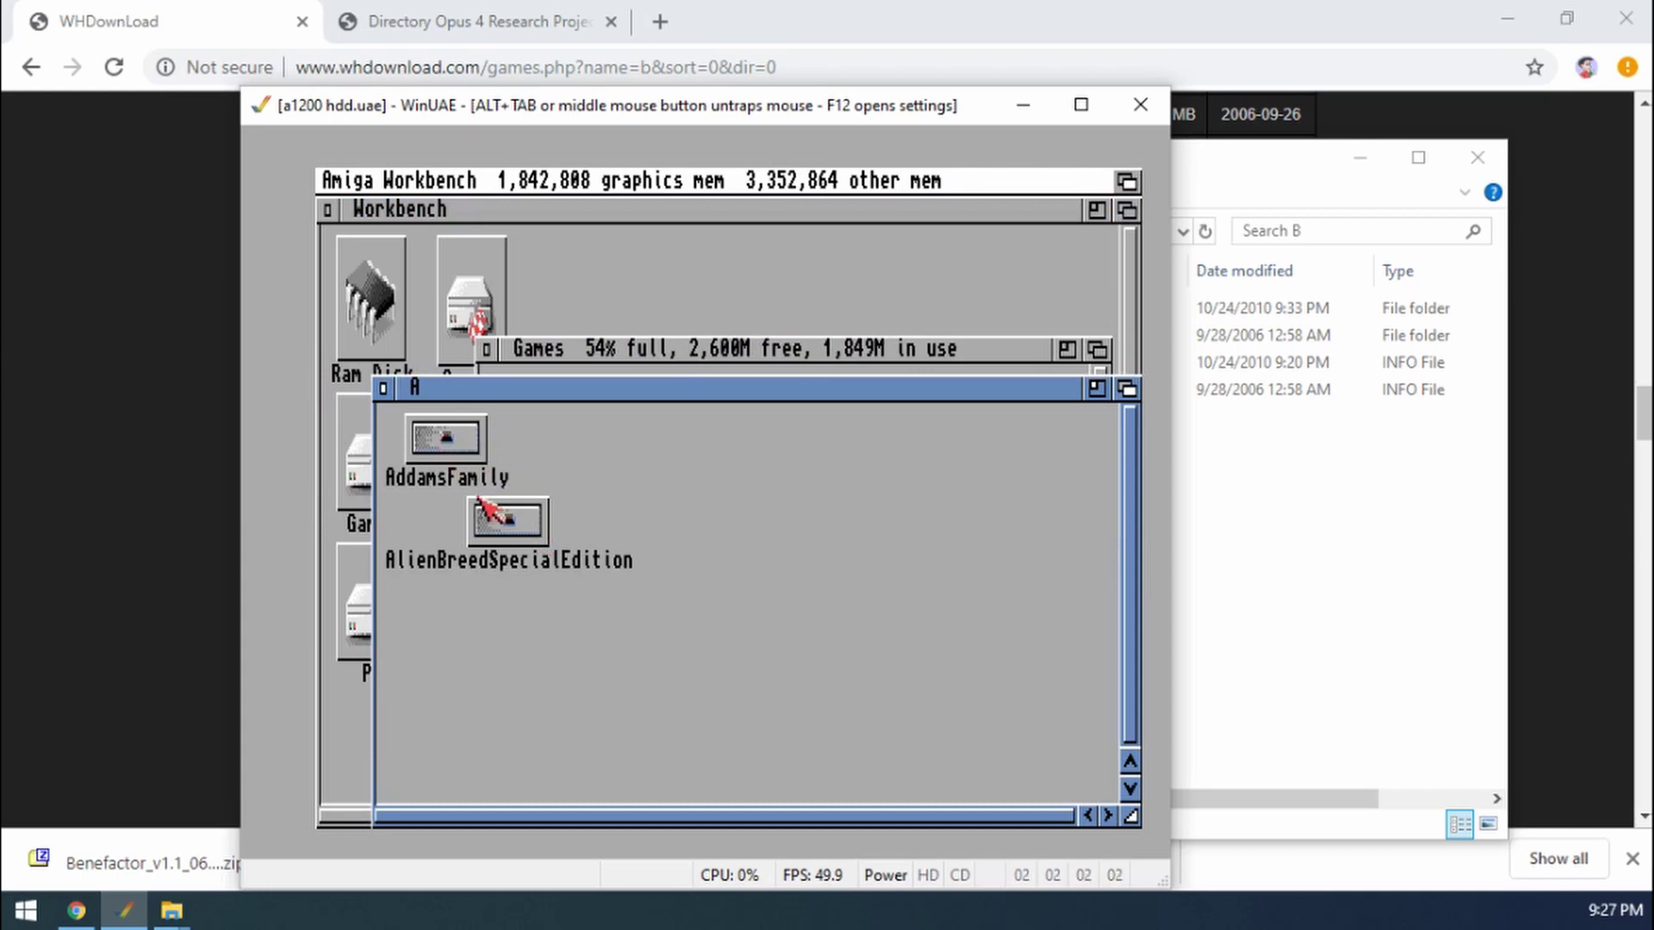
{"action": "double_click", "coordinate": [504, 521]}
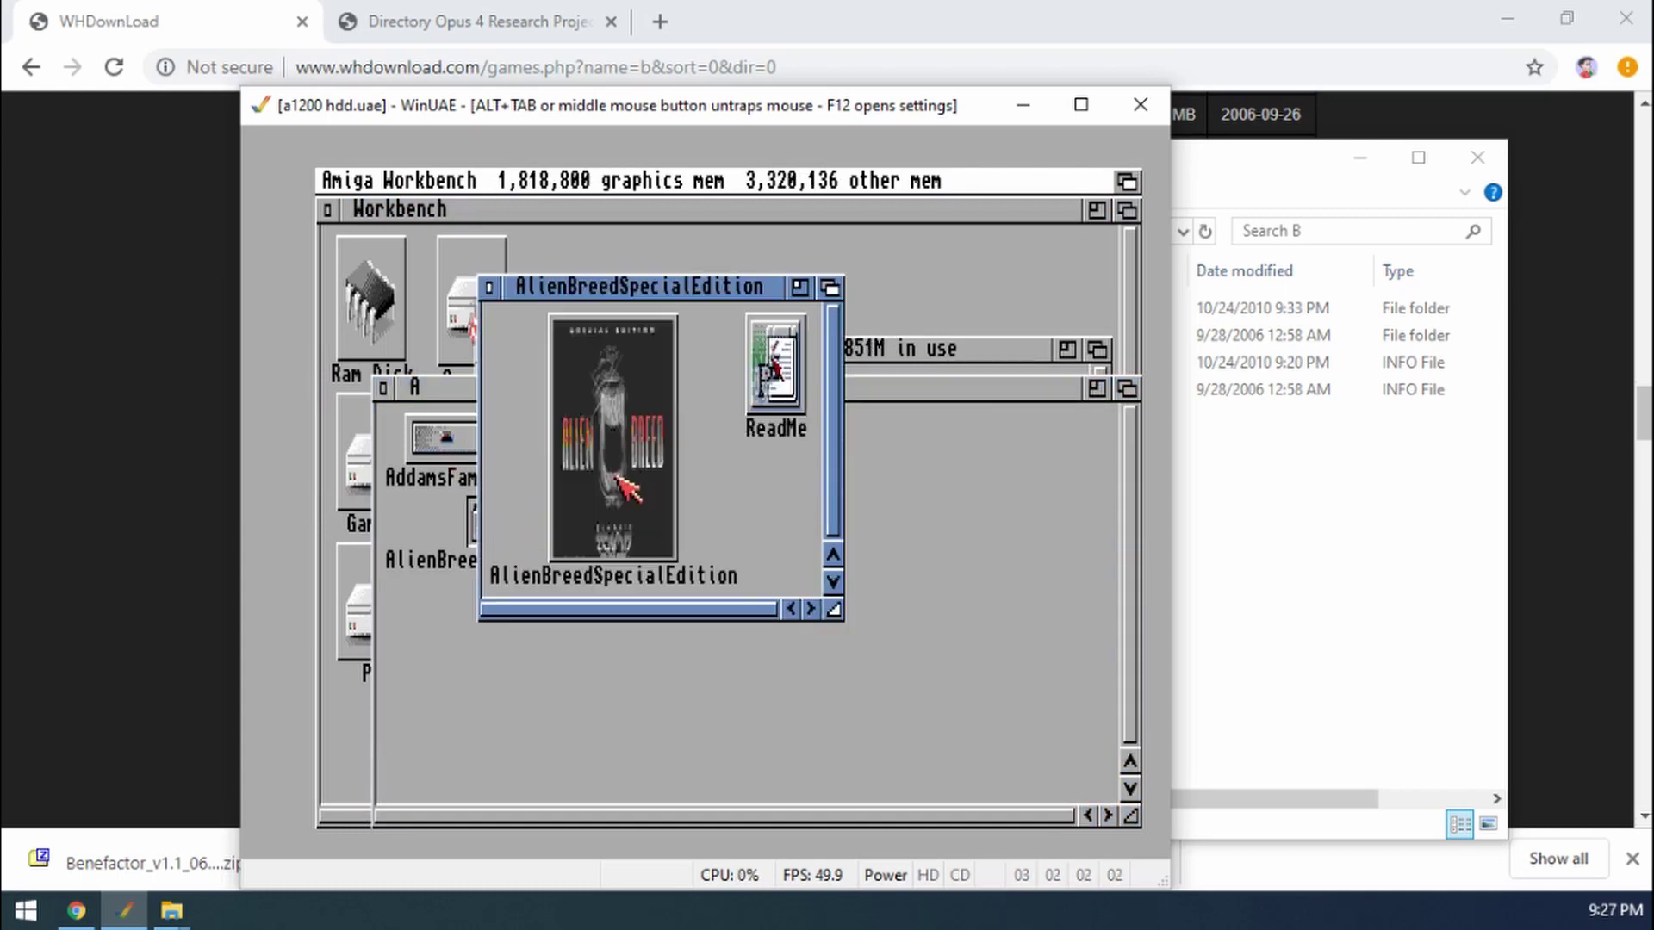
{"action": "double_click", "coordinate": [613, 470]}
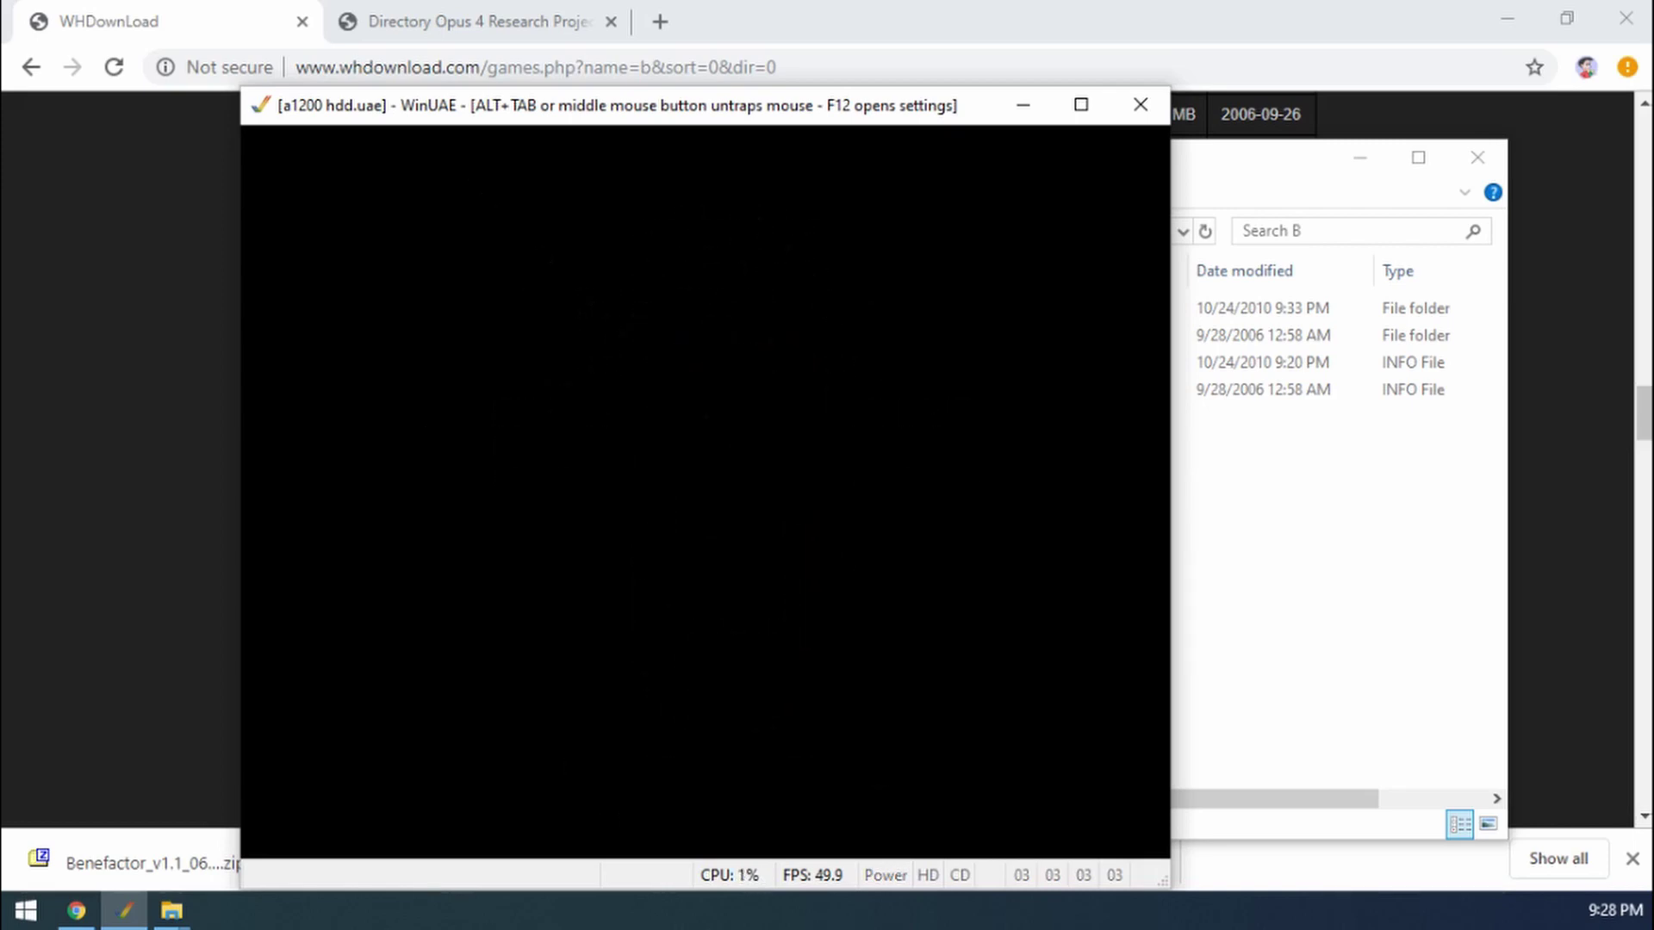
- Open the WinUAE settings while the game runs and move the properties window slightly higher
{"action": "key", "text": "F12"}
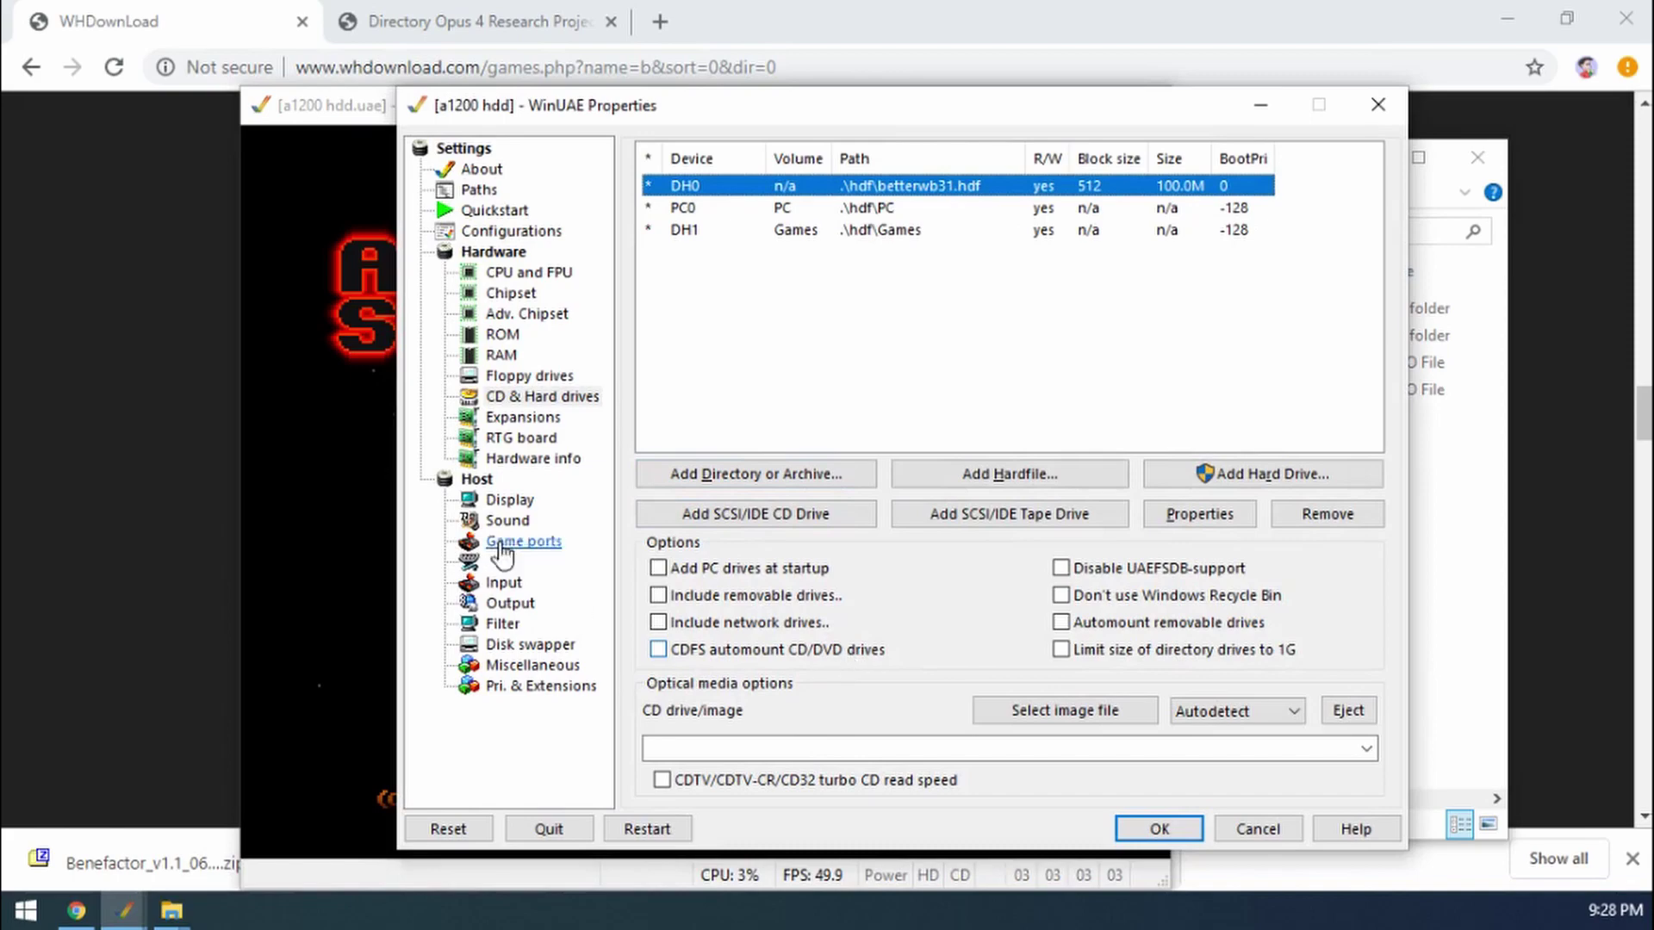
{"action": "left_click_drag", "start_coordinate": [603, 125], "coordinate": [673, 79]}
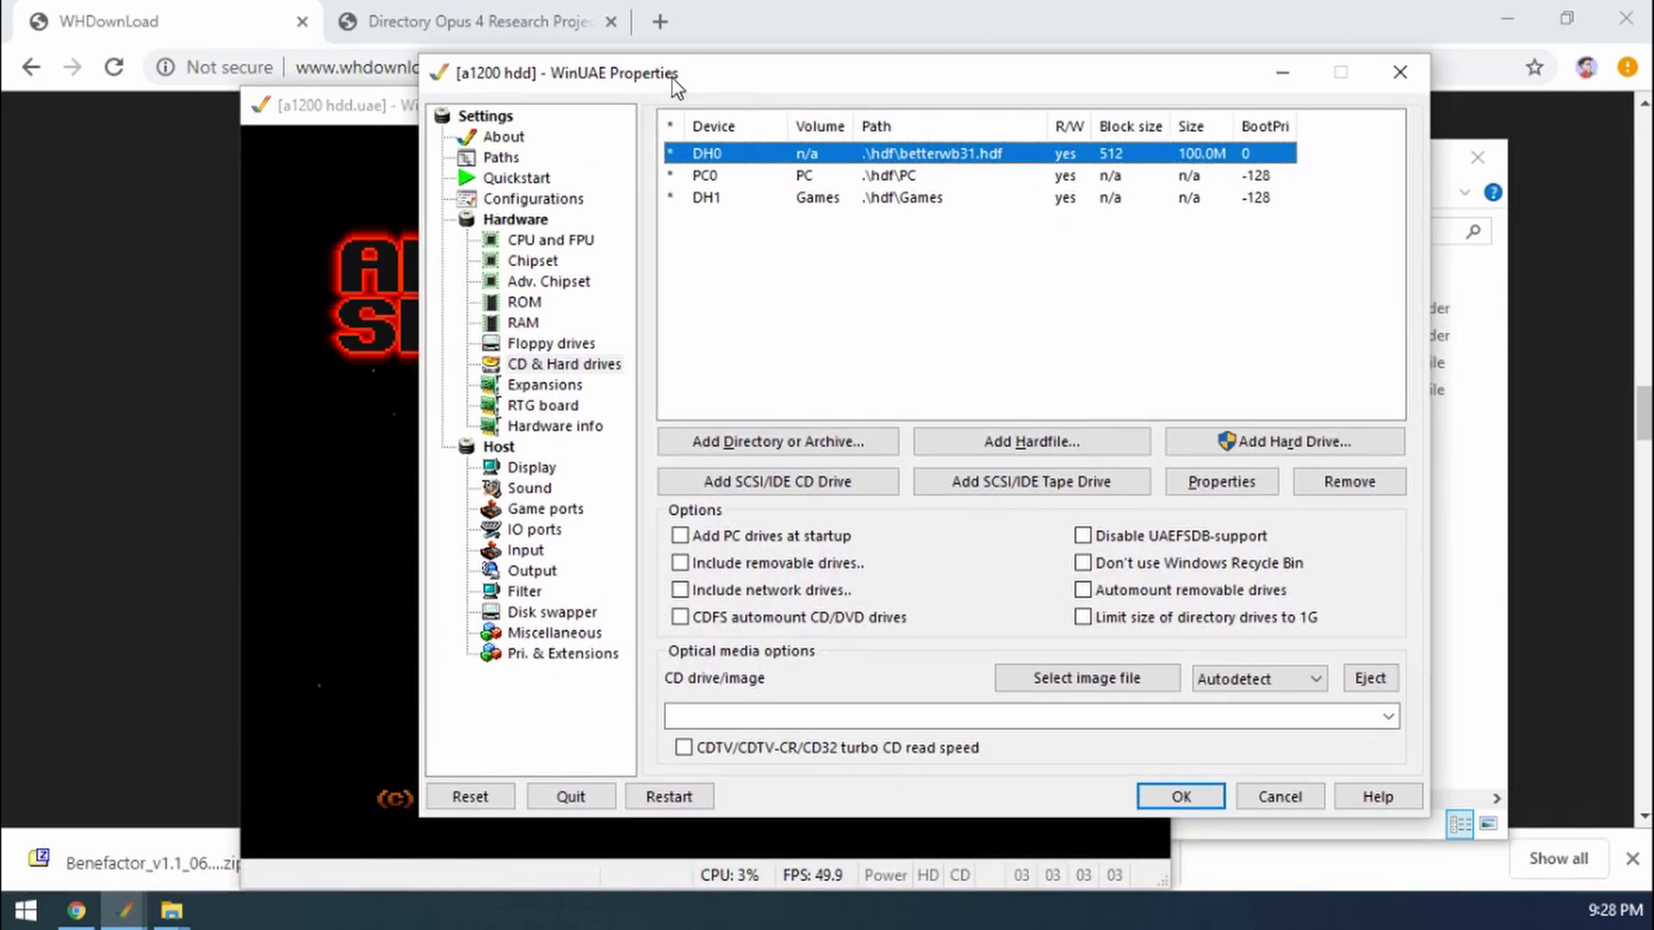